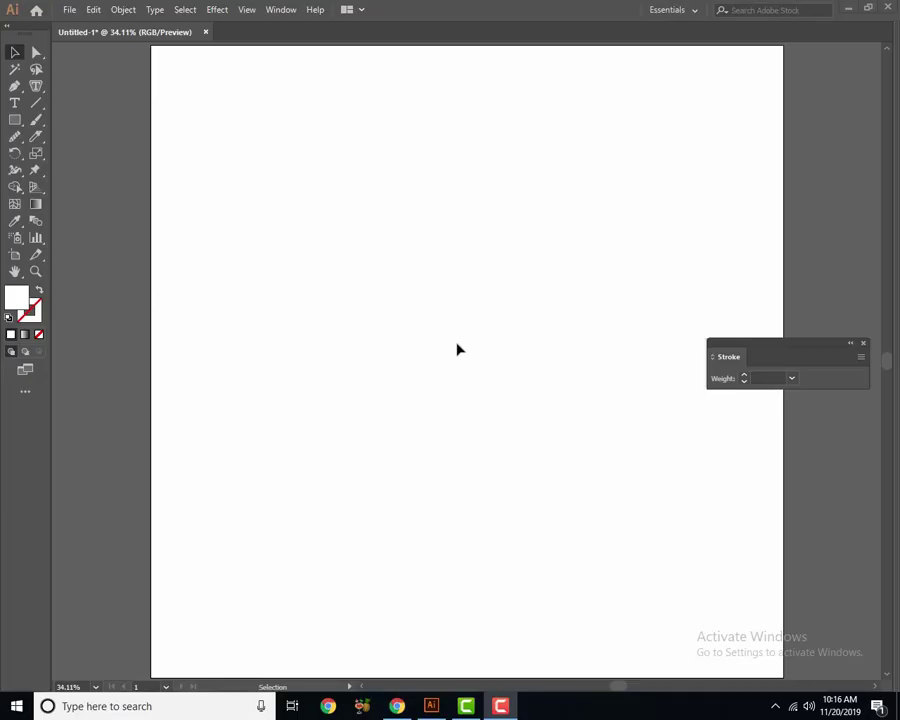
Step: Type a letter M on the upper middle of the artboard and confirm its Futura Bk BT font
click(14, 102)
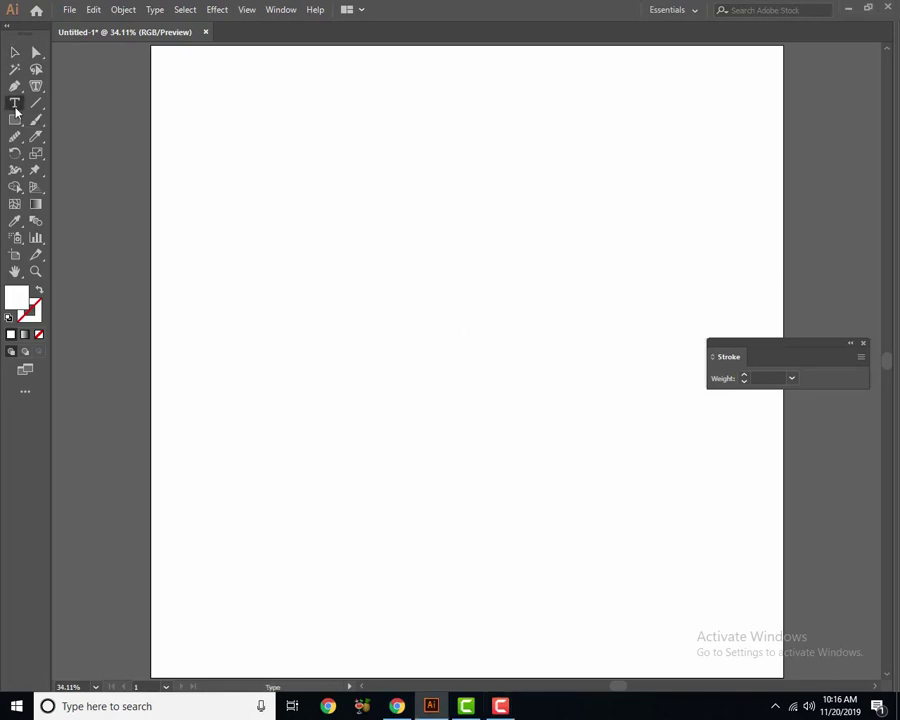
click(368, 288)
text(M)
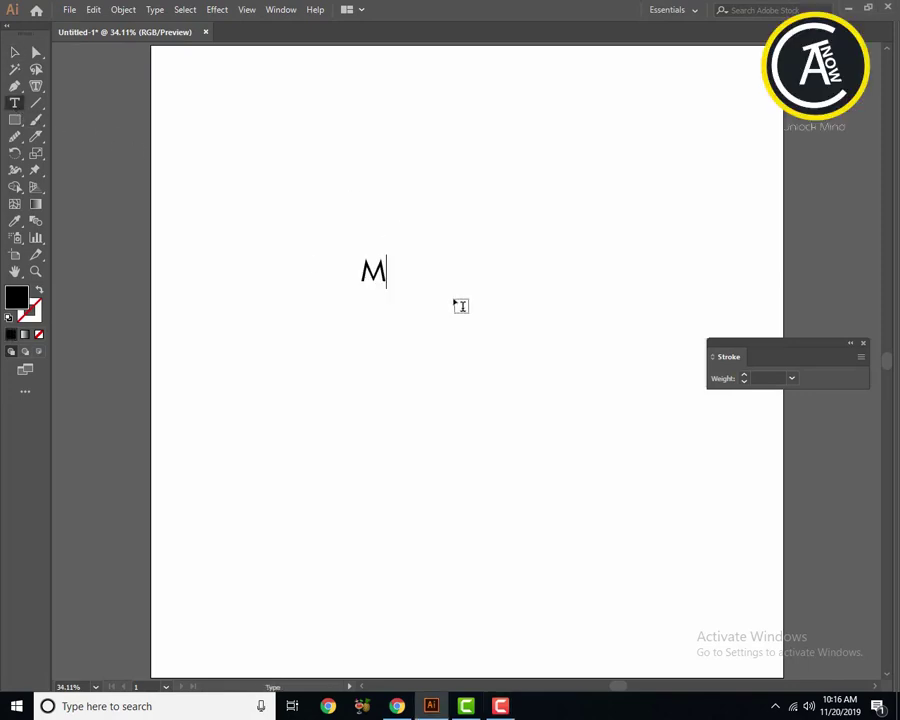
click(281, 9)
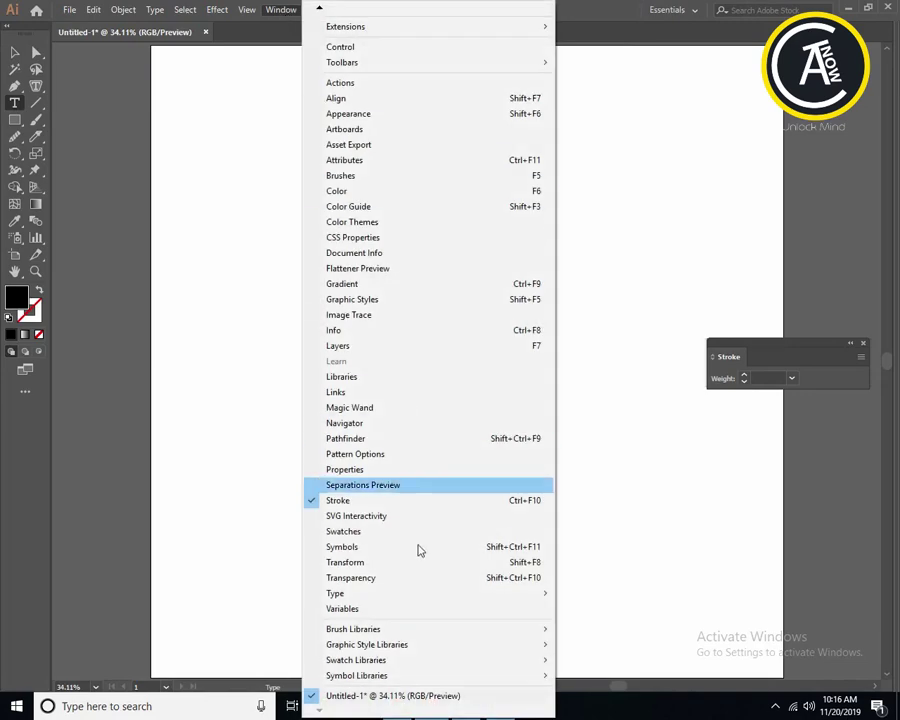
click(639, 596)
text(M)
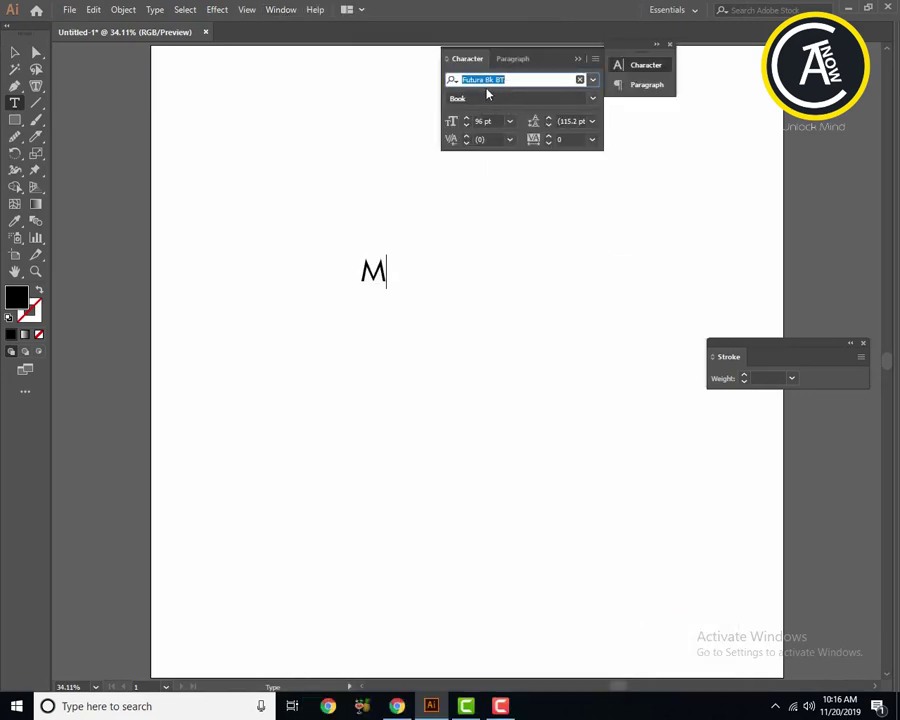
Step: Scale the M up well beyond its original 96 pt size
click(14, 55)
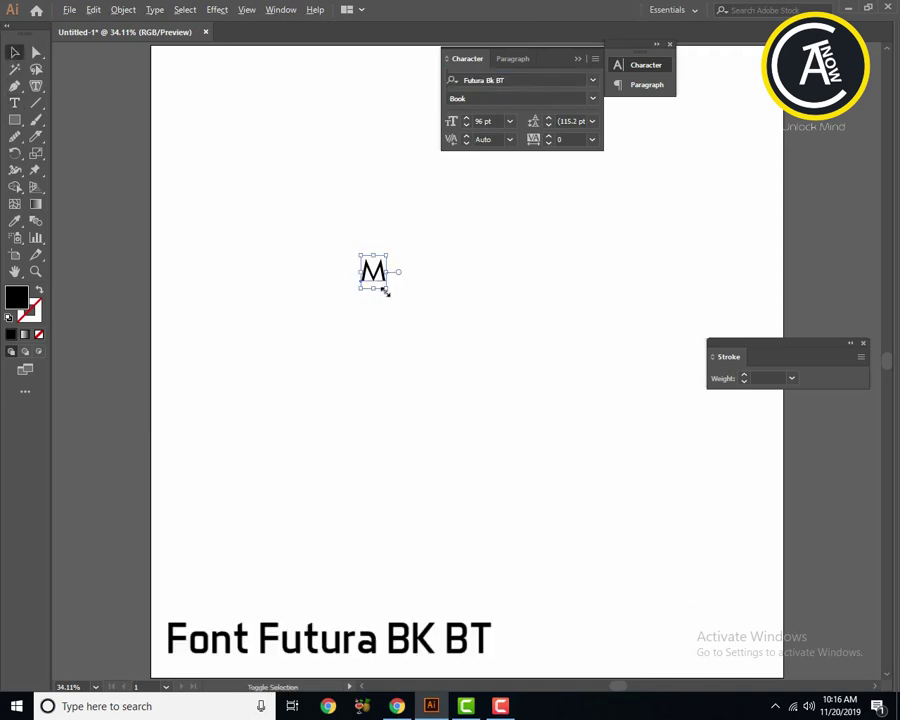
mouse_move(386, 291)
mouse_down()
mouse_move(486, 392)
mouse_move(476, 384)
mouse_up()
click(502, 310)
Step: Make the M unfilled with a thick 17 pt stroke
click(577, 58)
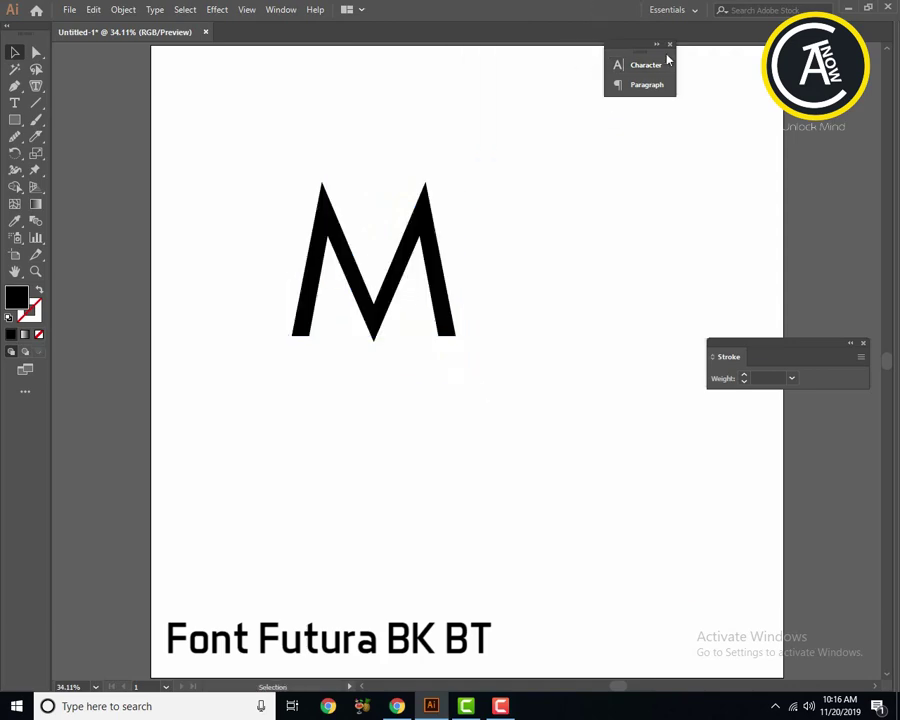
click(669, 45)
click(427, 266)
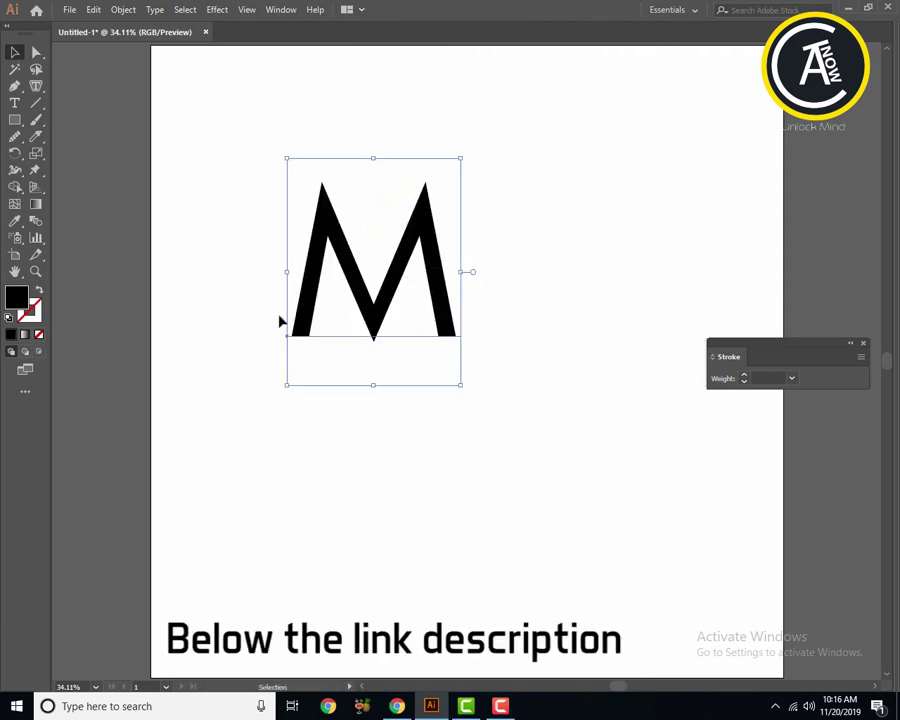
click(39, 292)
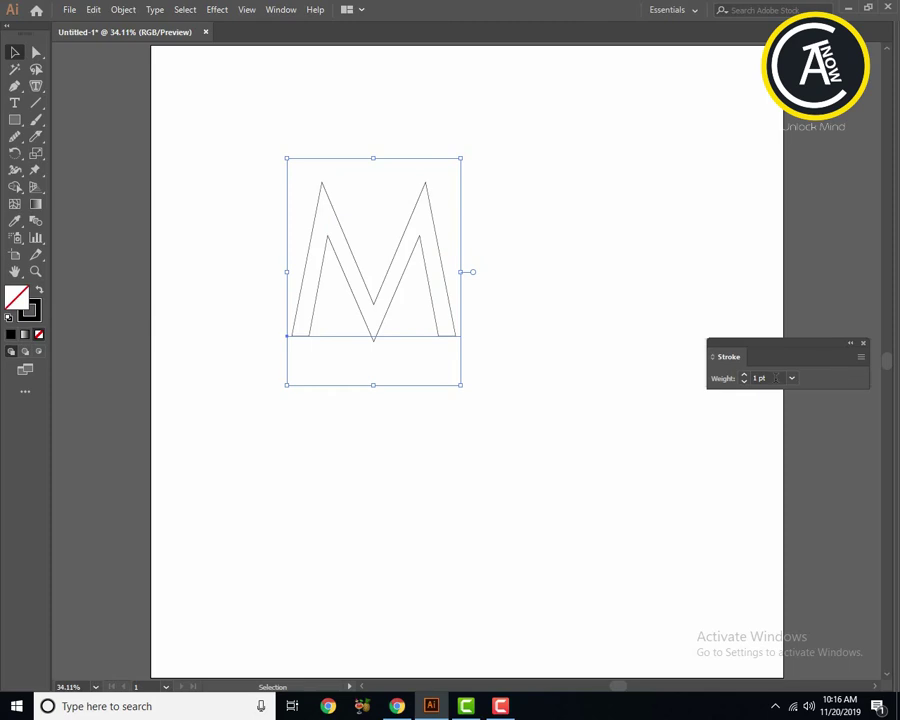
text(17)
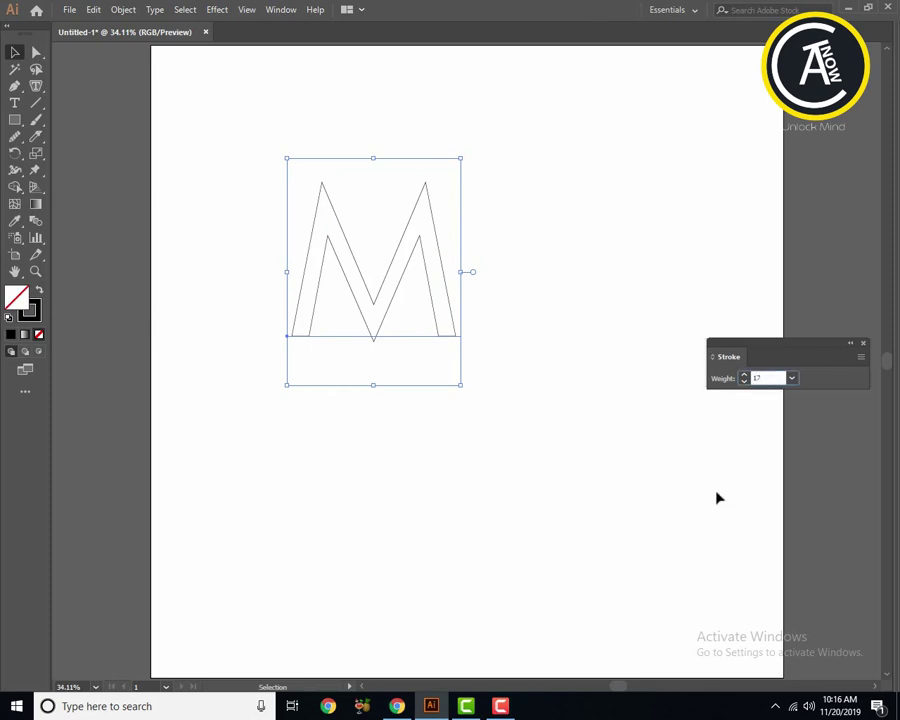
key(Return)
click(508, 304)
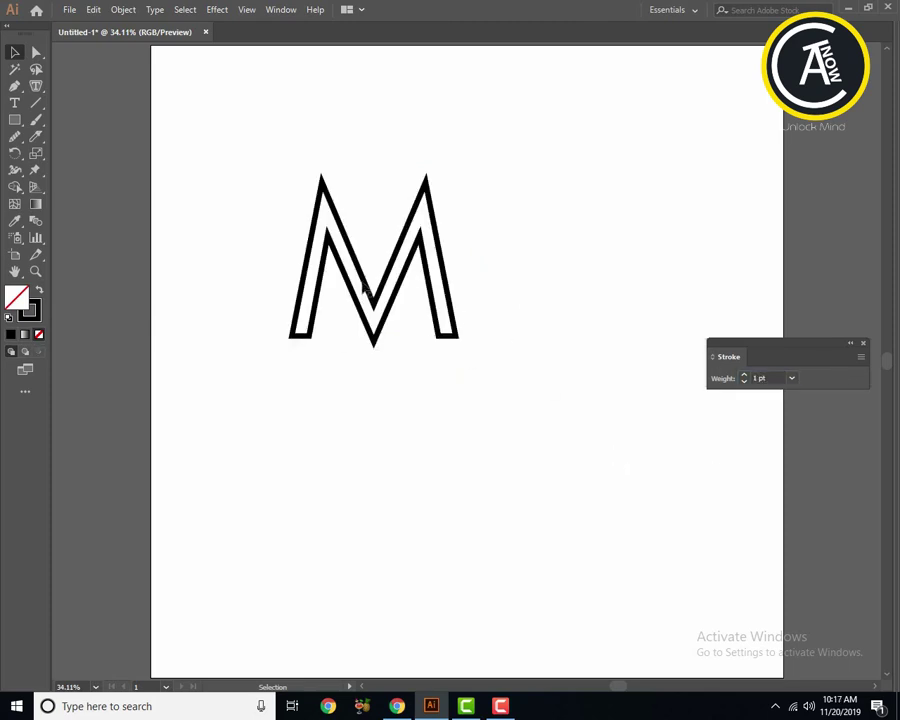
drag(314, 372, 287, 320)
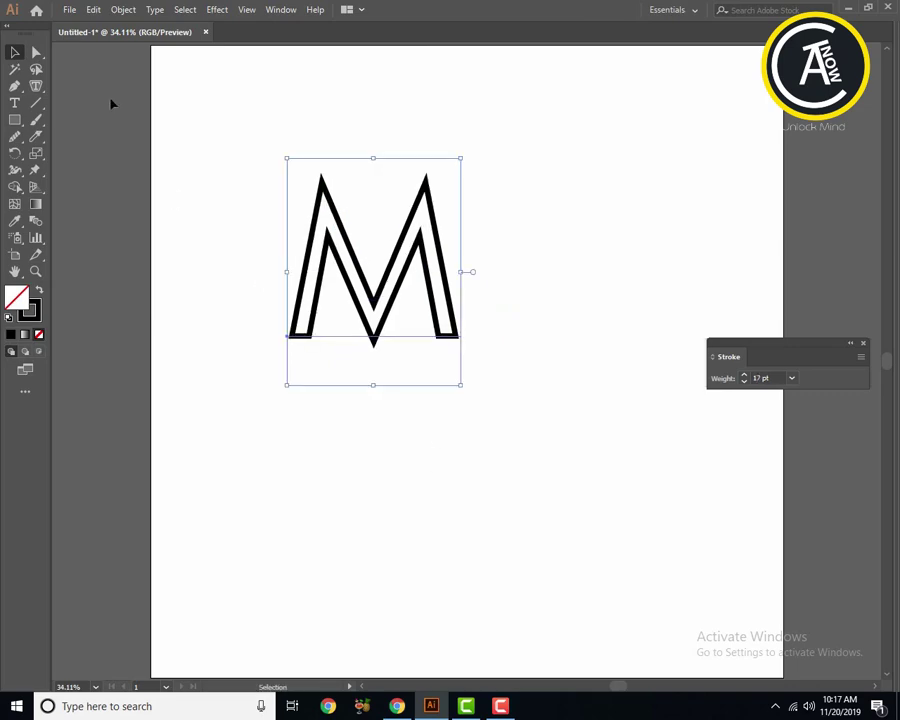
Step: Convert the M text into outline paths with Create Outlines
click(36, 53)
drag(274, 263, 351, 335)
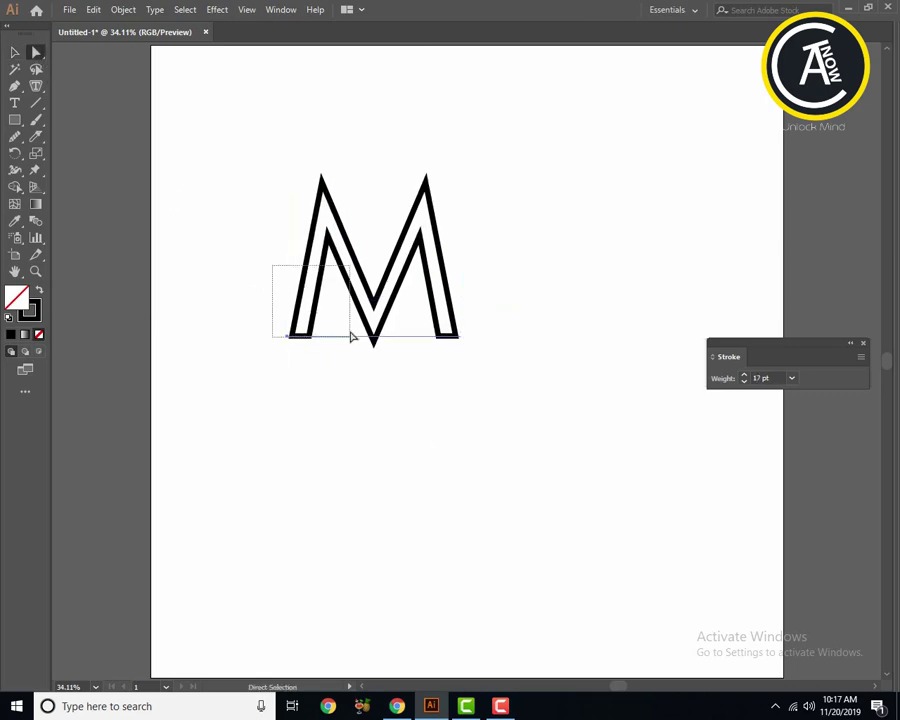
right_click(326, 261)
click(374, 356)
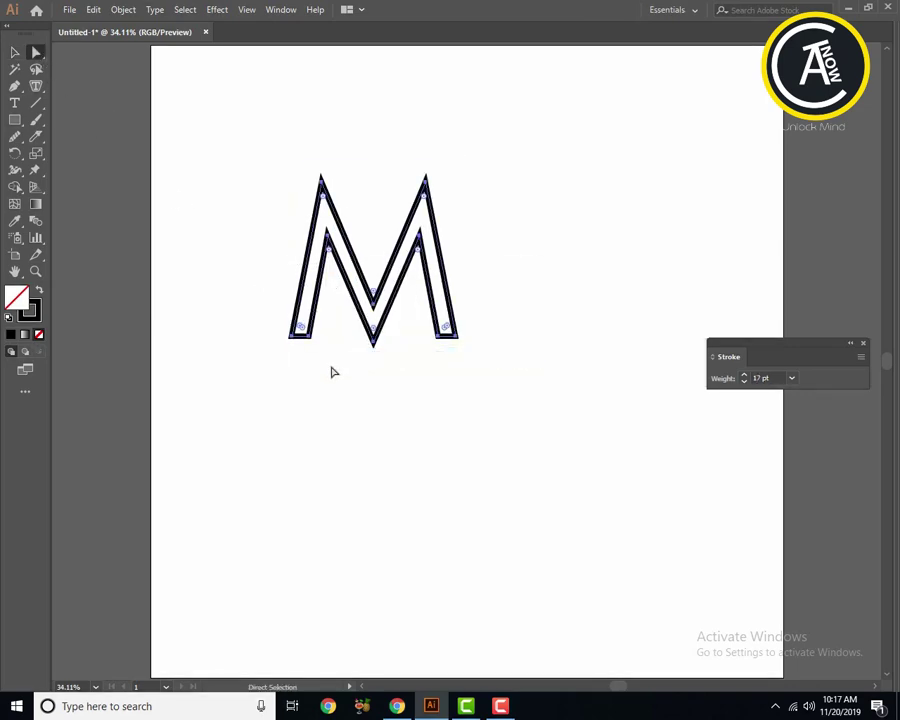
key(ctrl+z)
right_click(319, 297)
click(362, 390)
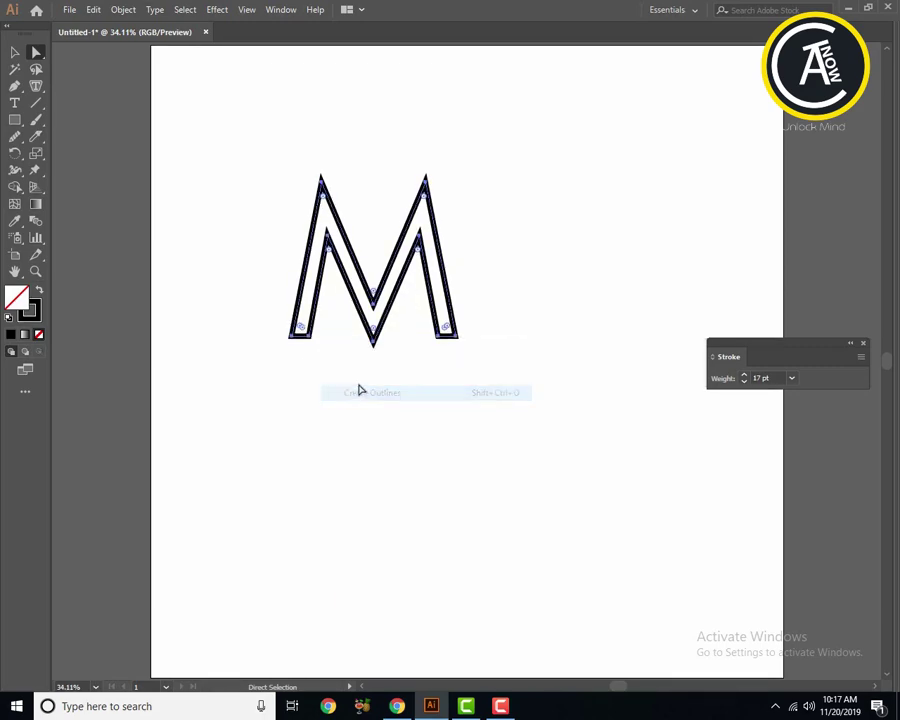
Step: Delete the M's inner anchor points, leaving a single open zig-zag path
click(311, 341)
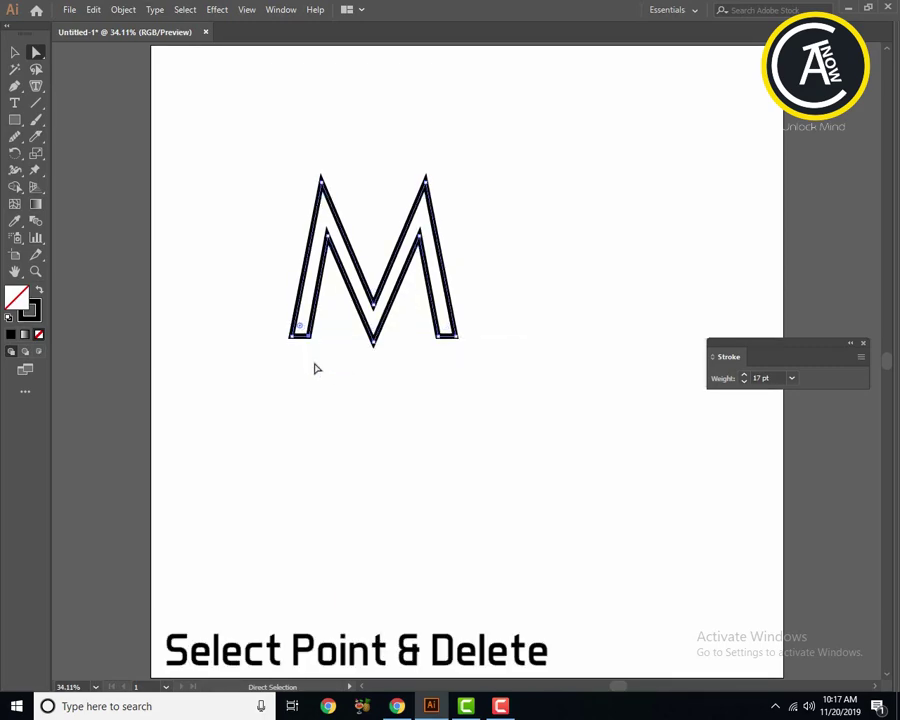
key(Delete)
click(373, 343)
key(Delete)
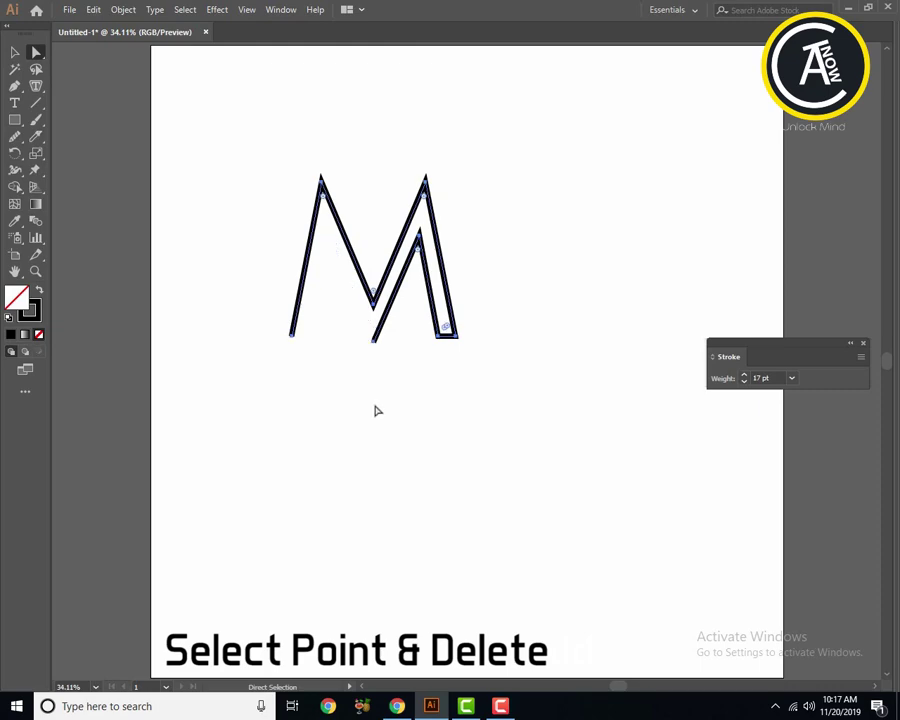
click(414, 250)
key(Delete)
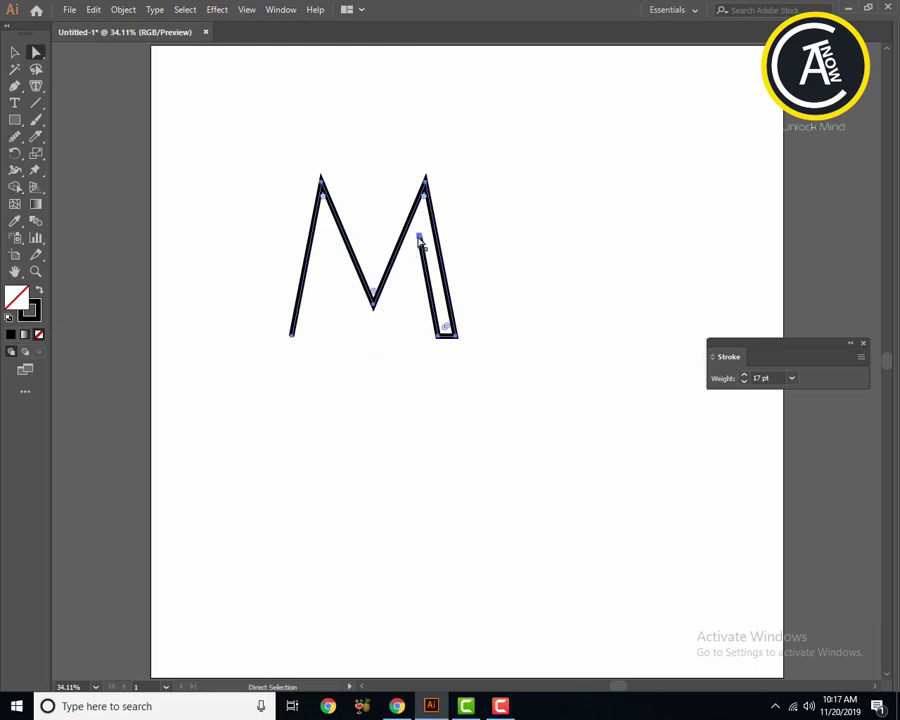
click(438, 337)
key(Delete)
key(Delete)
click(15, 51)
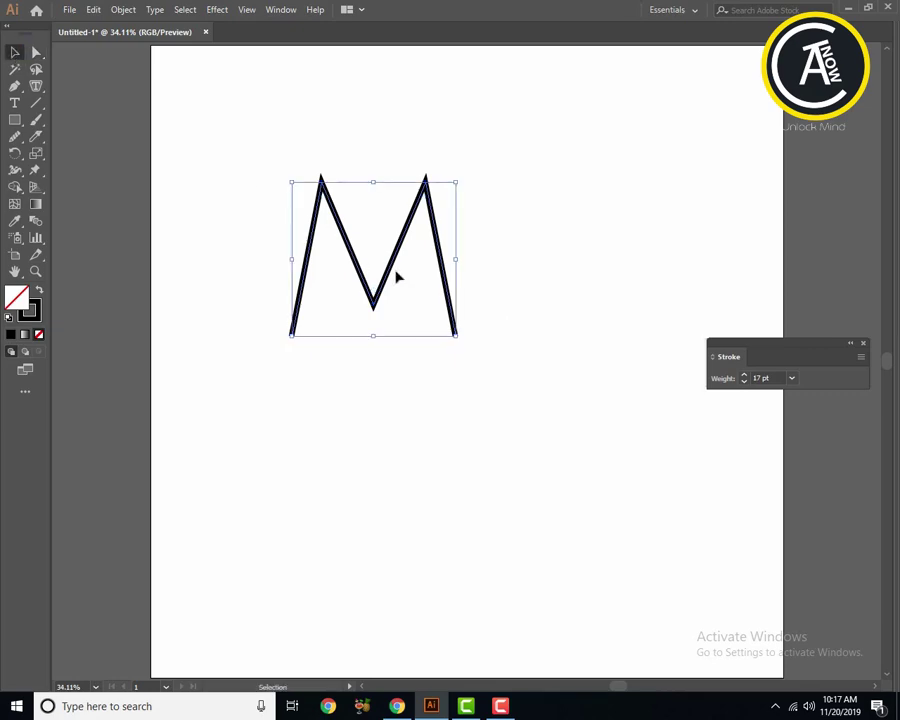
Step: Move the M toward the page centre and enlarge it
drag(387, 283, 468, 381)
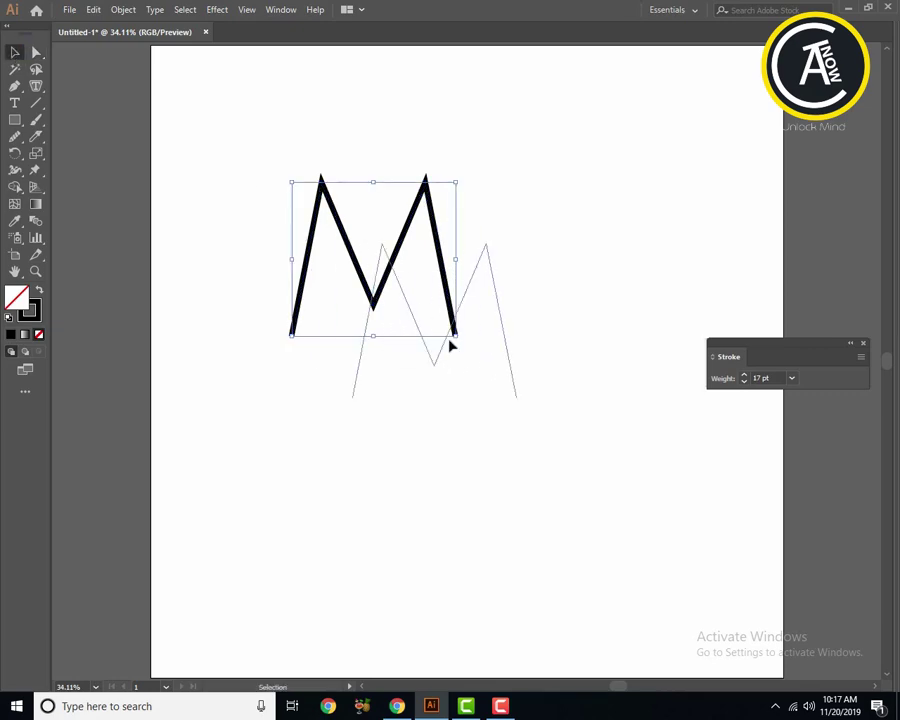
drag(537, 433, 560, 455)
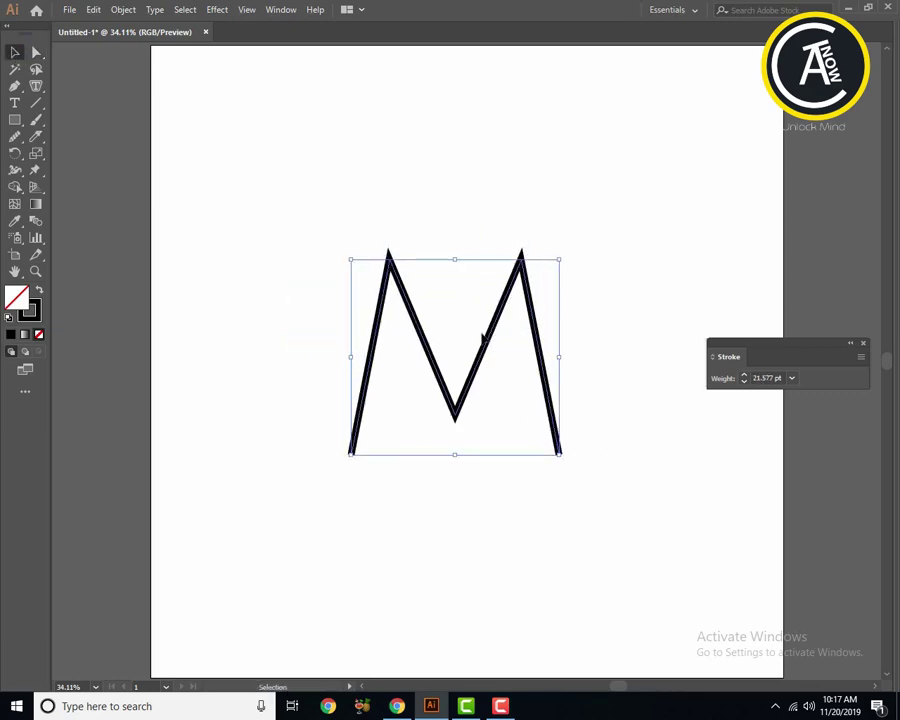
drag(490, 343, 502, 316)
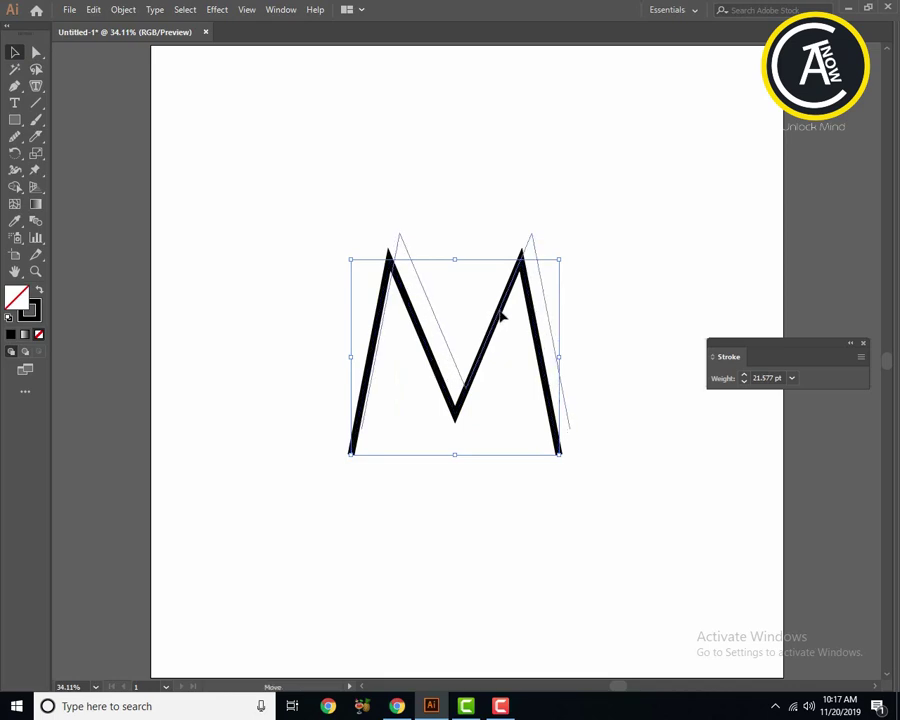
click(35, 54)
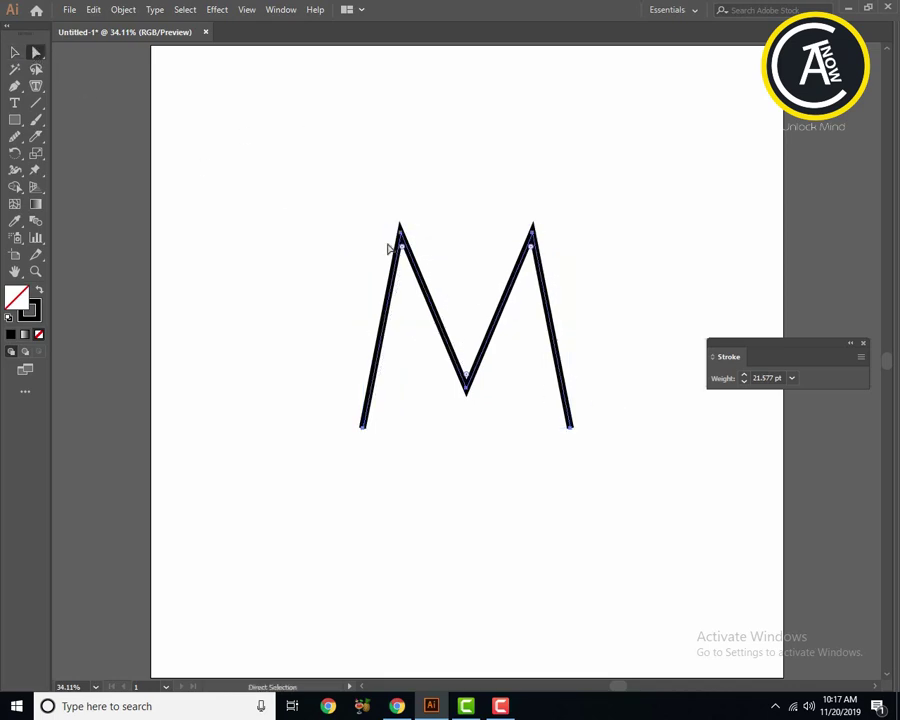
key(ctrl+z)
Step: Widen the M by nudging its top-left apex left and top-right apex right three times each
click(390, 262)
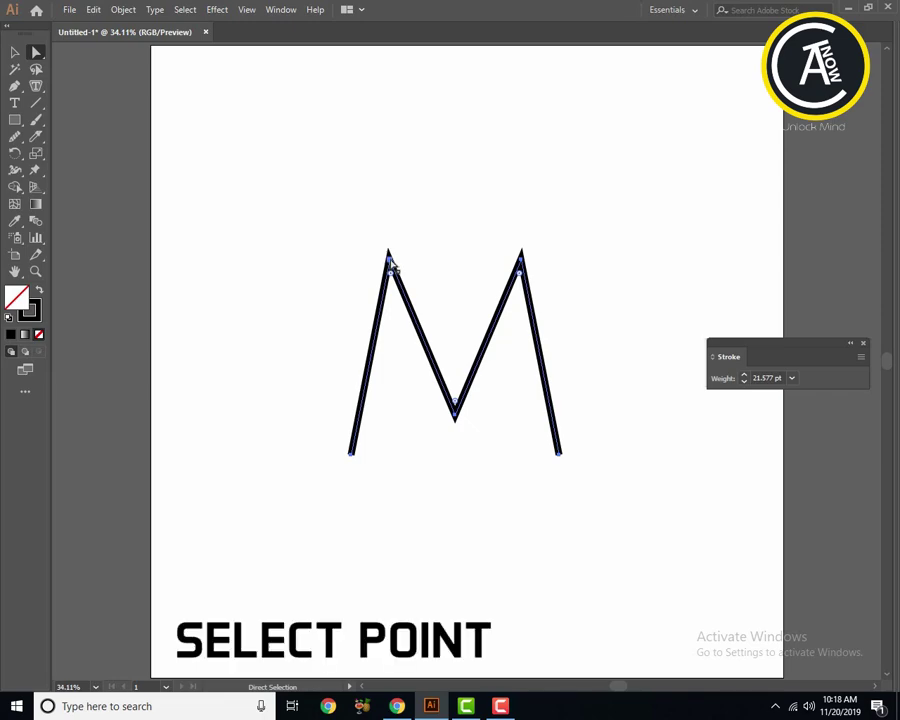
key(Left)
key(Left)
key(Left)
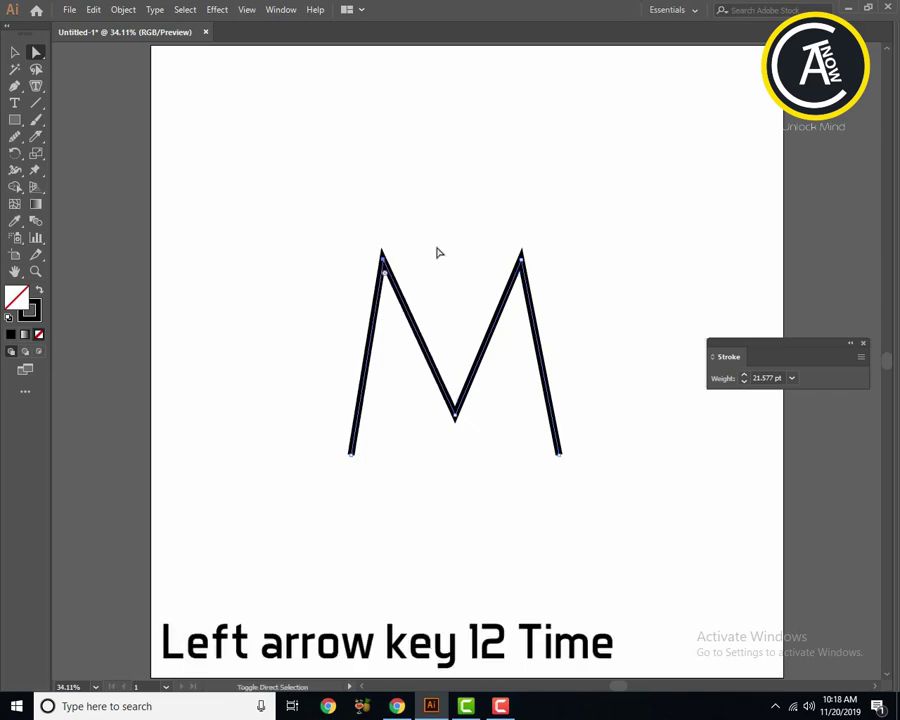
key(Left)
key(Left)
key(Left)
key(Left)
key(Left)
key(Left)
key(Left)
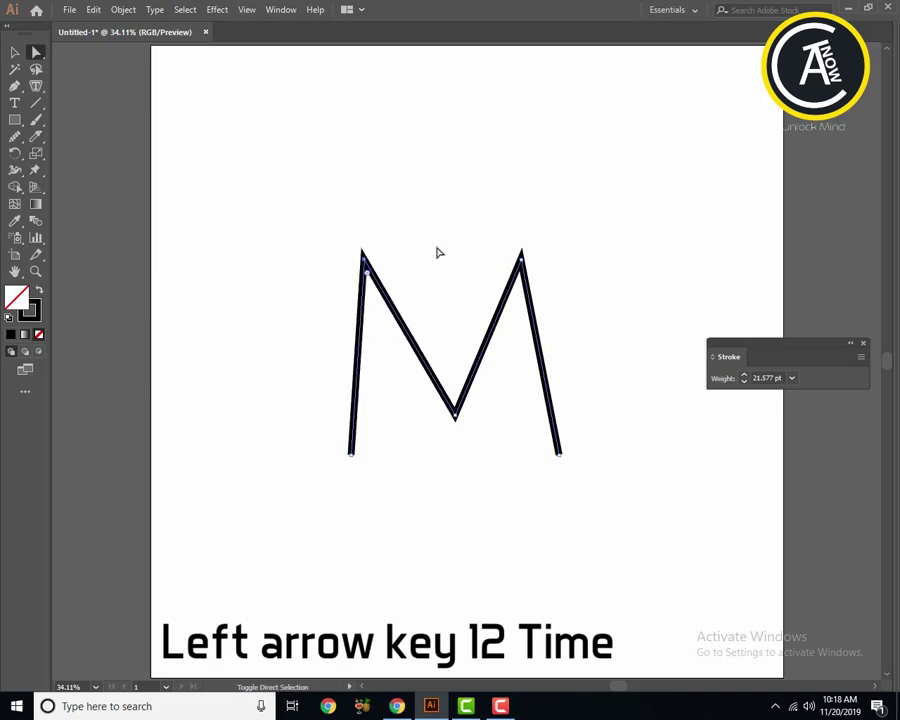
key(Left)
key(Left)
key(Left)
key(Left)
key(Left)
key(Left)
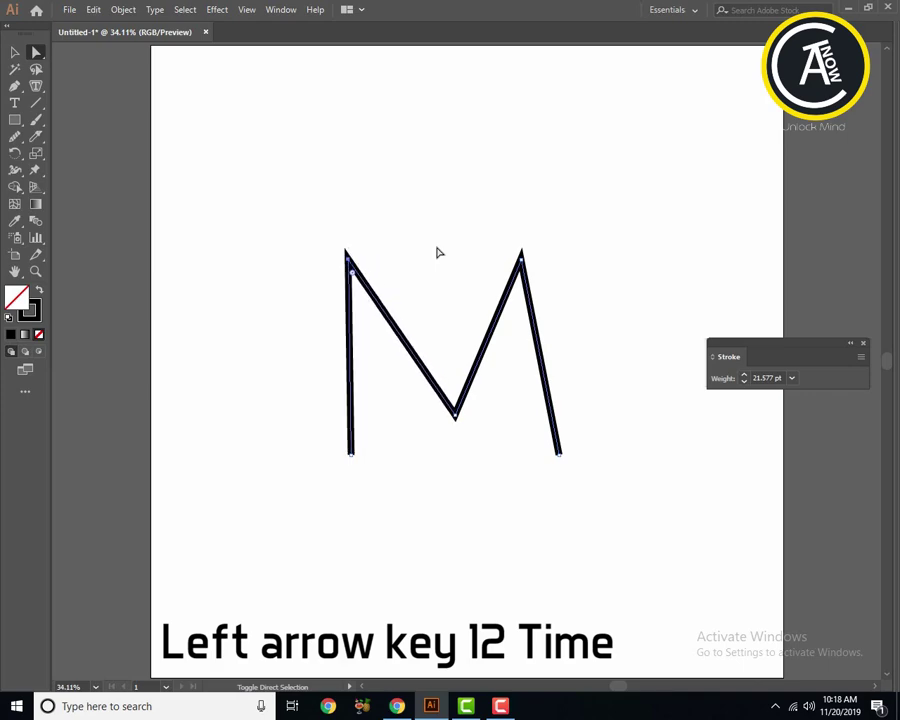
click(520, 260)
key(Right)
key(Right)
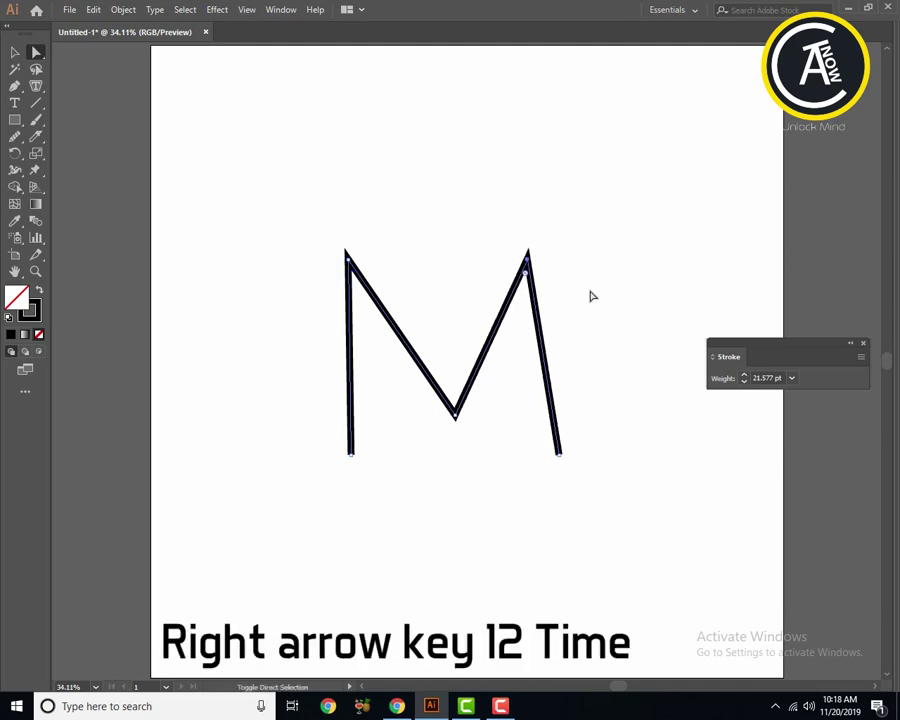
key(Right)
key(Right)
key(Right)
key(Right)
key(Right)
key(Right)
key(Right)
key(Right)
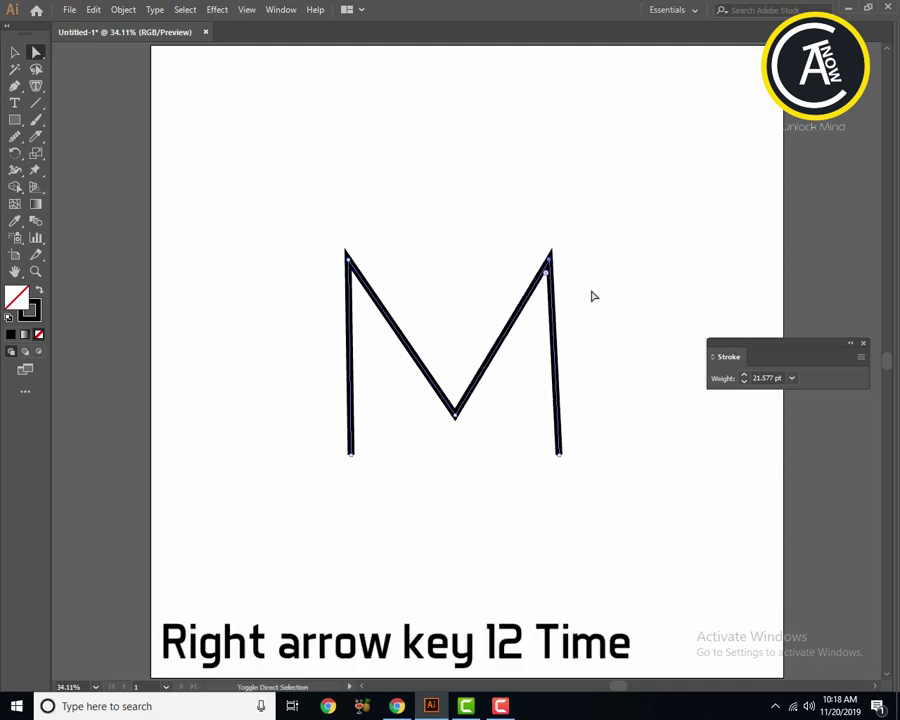
key(Right)
key(Right)
key(Right)
key(Right)
click(604, 445)
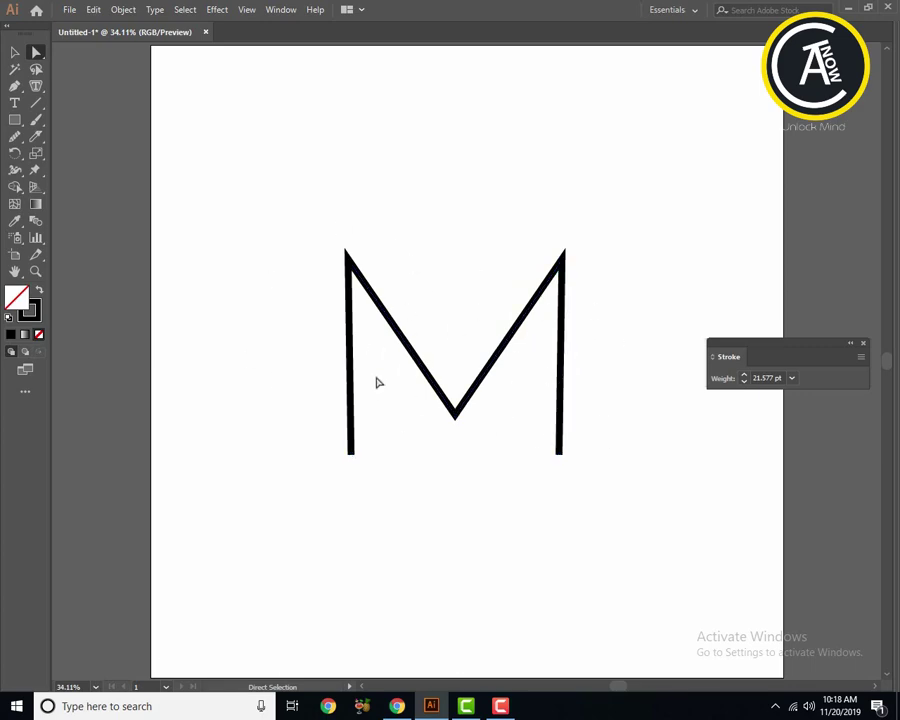
Step: Raise the M's middle bottom point to make the central V shallower
click(455, 414)
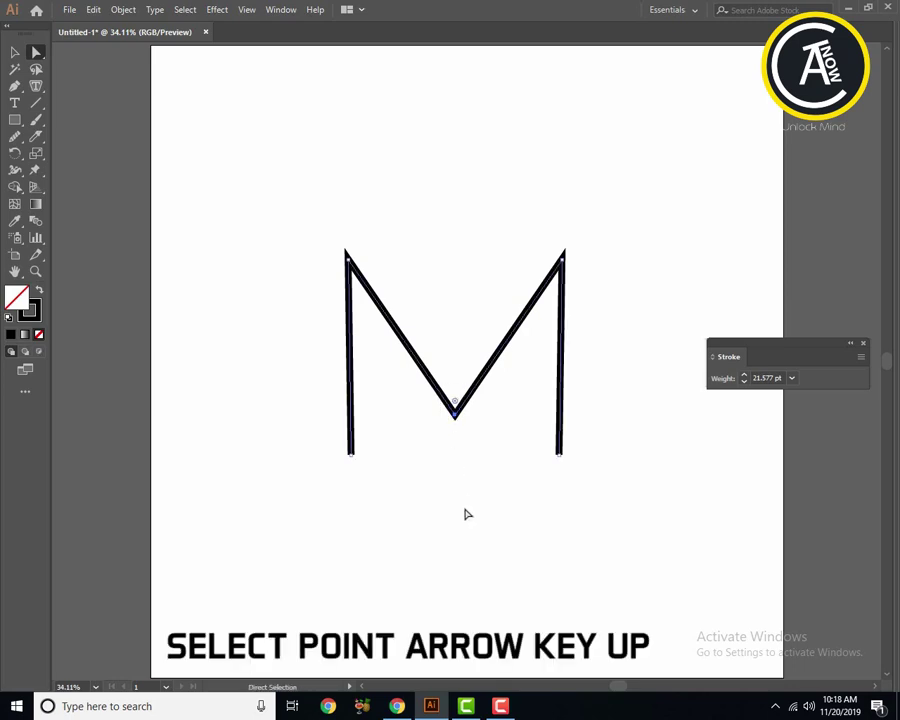
key(Up)
key(Up)
key(Up)
key(Up)
key(Up)
key(Up)
key(Up)
key(Up)
key(Up)
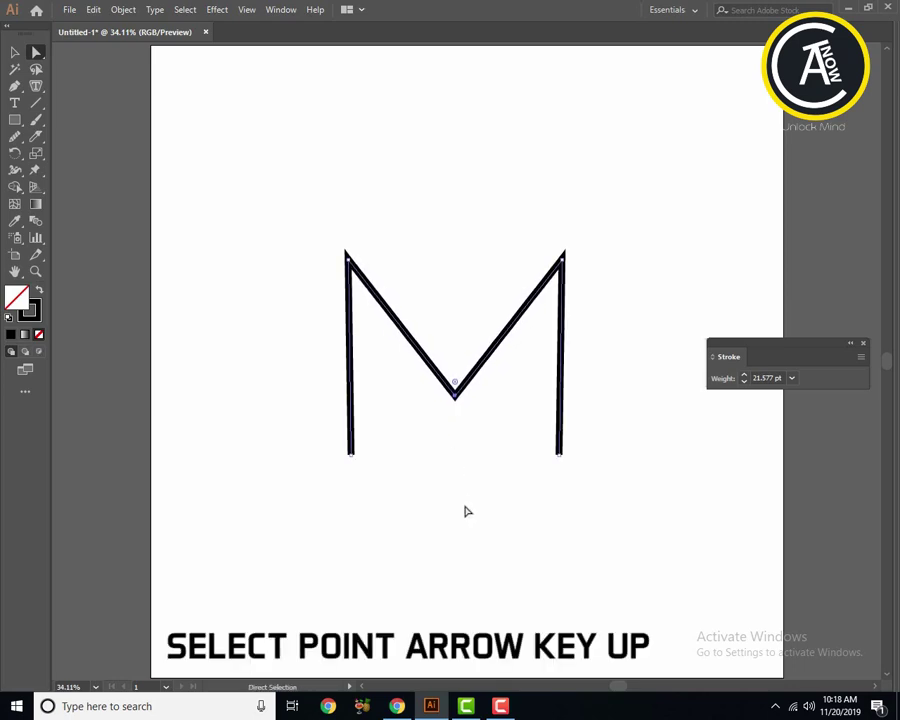
key(Up)
key(Up)
key(Up)
key(Up)
key(Up)
key(Up)
key(Up)
key(Up)
key(Up)
key(Up)
key(Up)
key(Up)
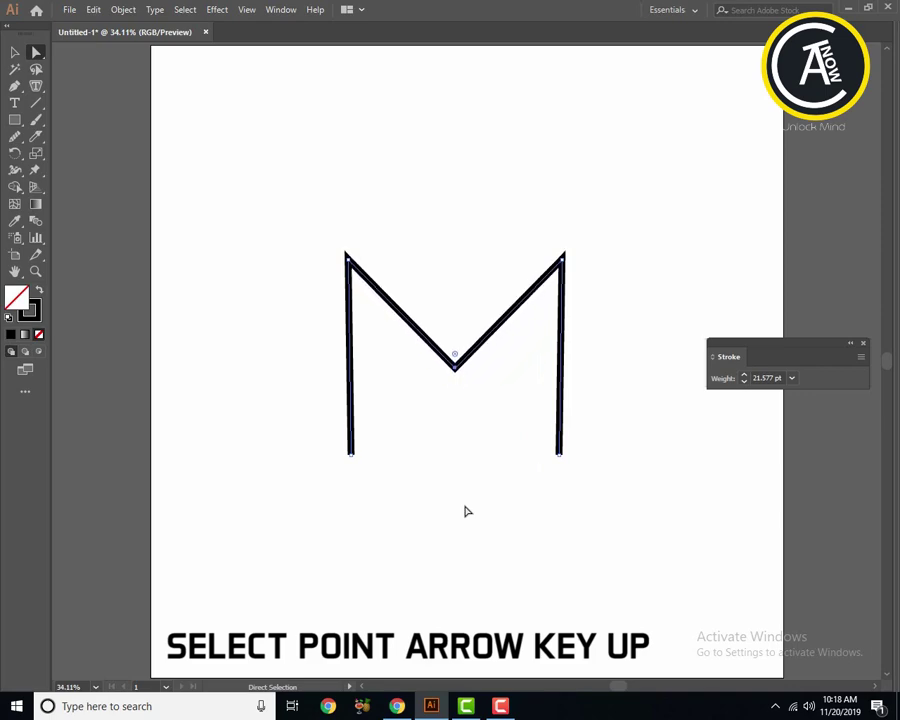
key(Down)
key(Down)
key(Down)
key(Down)
key(Down)
key(Down)
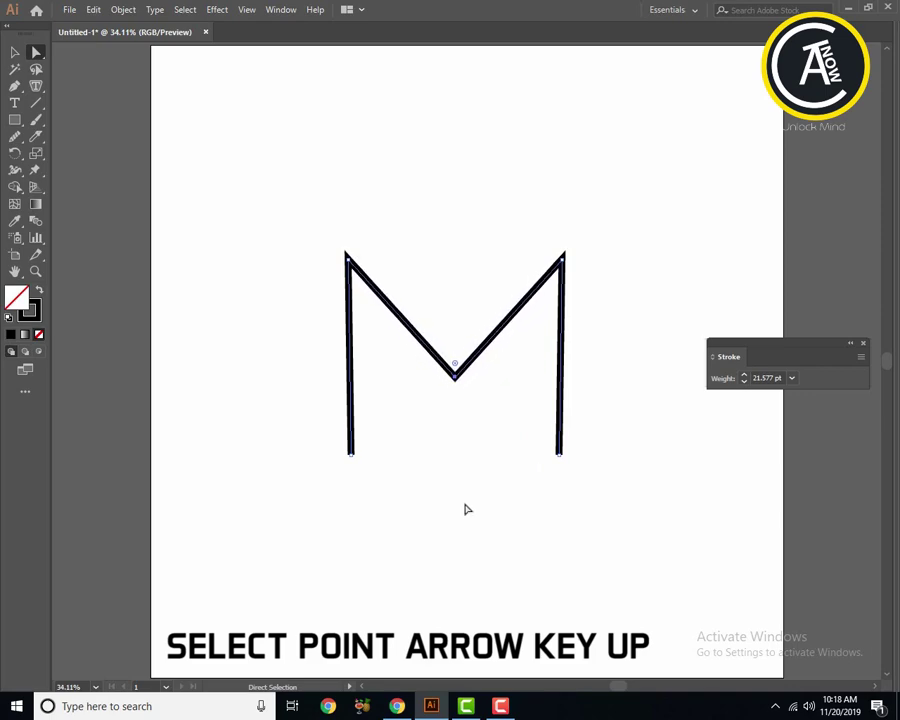
Step: Raise both leg bottom endpoints of the M together with two Shift+Up nudges
click(351, 457)
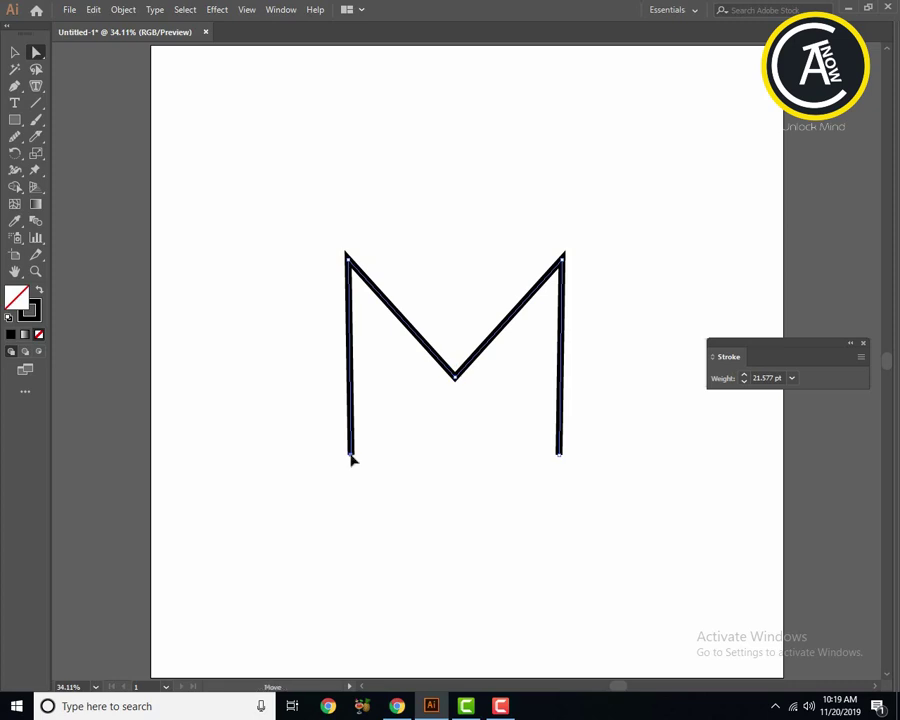
shift+click(559, 456)
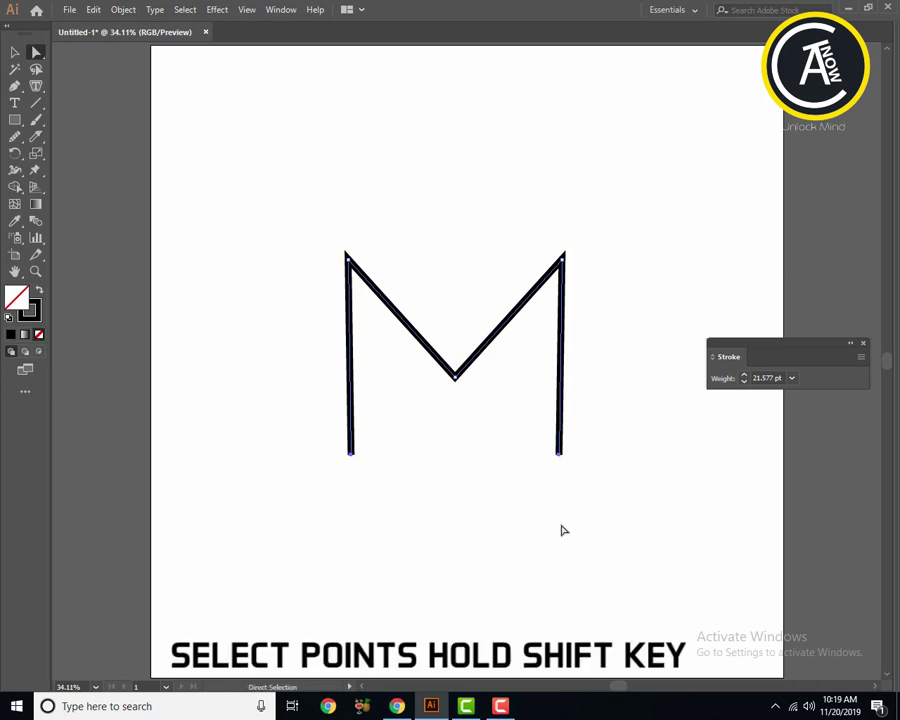
key(shift+Up)
key(shift+Up)
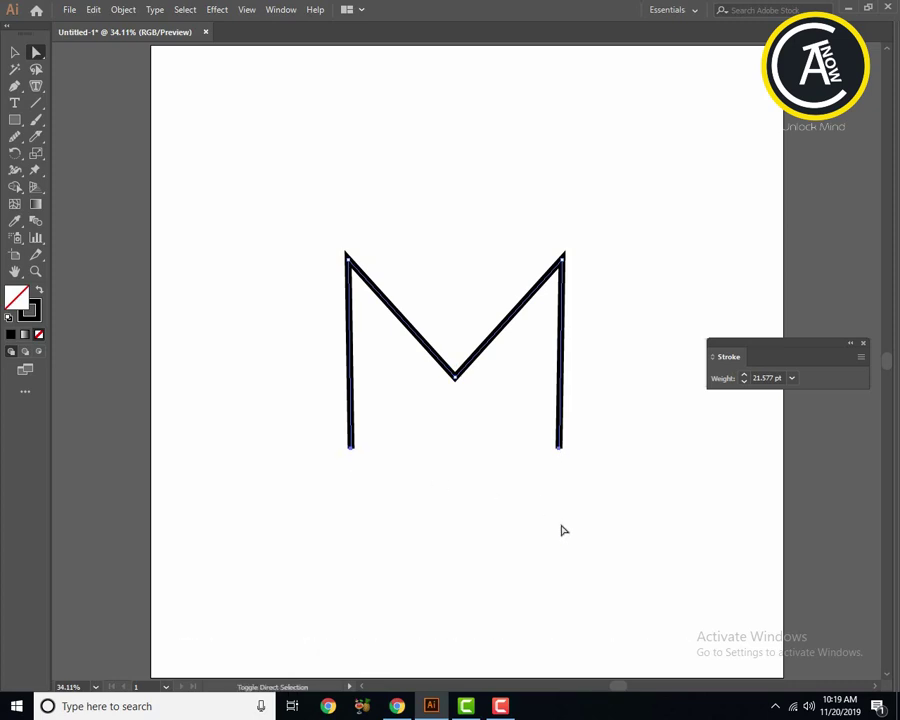
key(shift+Up)
key(shift+Up)
key(shift+Up)
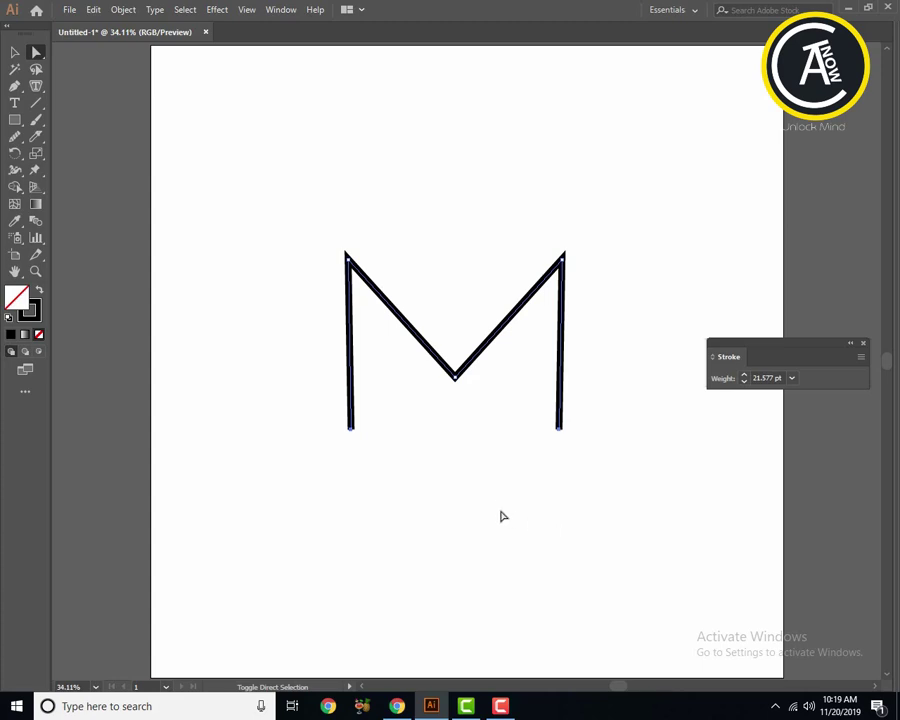
click(489, 482)
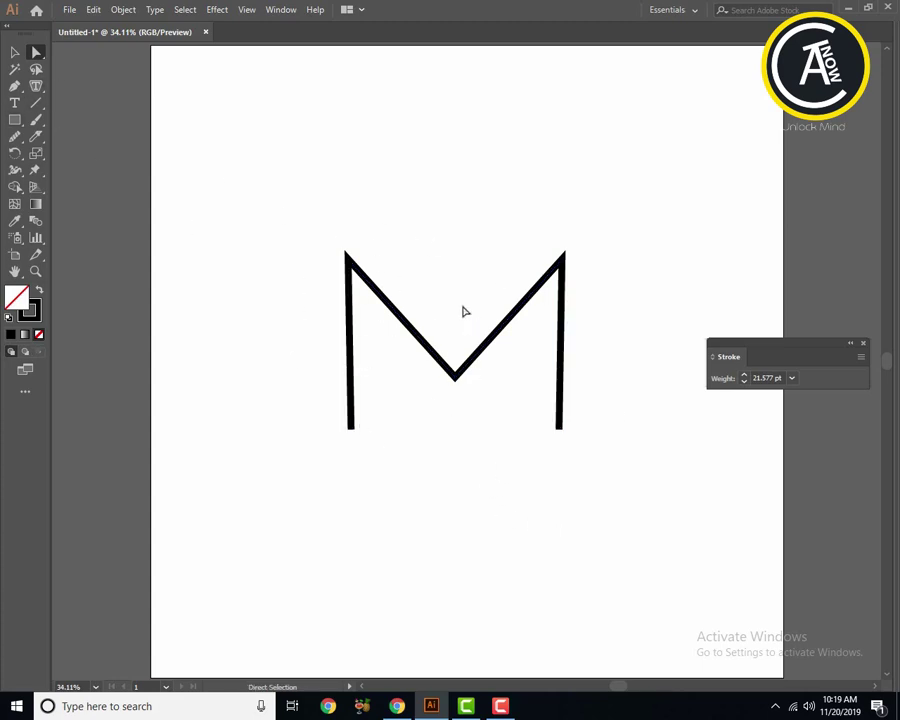
Step: Duplicate the M in place with copy and Paste in Front
key(v)
drag(444, 252, 392, 394)
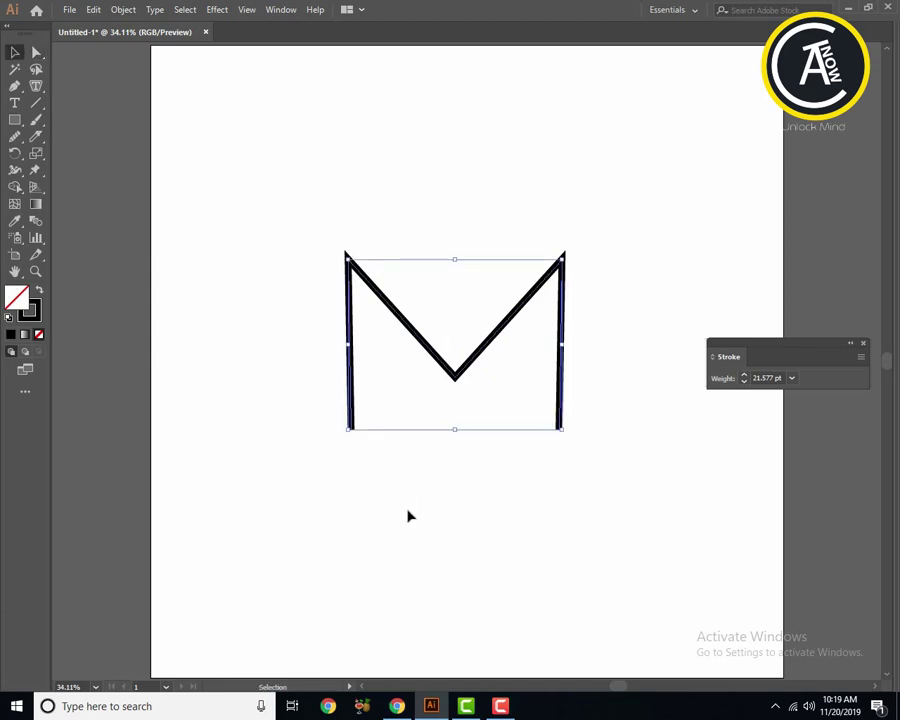
key(ctrl+c)
key(ctrl+f)
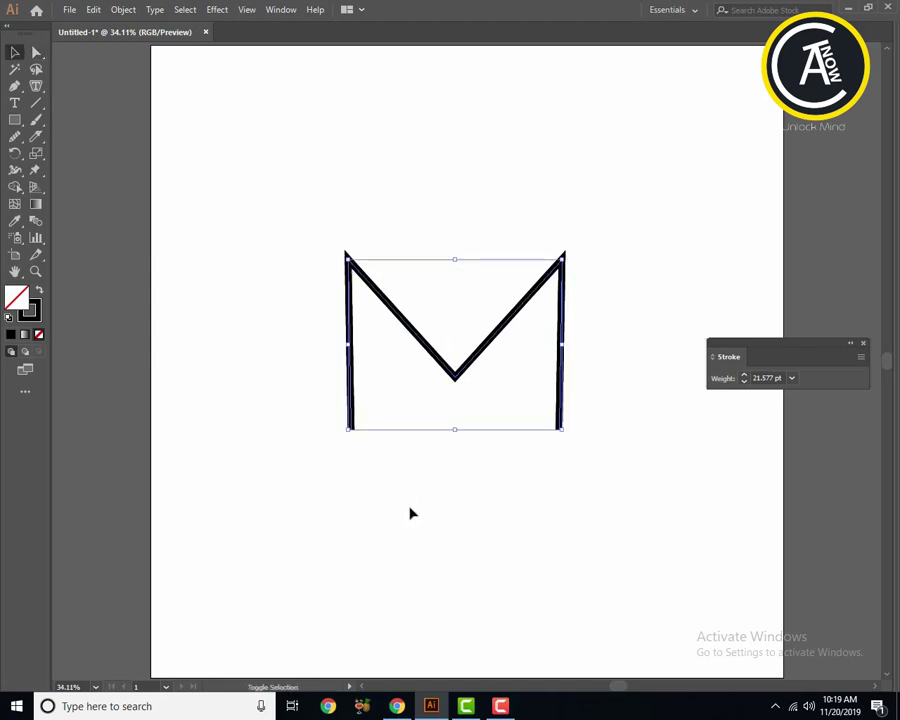
Step: Offset the M copy down and to the right so it overlaps the original
key(Down)
key(Down)
key(Down)
key(Down)
key(Down)
key(Down)
key(Down)
key(Down)
key(Down)
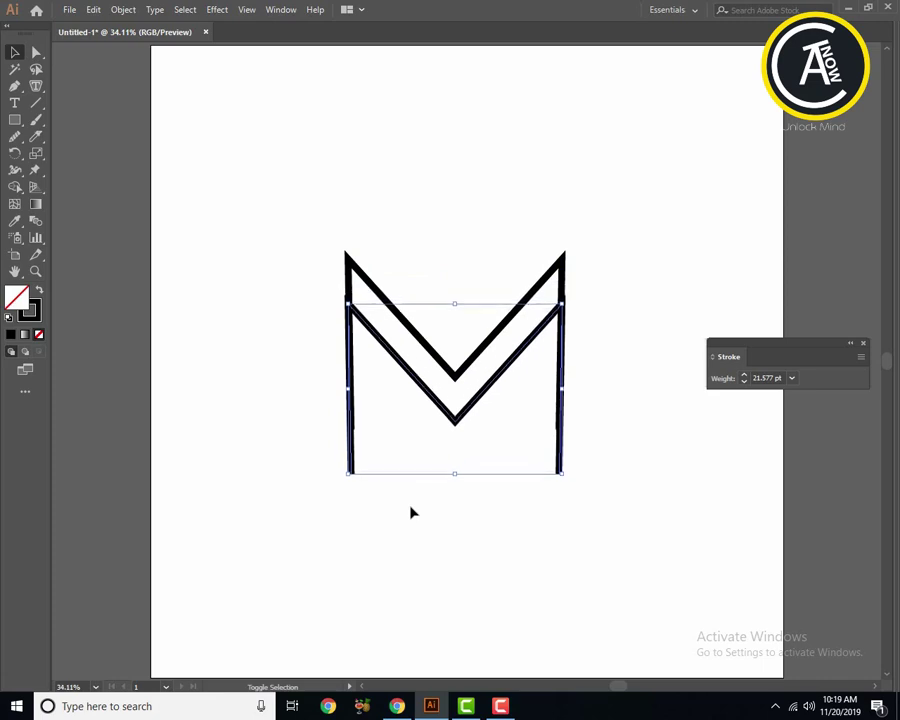
key(Down)
key(Down)
key(Down)
key(Down)
key(Down)
key(Down)
key(Right)
key(Right)
key(Right)
key(Right)
key(Right)
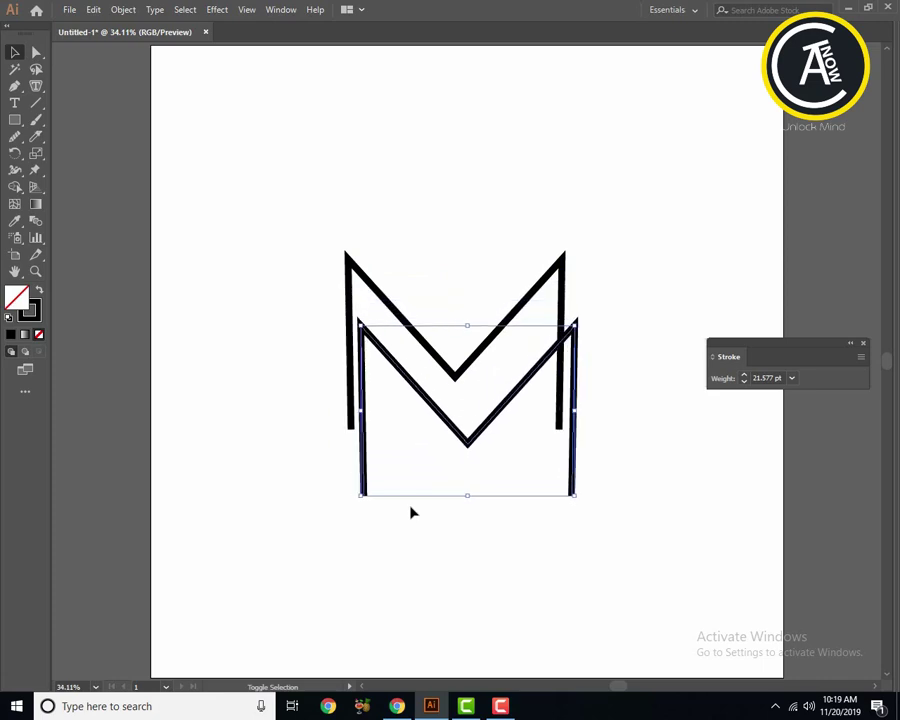
key(Right)
key(Right)
key(Right)
key(Right)
key(Down)
key(Down)
key(Down)
key(Down)
key(Right)
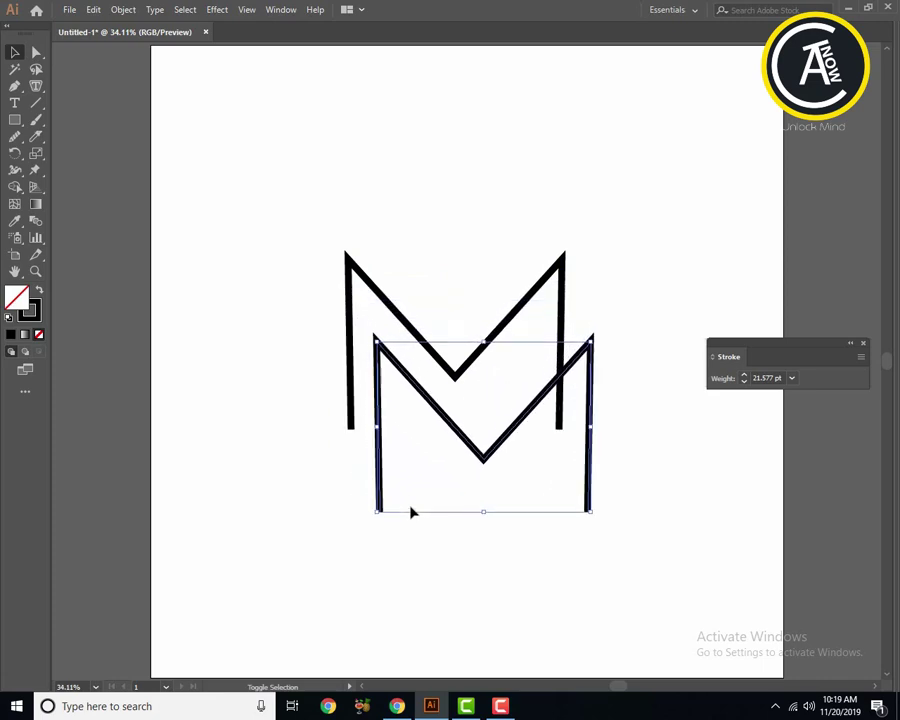
key(Down)
key(Down)
key(Right)
key(Down)
key(Right)
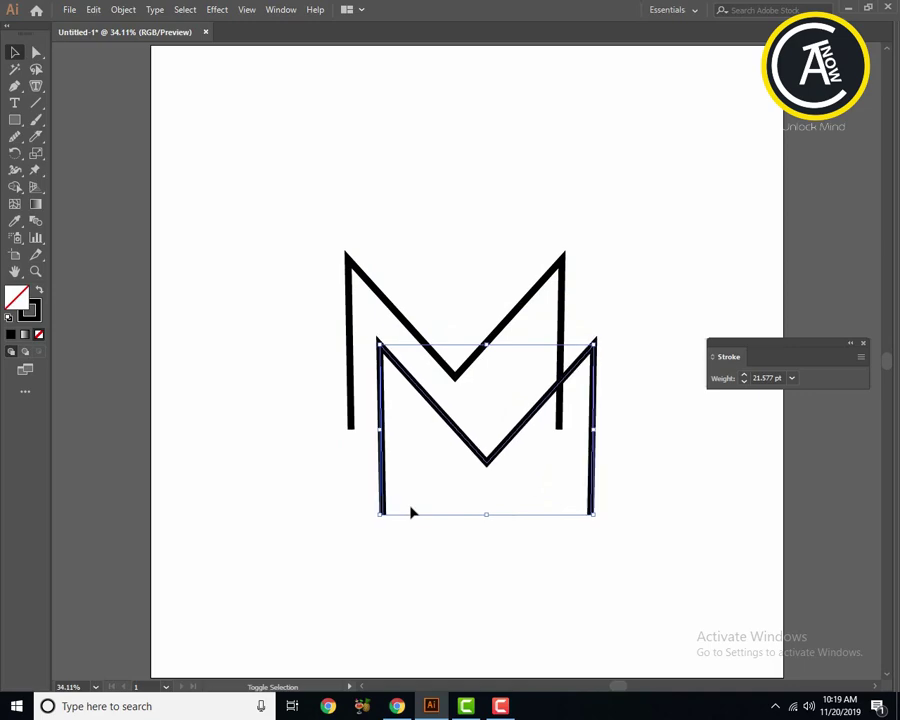
key(Down)
key(Up)
key(ctrl+shift+a)
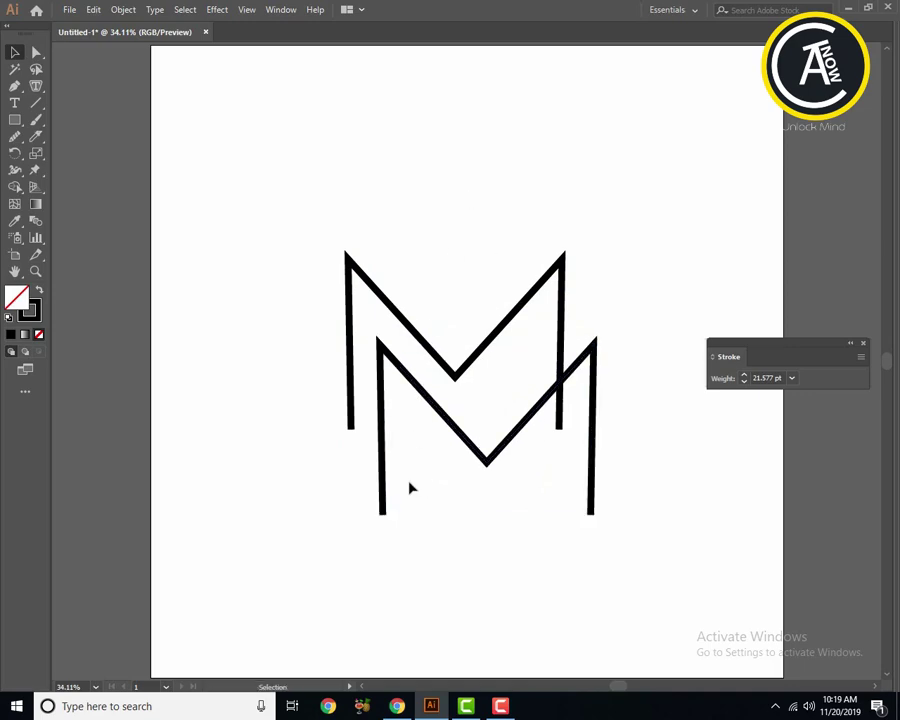
drag(410, 488, 370, 425)
Step: Trim the copied M down to its left leg and first diagonal
key(a)
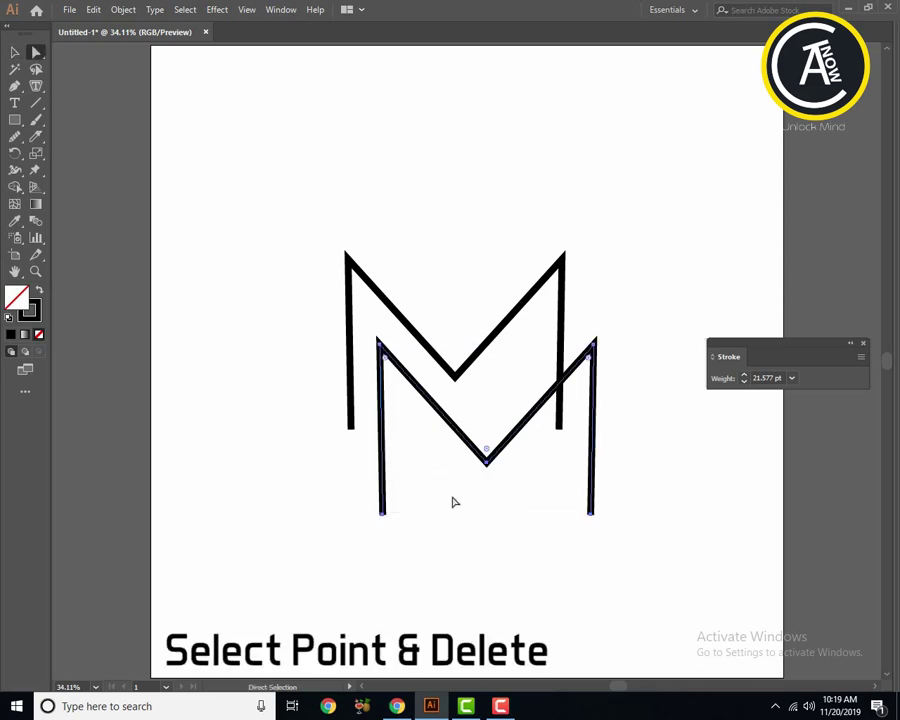
click(487, 463)
key(Delete)
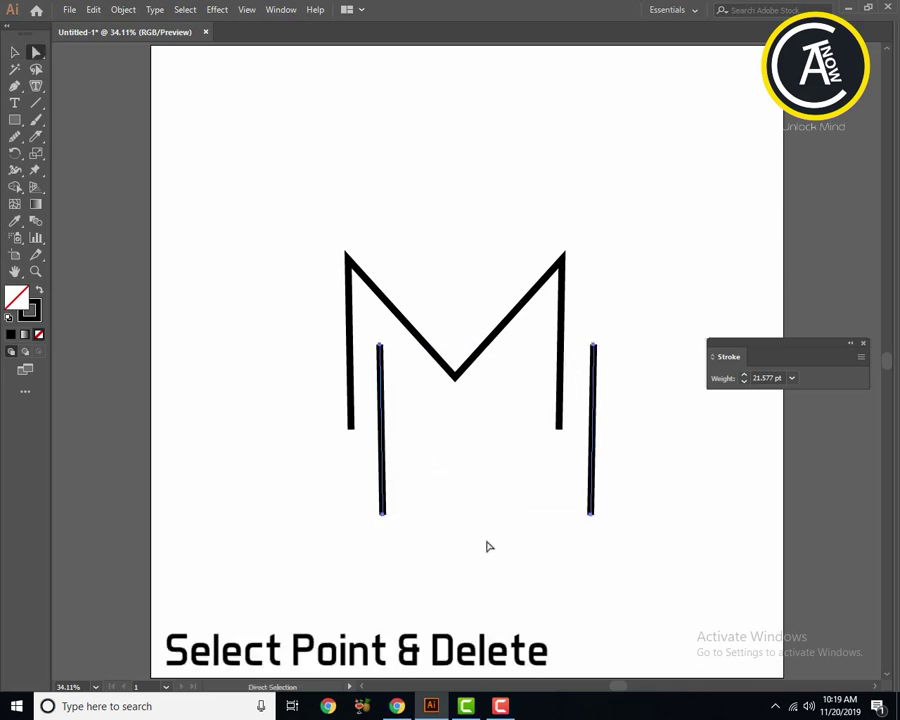
key(ctrl+z)
click(448, 543)
click(591, 512)
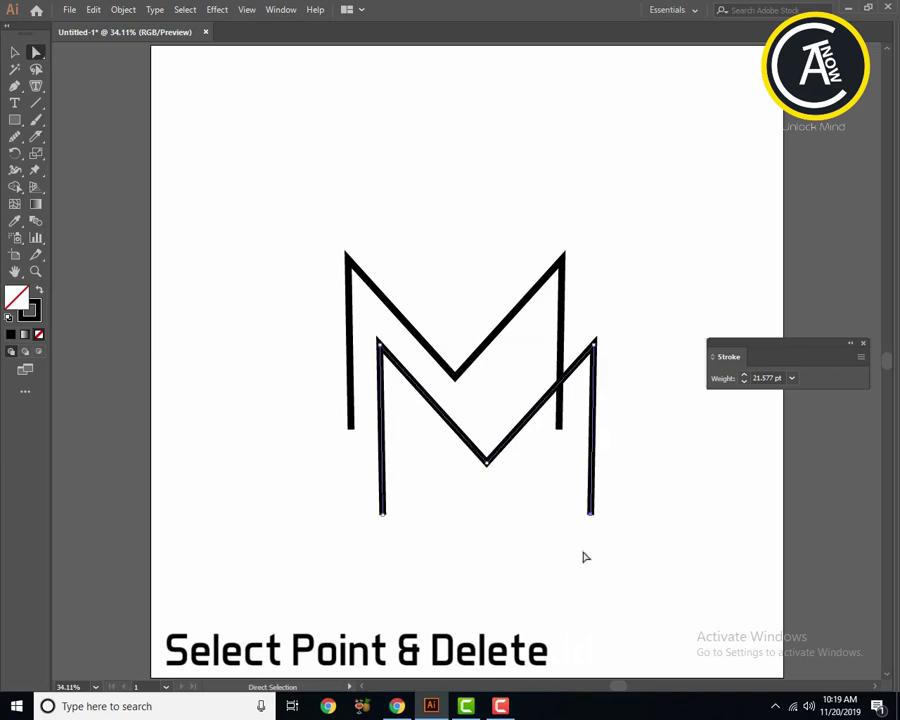
key(Delete)
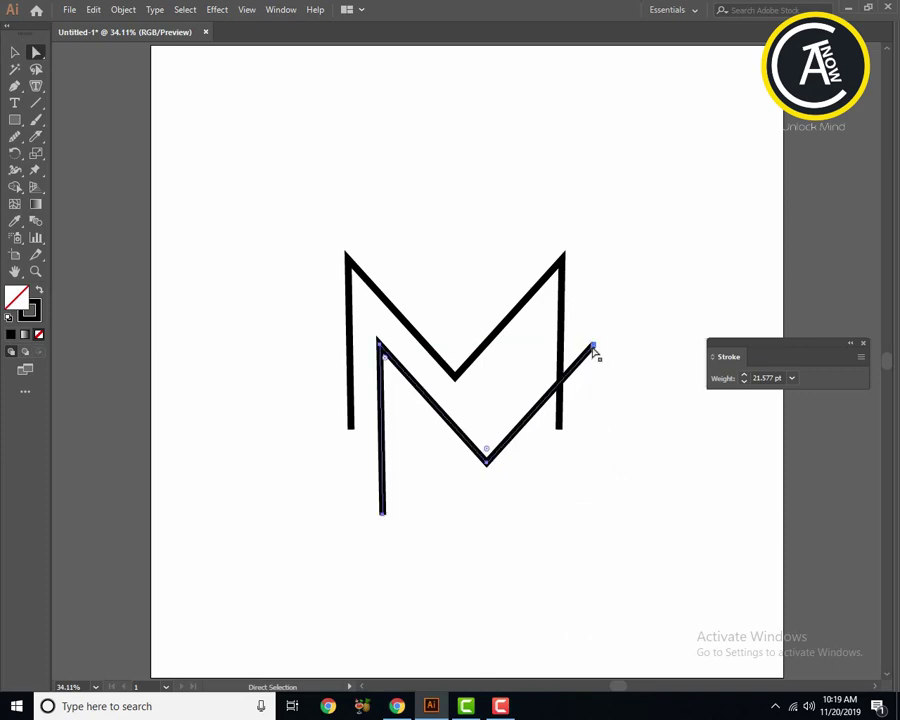
click(594, 347)
key(Delete)
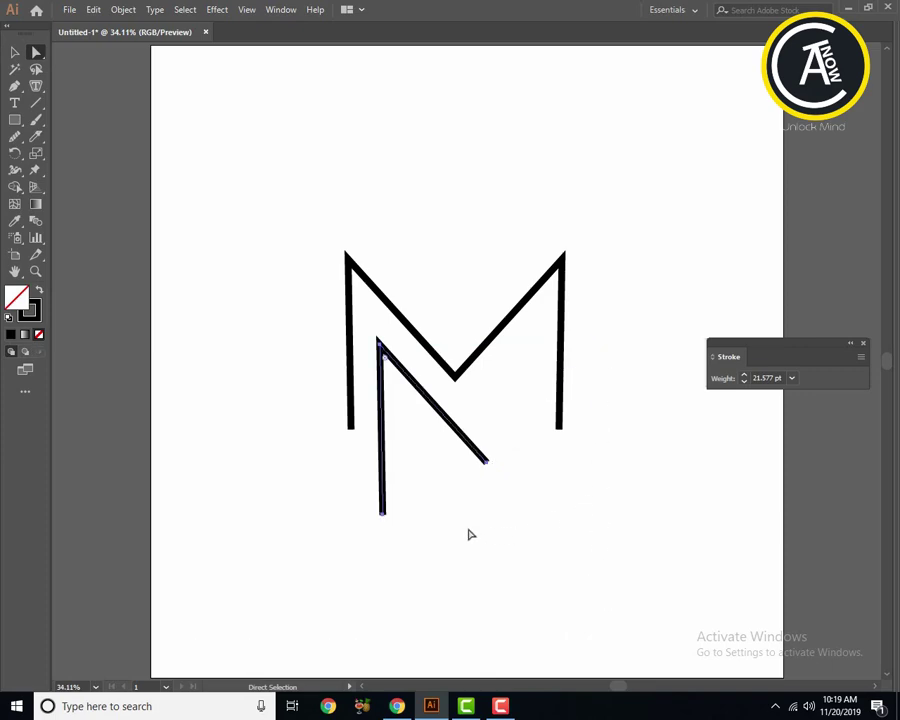
drag(510, 443, 484, 488)
click(520, 496)
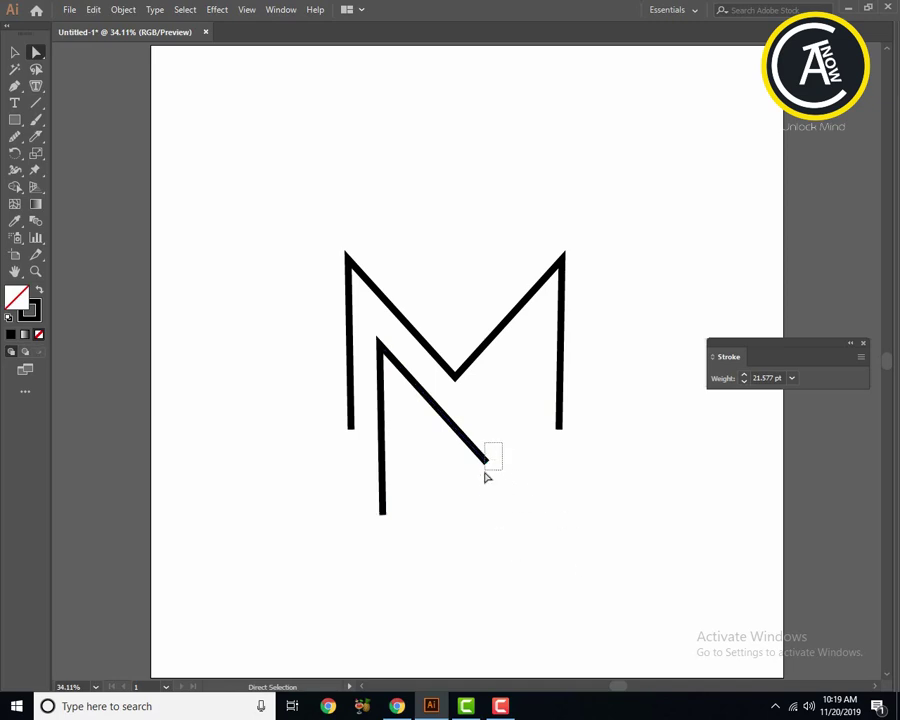
Step: Shorten the inner stroke's diagonal and leg so it nests inside the original M
click(487, 464)
key(ctrl)
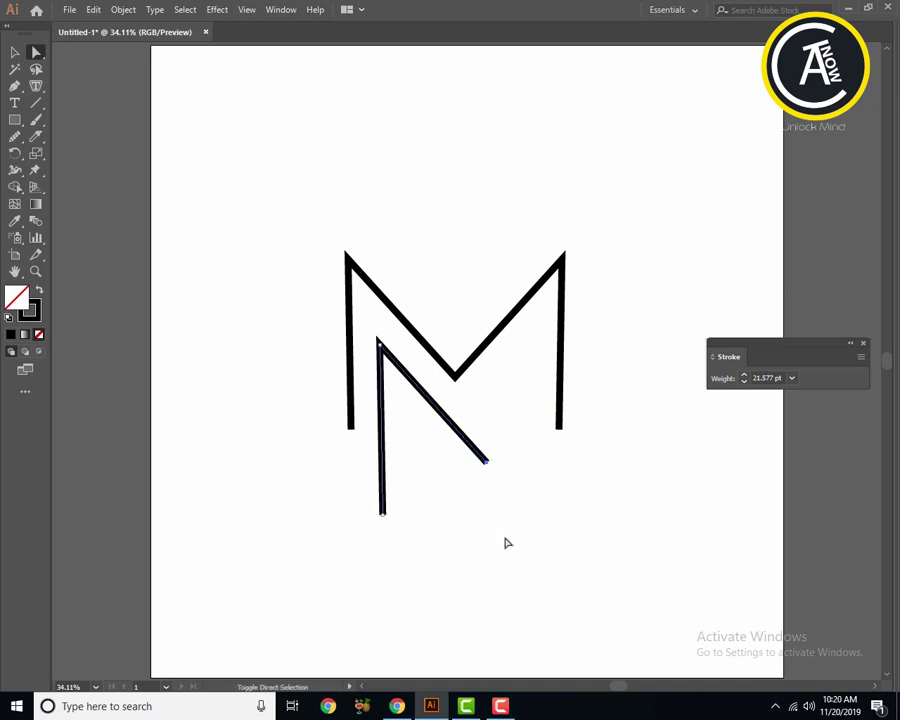
key(Up)
key(Left)
key(Up)
key(Left)
key(Up)
key(Left)
key(Up)
key(Left)
key(Up)
key(Left)
key(Up)
key(Left)
key(Up)
key(Up)
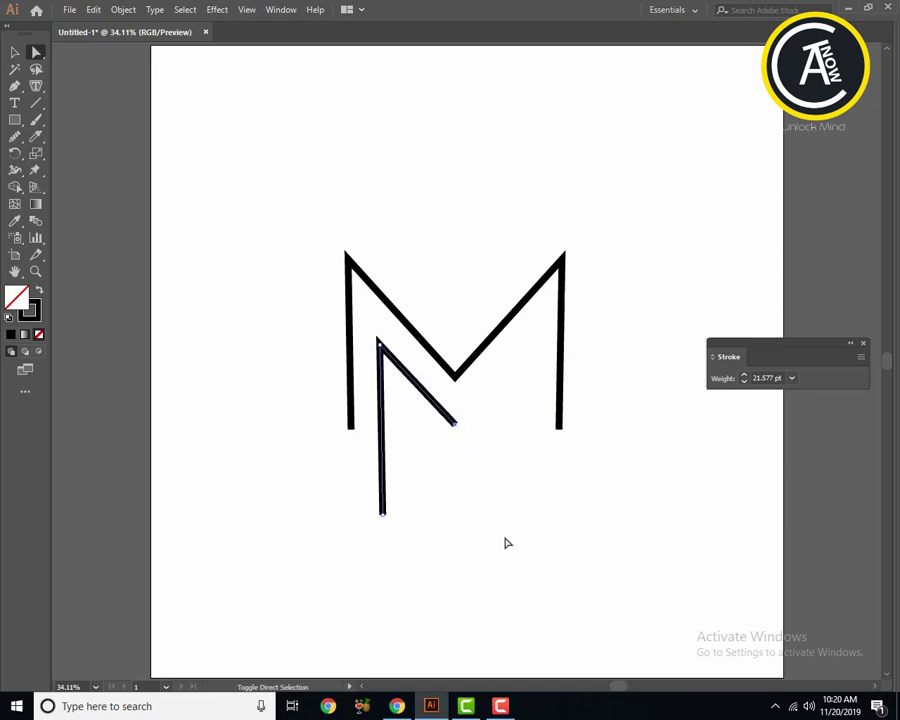
key(Up)
key(Up)
key(Left)
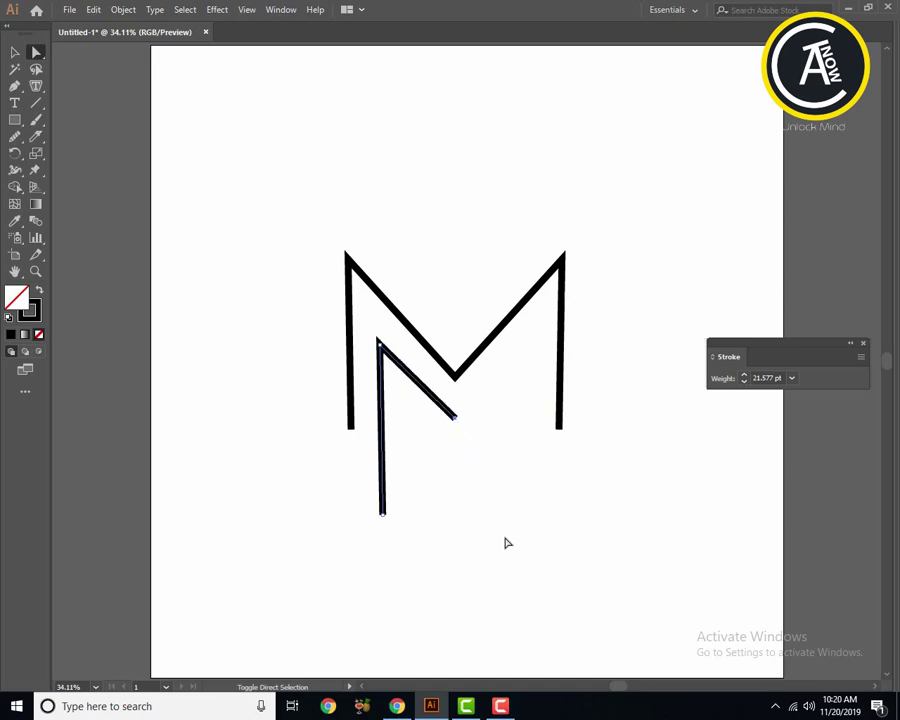
key(Up)
key(Right)
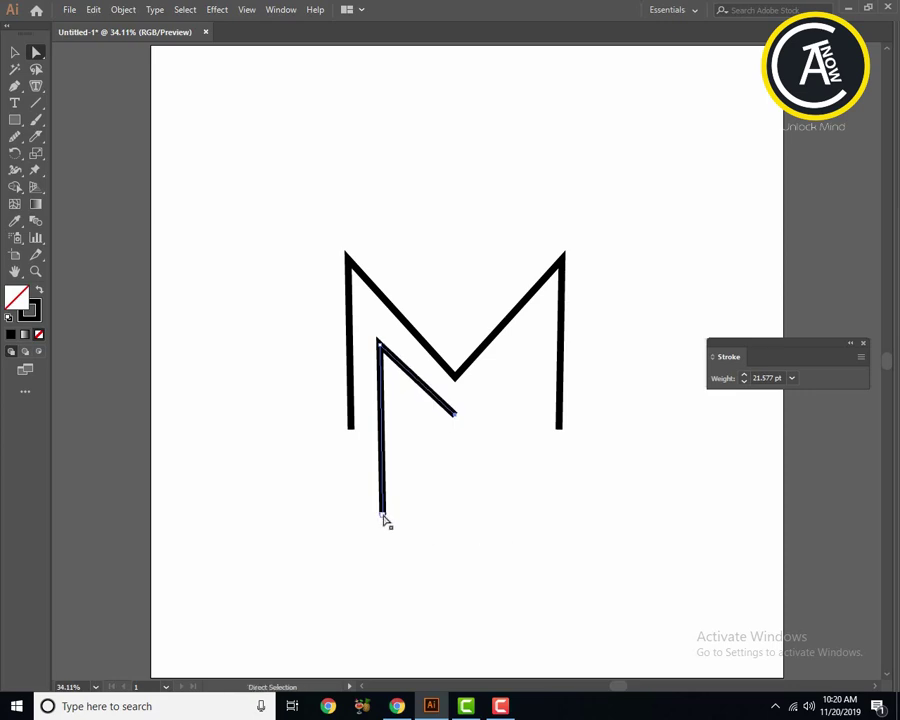
key(Up)
key(Up)
key(Up)
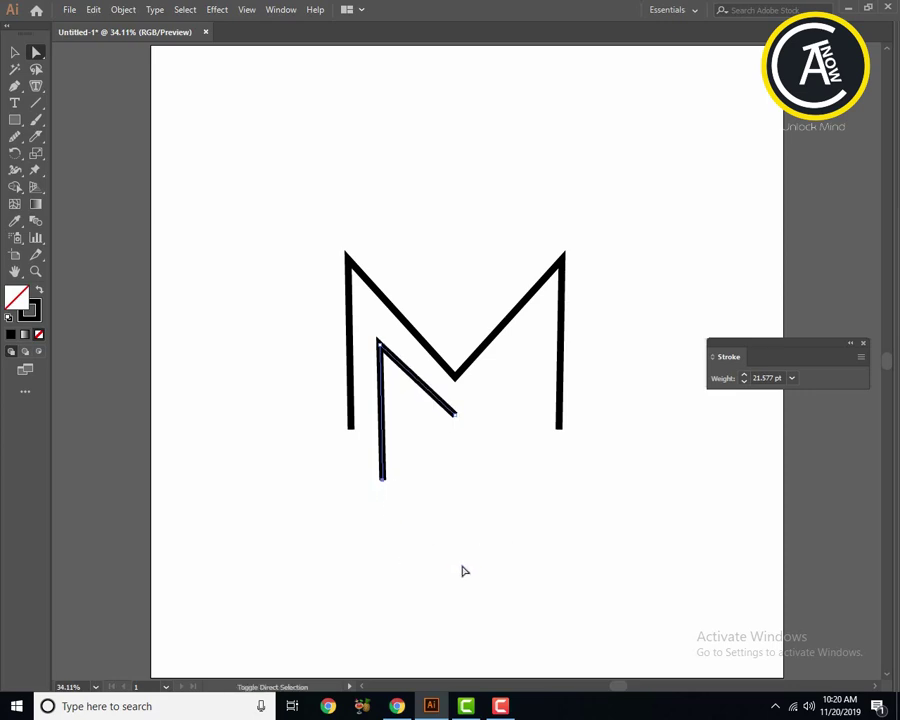
key(Up)
key(Up)
key(Up)
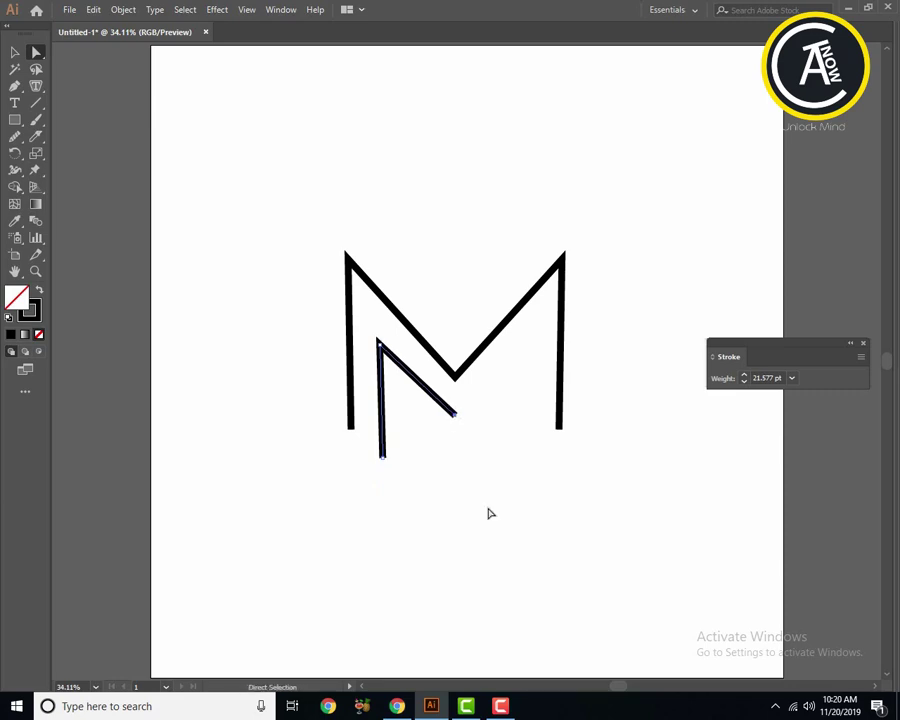
key(Left)
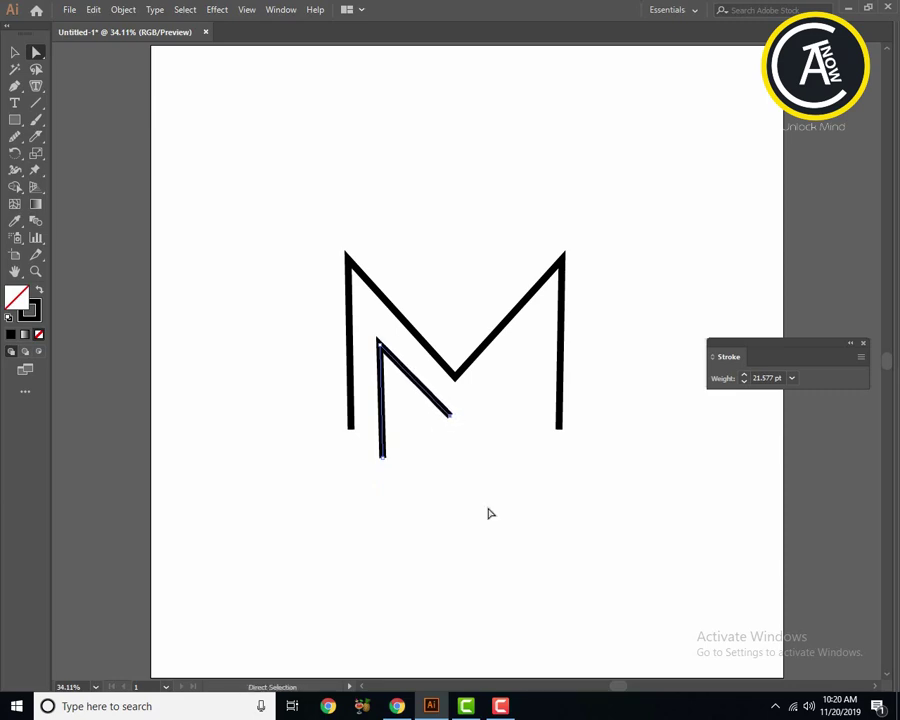
click(483, 497)
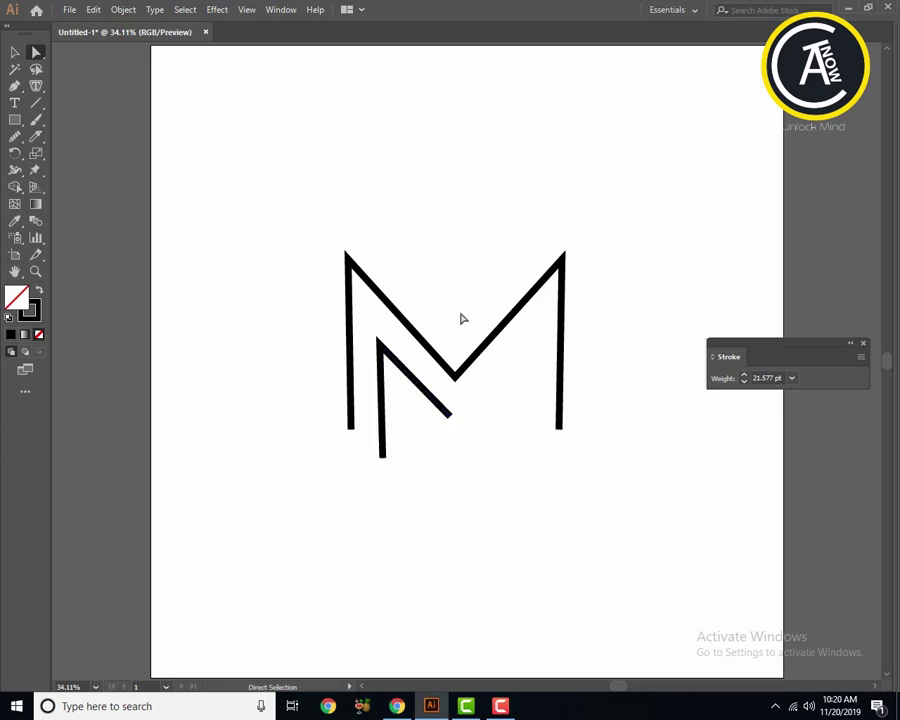
Step: Type a letter D in the upper right of the artboard
drag(575, 398, 485, 392)
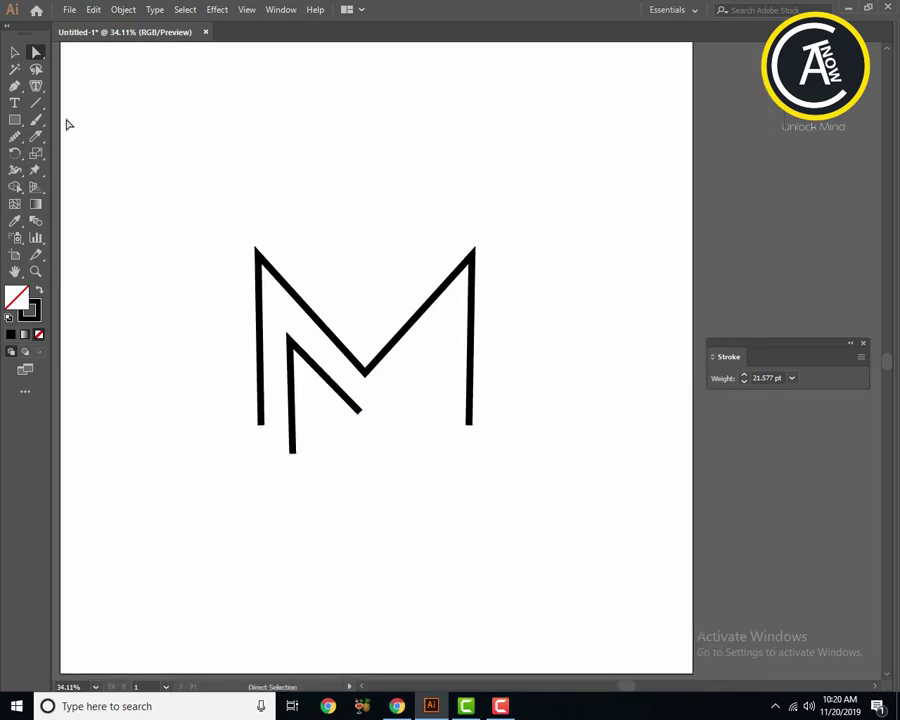
click(15, 103)
click(494, 112)
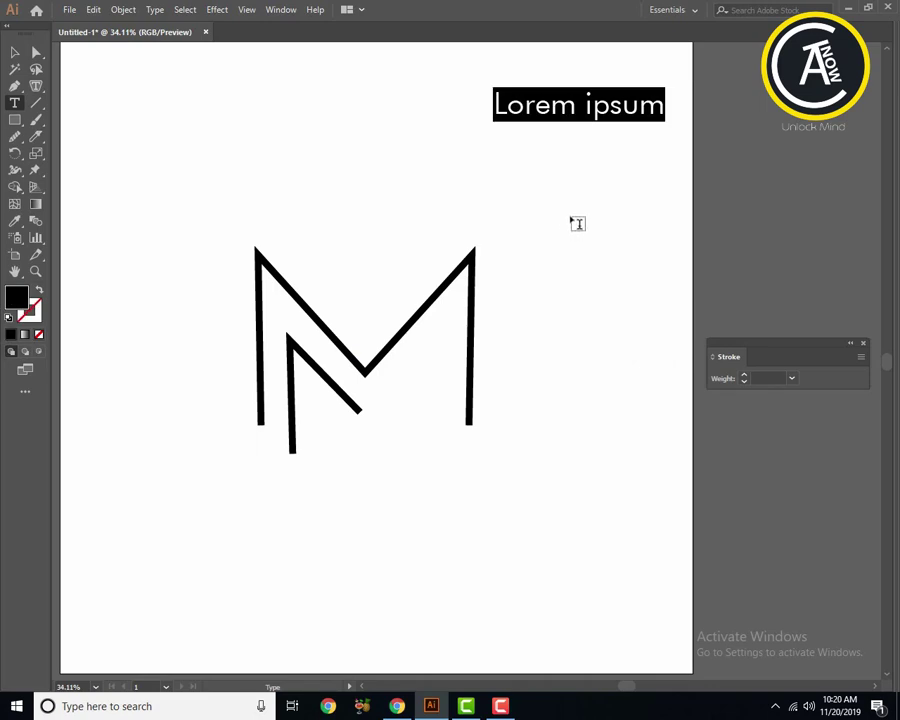
text(D)
click(15, 52)
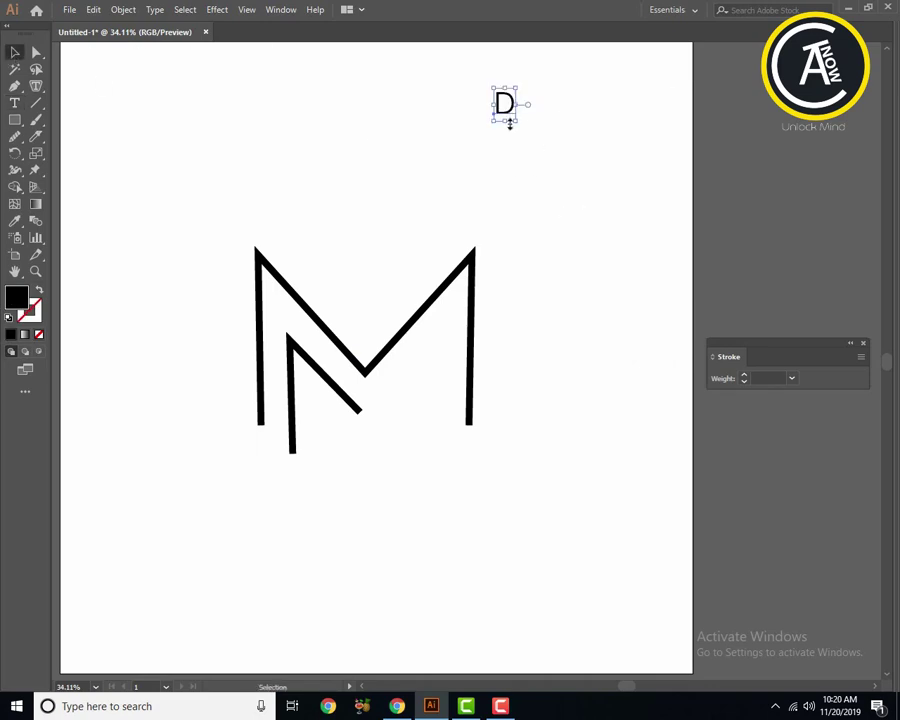
Step: Enlarge the D to the M's height and place it beside the M
drag(516, 124, 568, 200)
drag(520, 168, 571, 414)
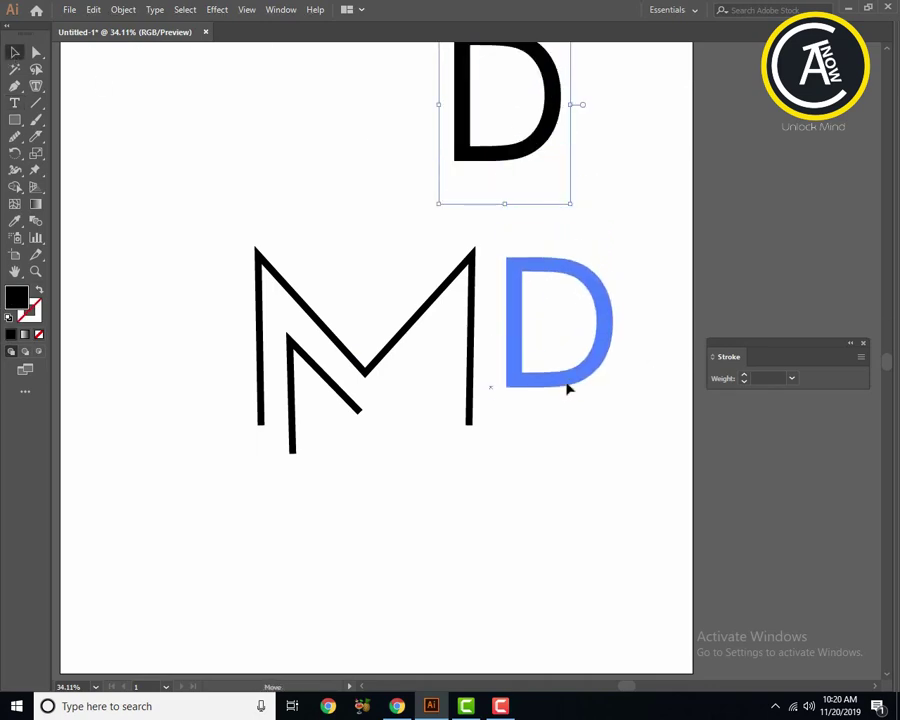
drag(622, 447, 654, 484)
Step: Outline the D, make it unfilled, and give it the M's 21.577 pt stroke
click(390, 334)
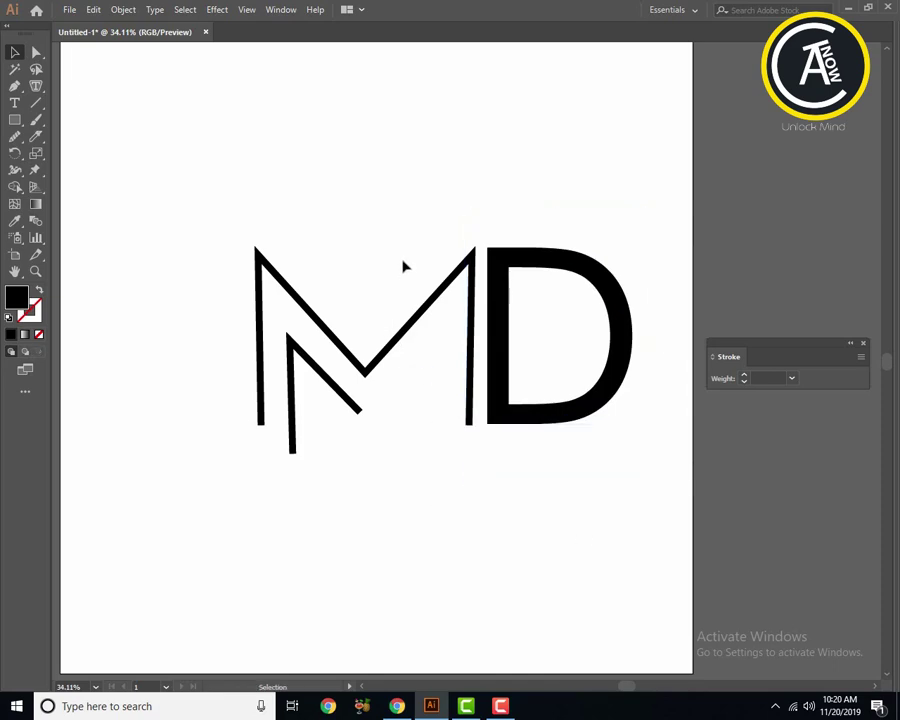
click(420, 311)
click(744, 376)
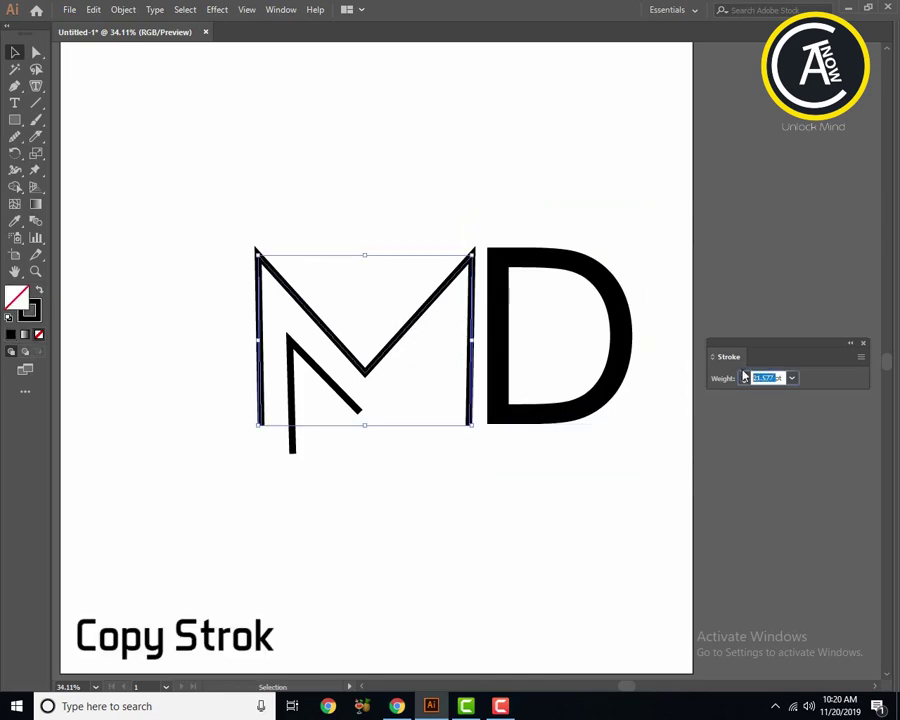
click(601, 397)
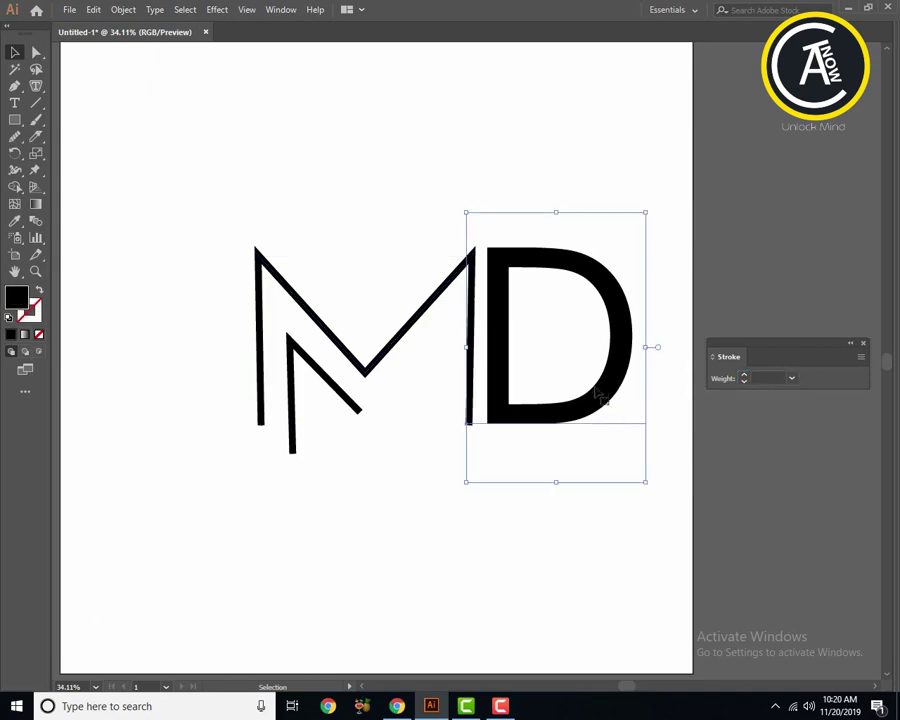
right_click(605, 446)
click(605, 480)
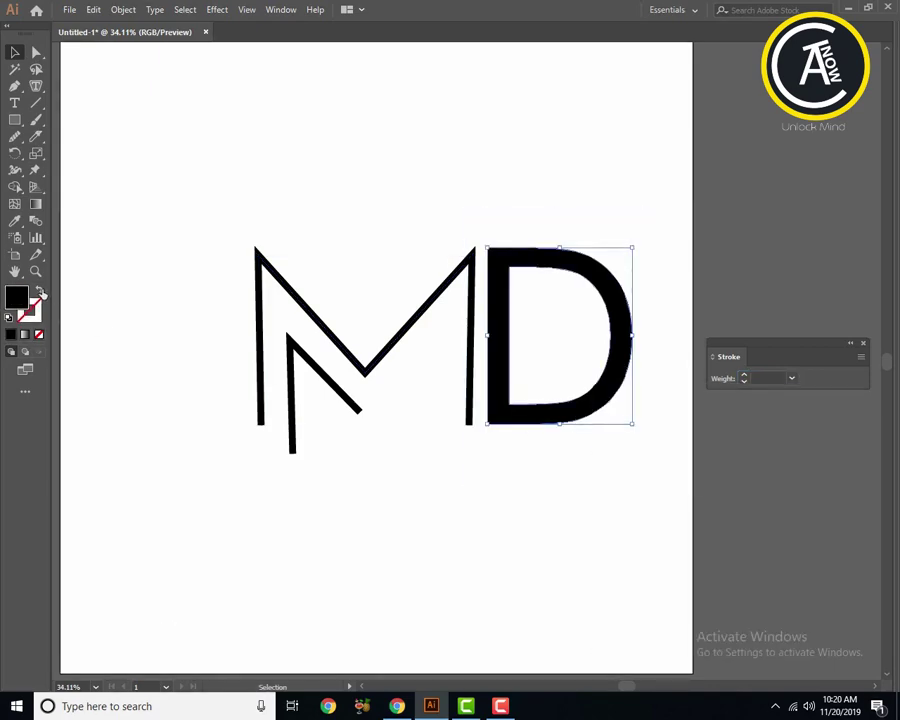
click(39, 290)
click(765, 377)
text(21.577)
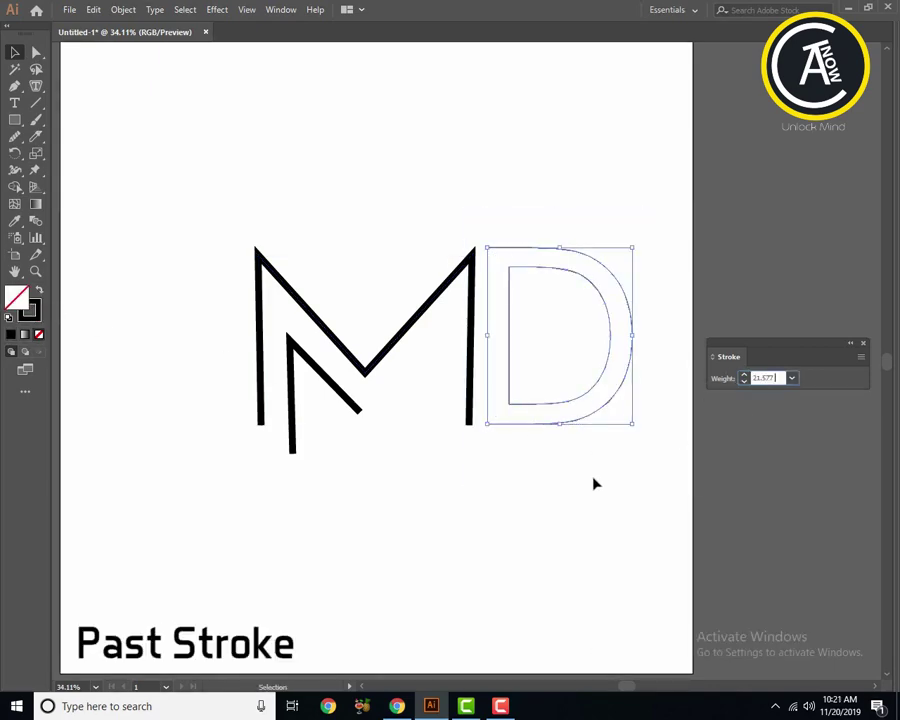
click(594, 485)
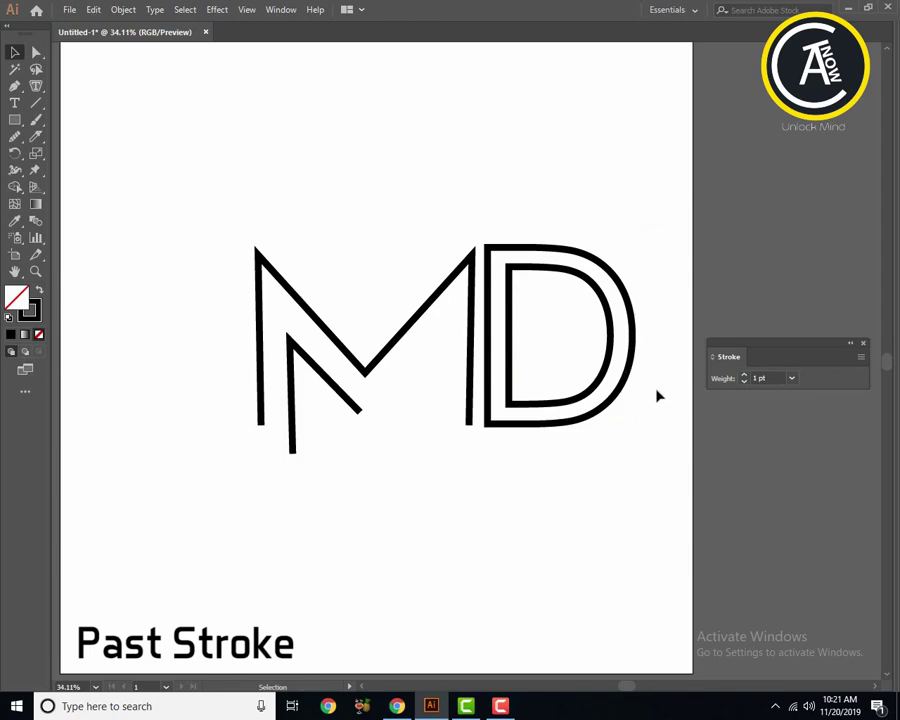
Step: Compare the D's and M's stroke weights to confirm they match
click(630, 395)
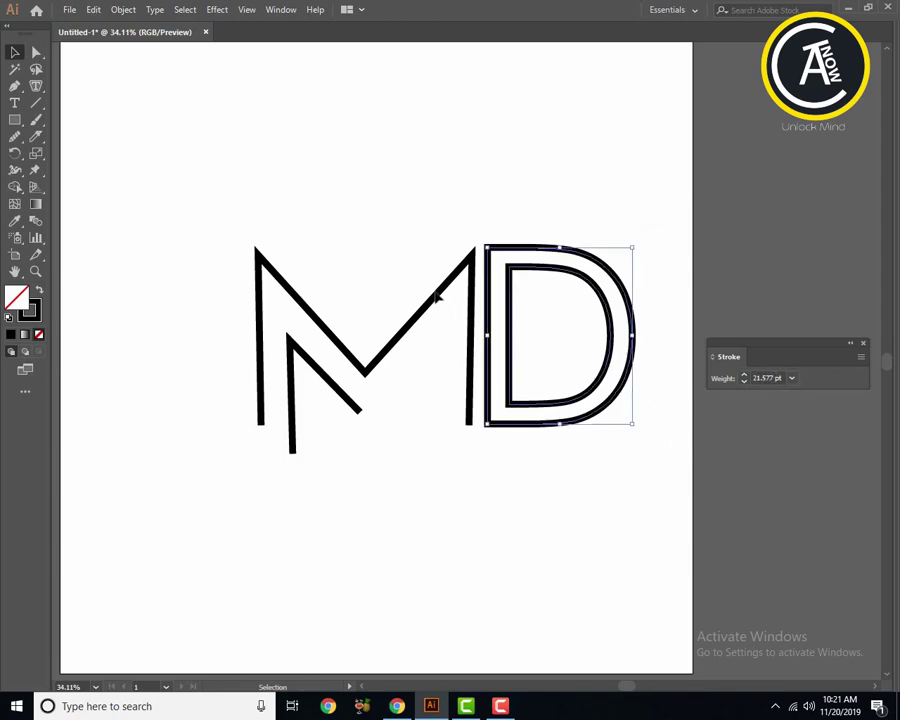
click(467, 333)
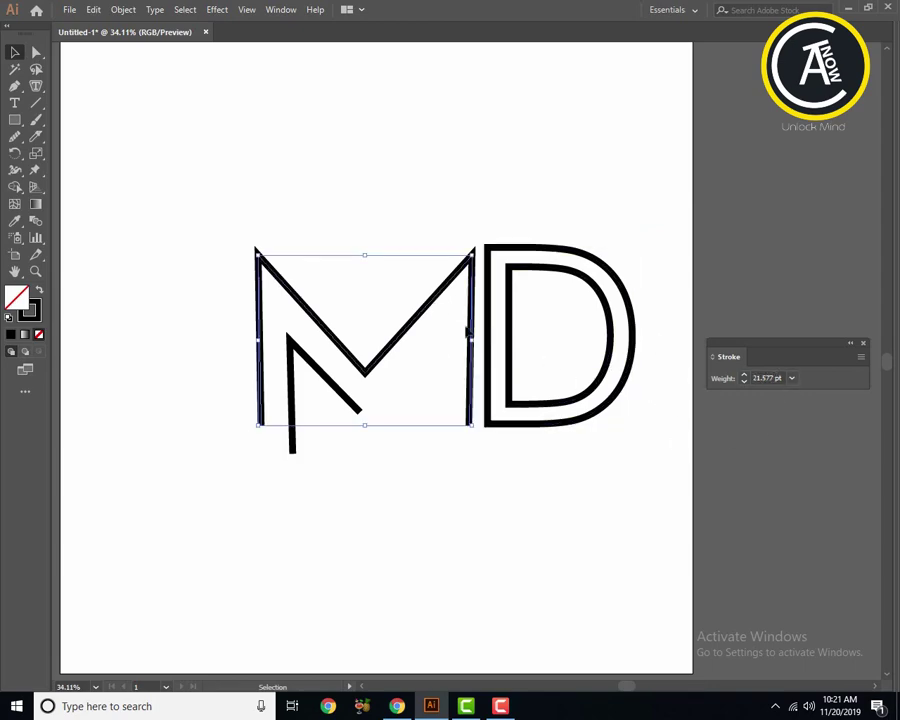
click(544, 482)
click(502, 272)
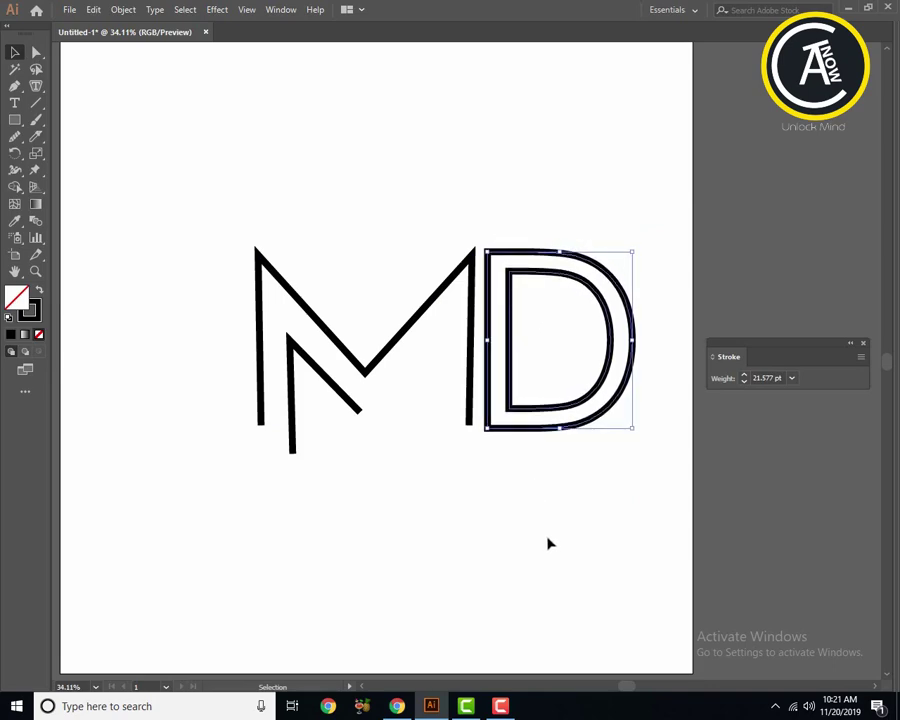
key(a)
key(v)
mouse_move(187, 207)
mouse_down()
mouse_move(495, 378)
mouse_move(429, 361)
mouse_up()
click(491, 418)
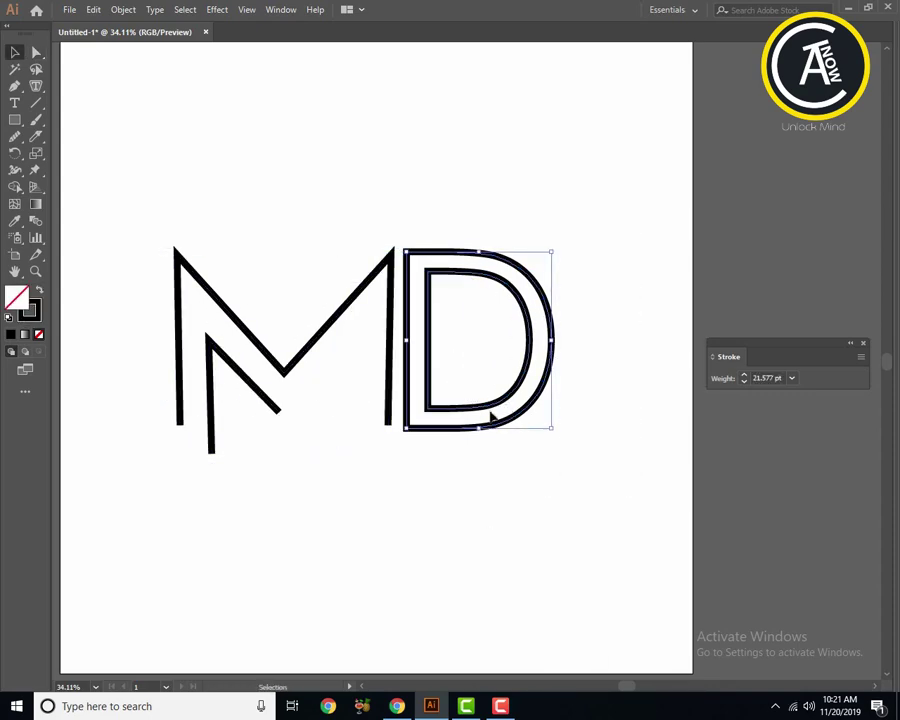
drag(157, 430, 215, 455)
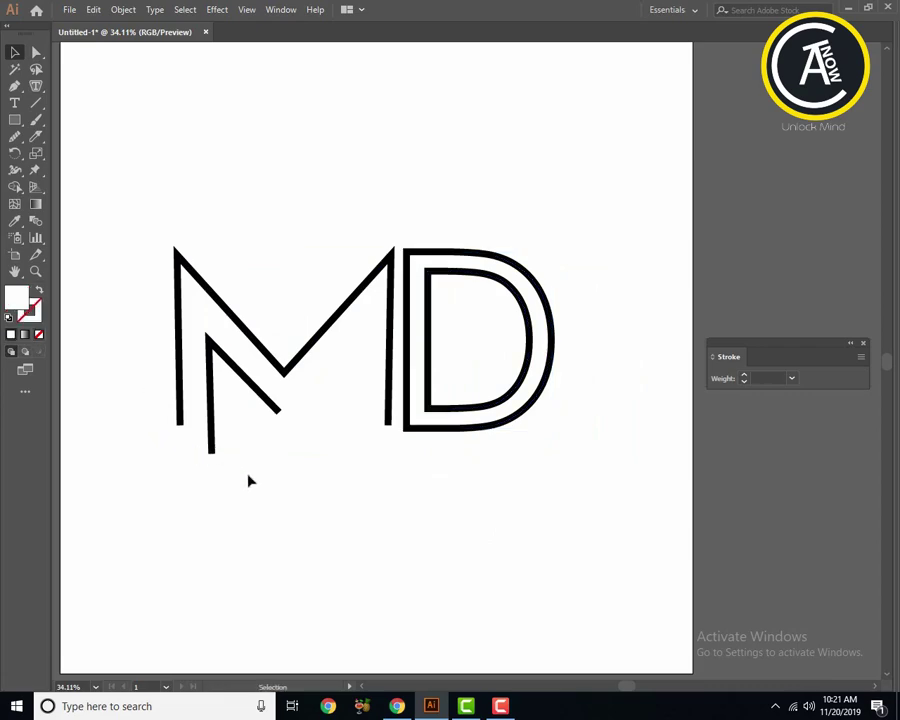
Step: Select both letters and move the MD monogram to the artboard centre
drag(332, 444, 405, 448)
drag(423, 451, 410, 454)
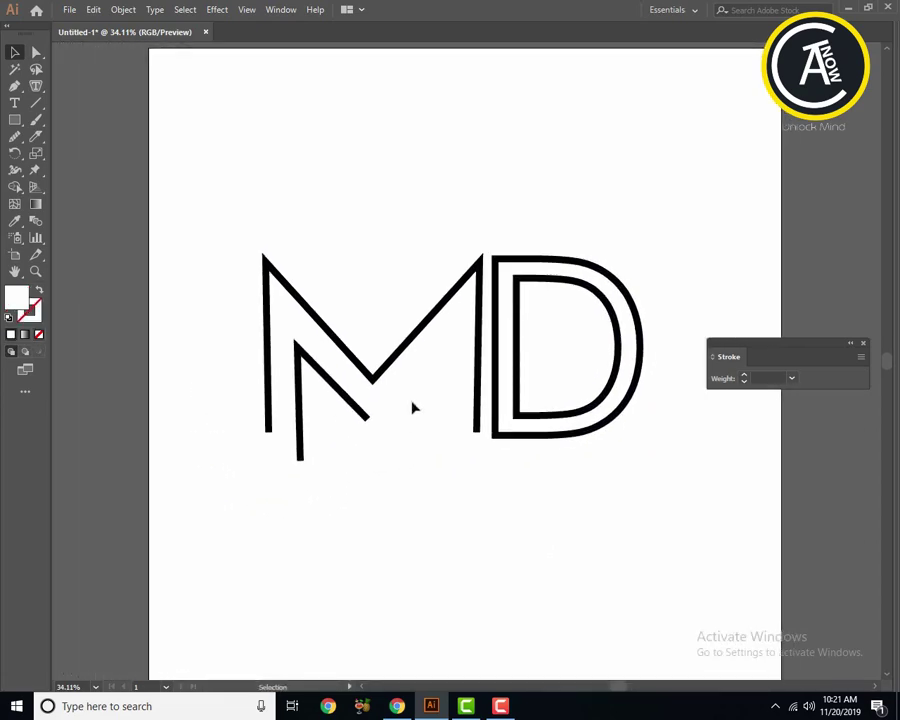
click(851, 345)
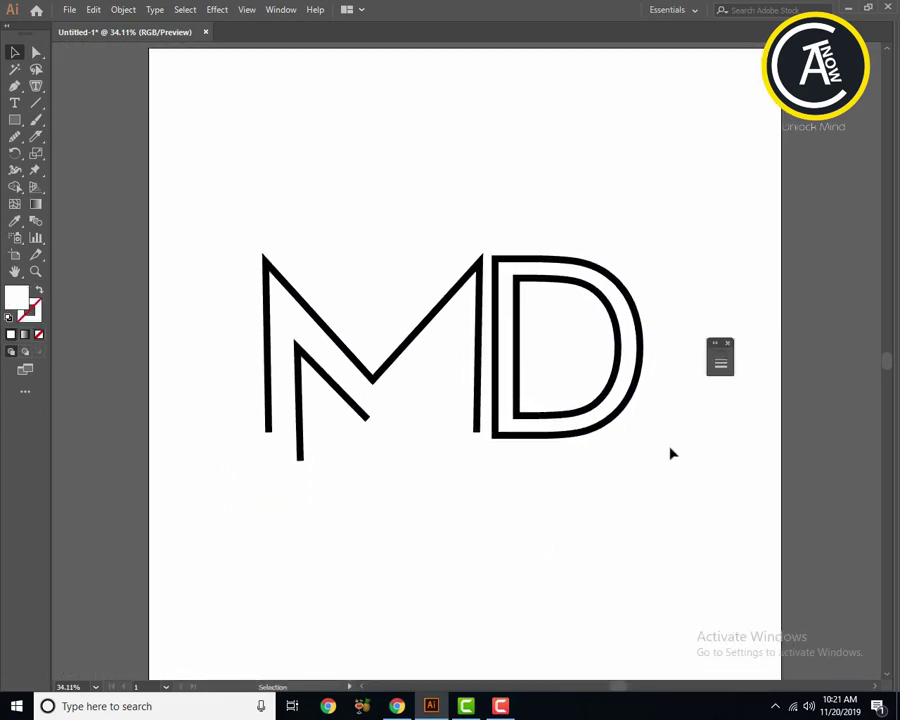
drag(660, 455, 268, 251)
drag(405, 348, 431, 340)
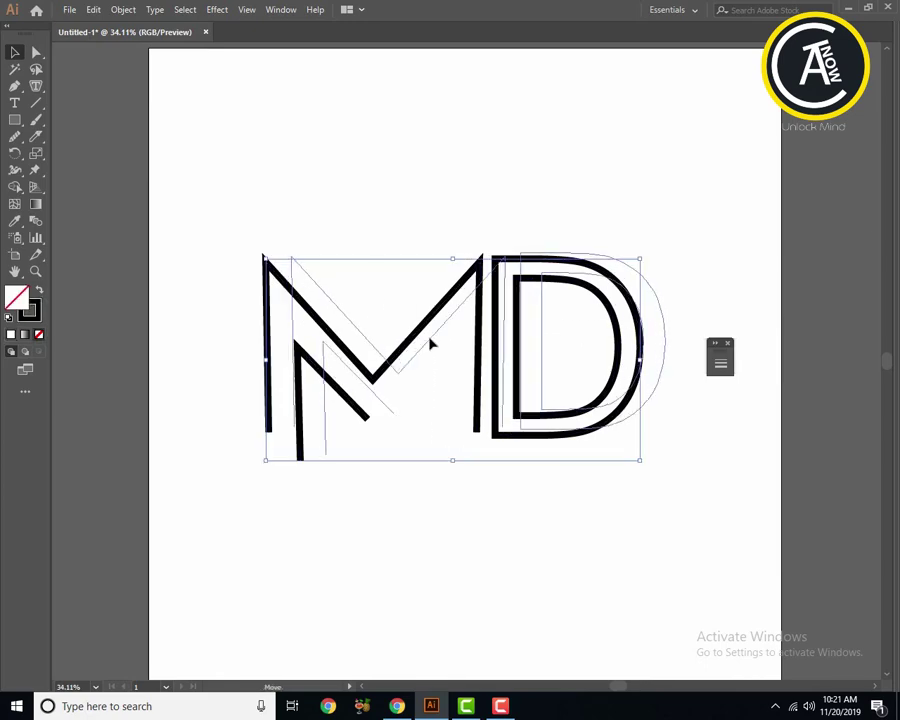
click(648, 510)
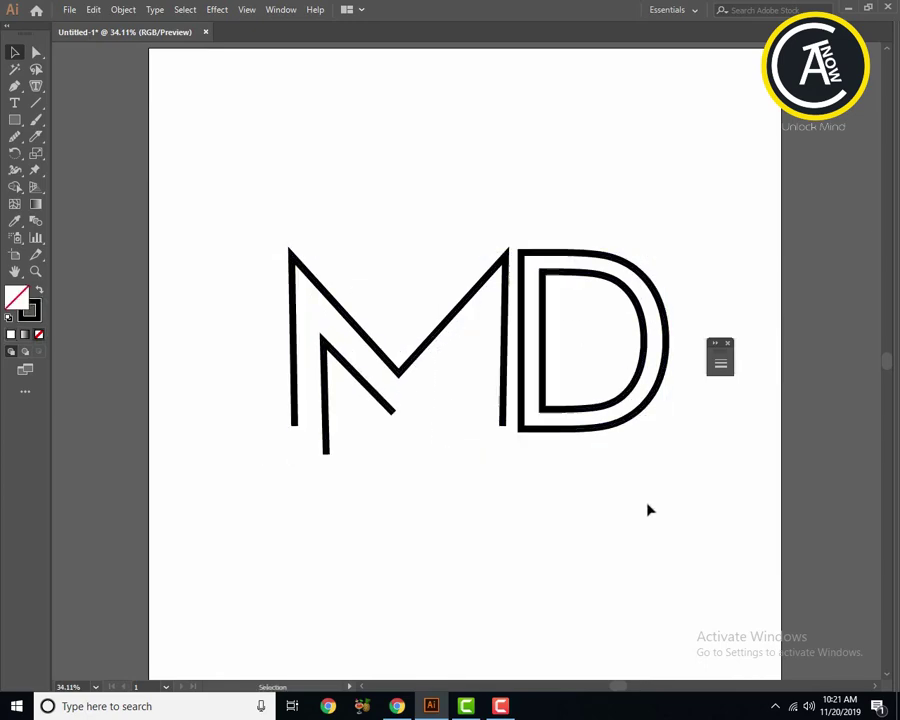
click(512, 428)
Step: Delete the left vertical segment of the D's outer outline
key(a)
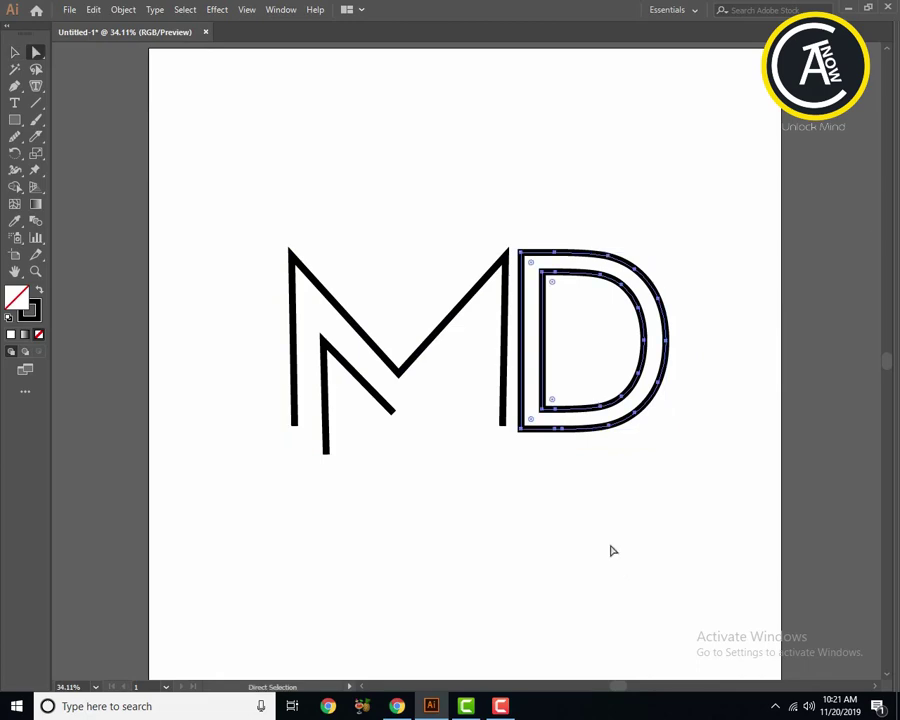
click(539, 420)
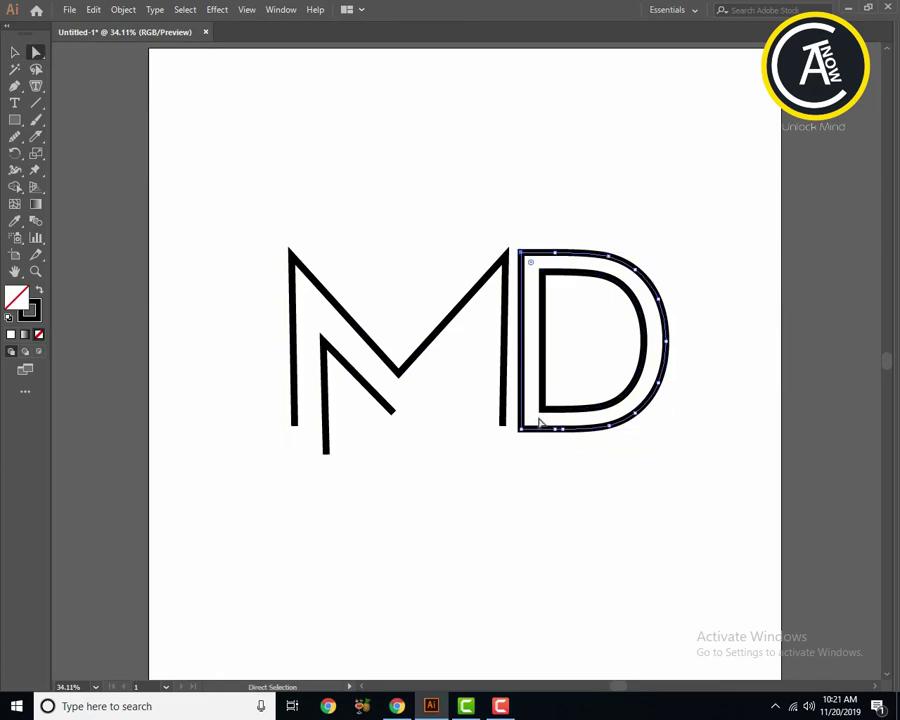
key(Delete)
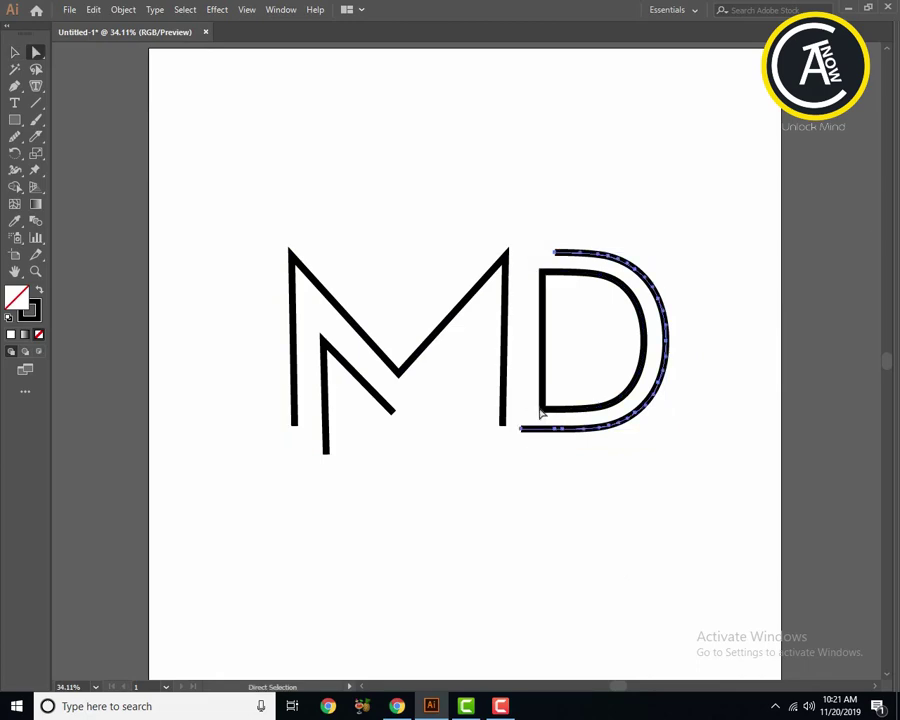
click(573, 348)
key(v)
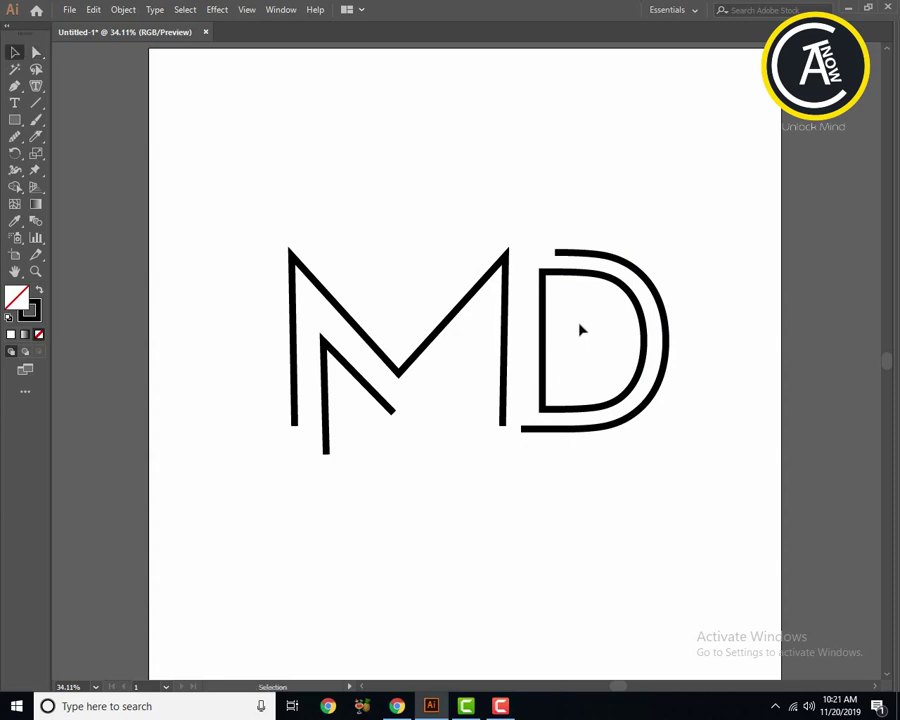
Step: Delete the inner D outline's left vertical segment, leaving two open curves
click(545, 379)
key(a)
click(543, 418)
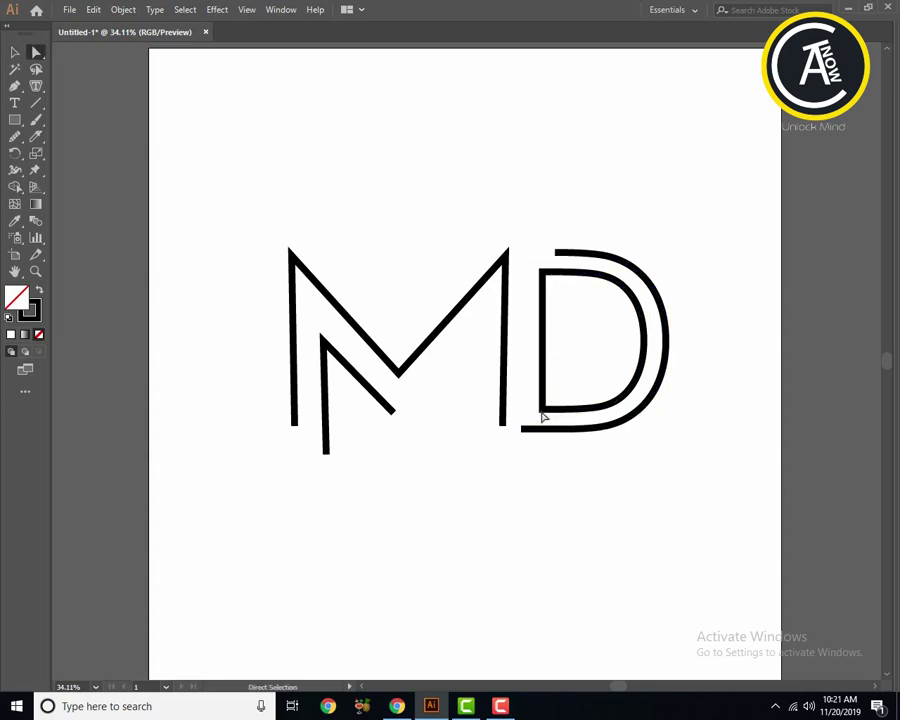
key(v)
click(538, 348)
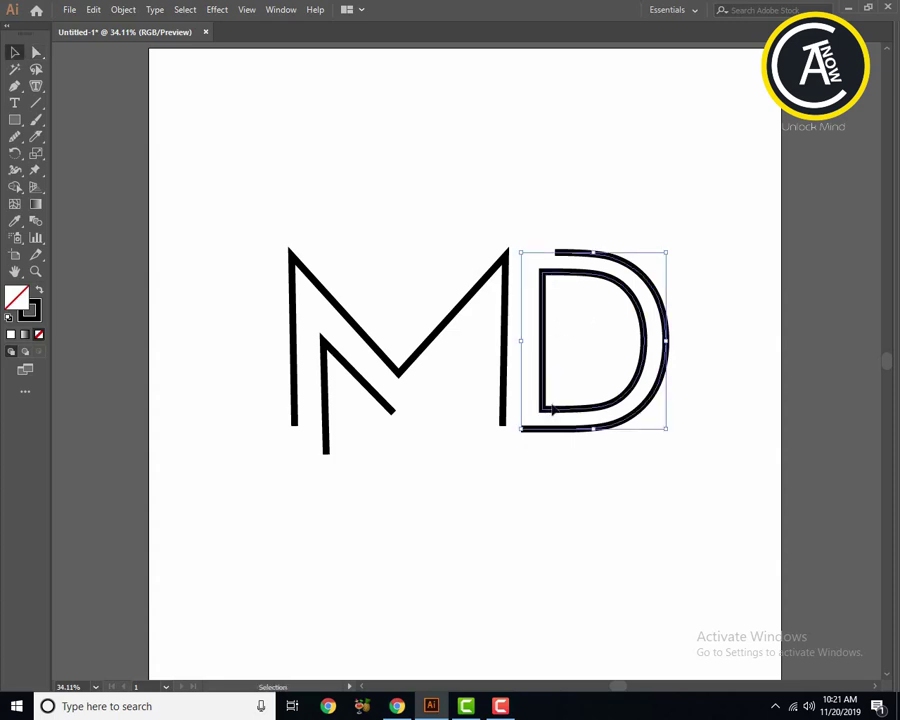
key(a)
click(541, 410)
key(Delete)
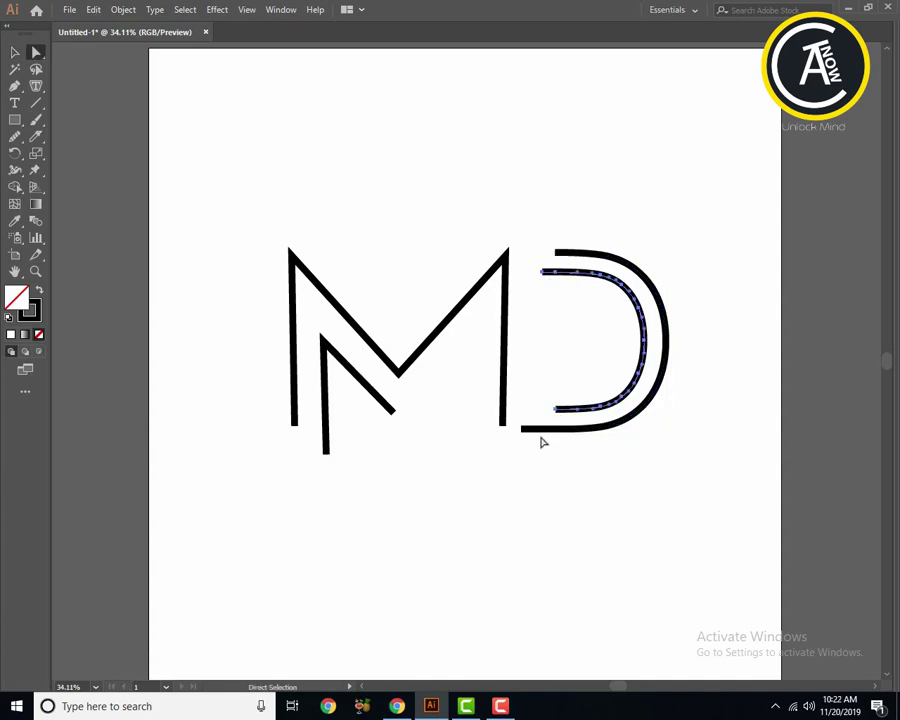
key(v)
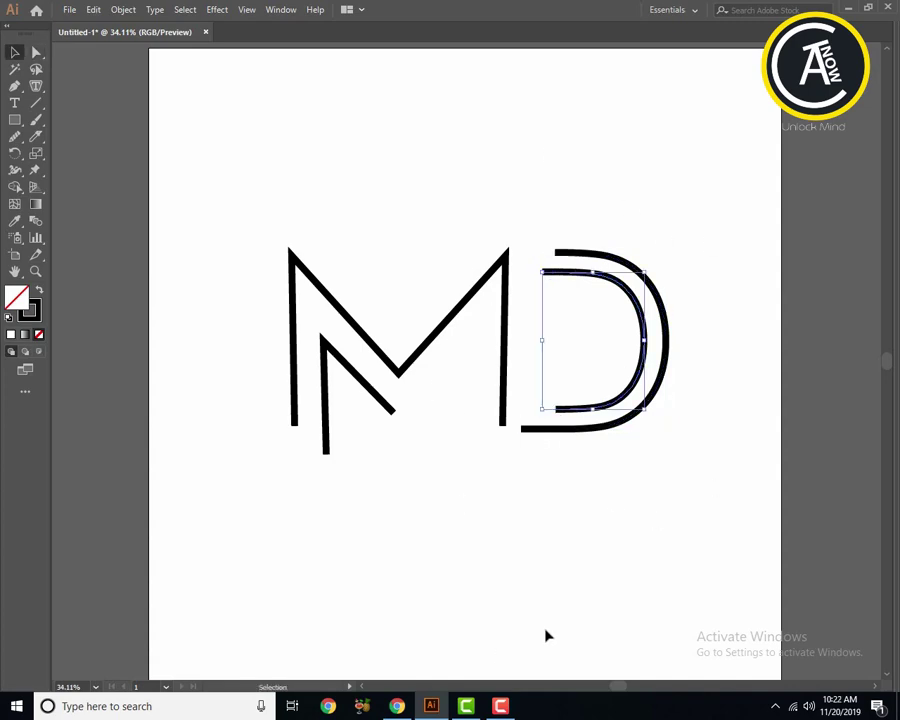
click(549, 612)
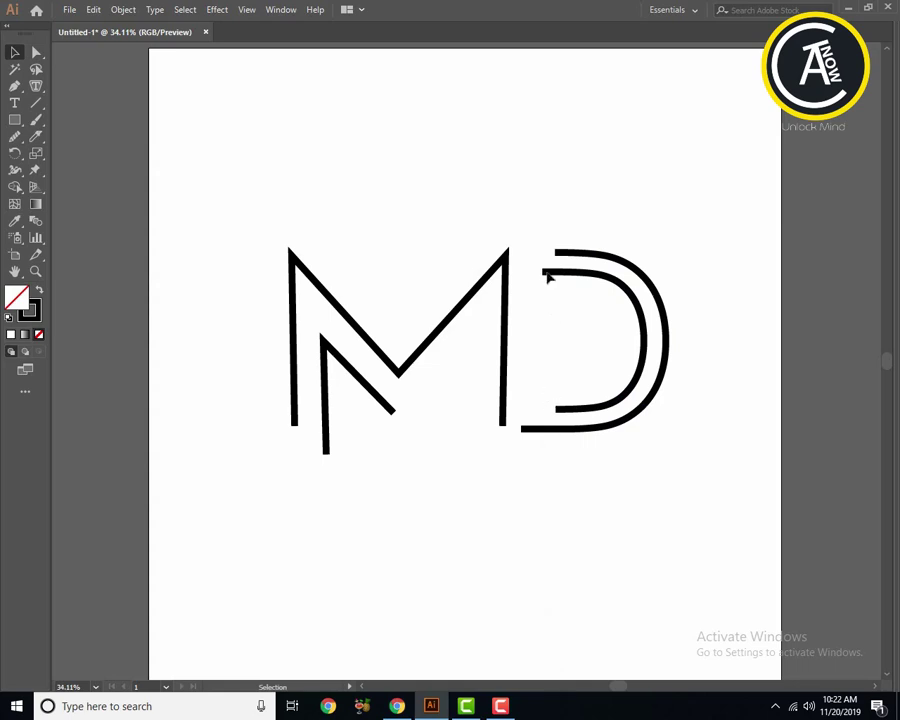
Step: Nudge the D down and scale it up from its centre against the M's right leg
drag(550, 248, 690, 478)
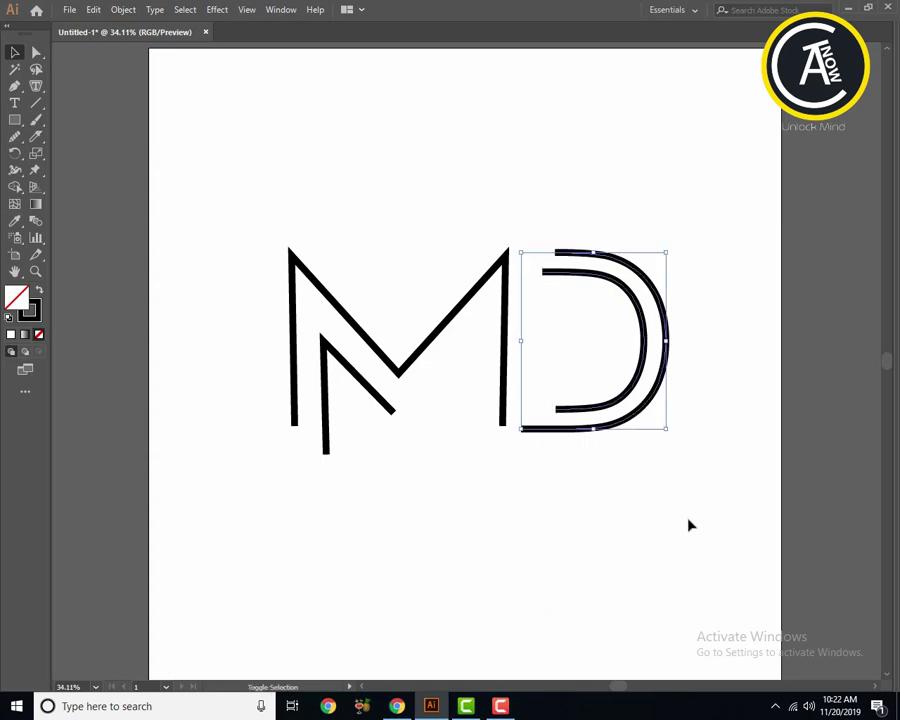
key(shift+Down)
key(shift+Down)
key(shift+Down)
key(shift+Down)
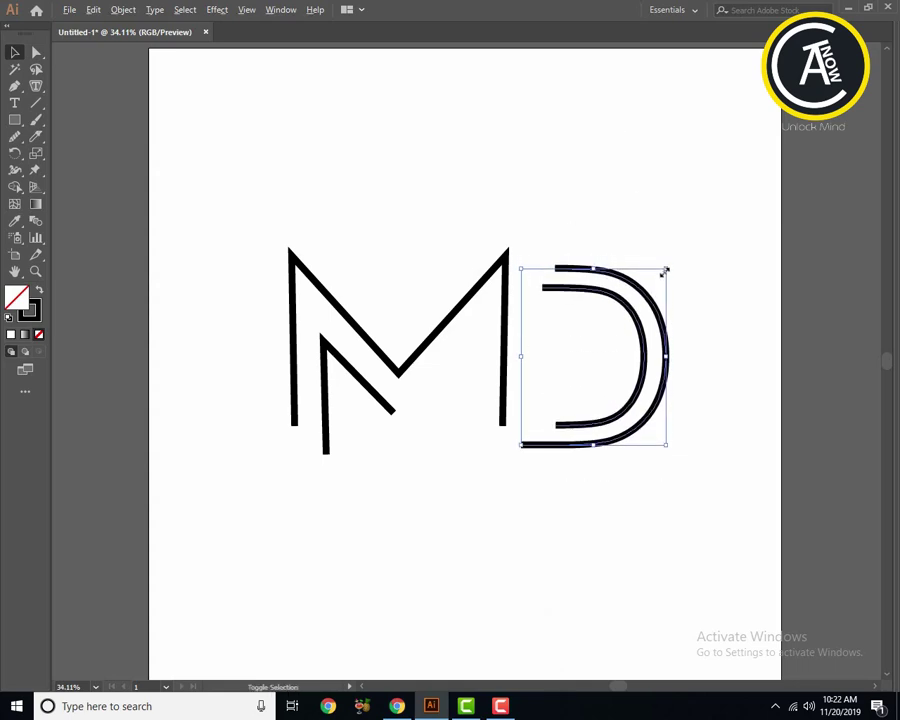
drag(695, 221, 604, 469)
drag(668, 268, 677, 254)
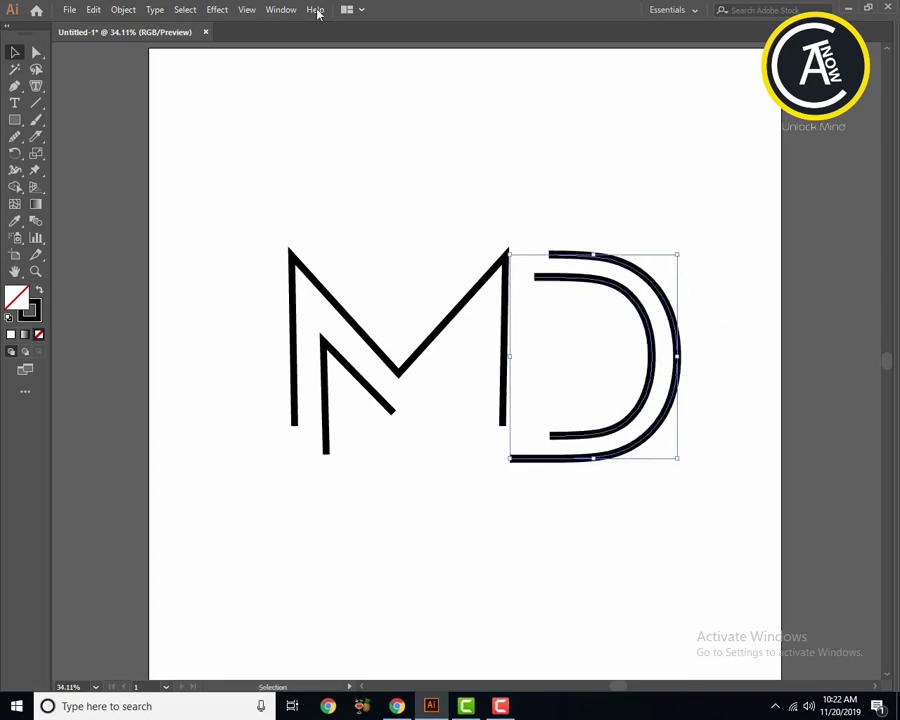
click(281, 10)
Step: Dock the Stroke panel and compare stroke weights, undoing an overly thick D stroke
click(382, 501)
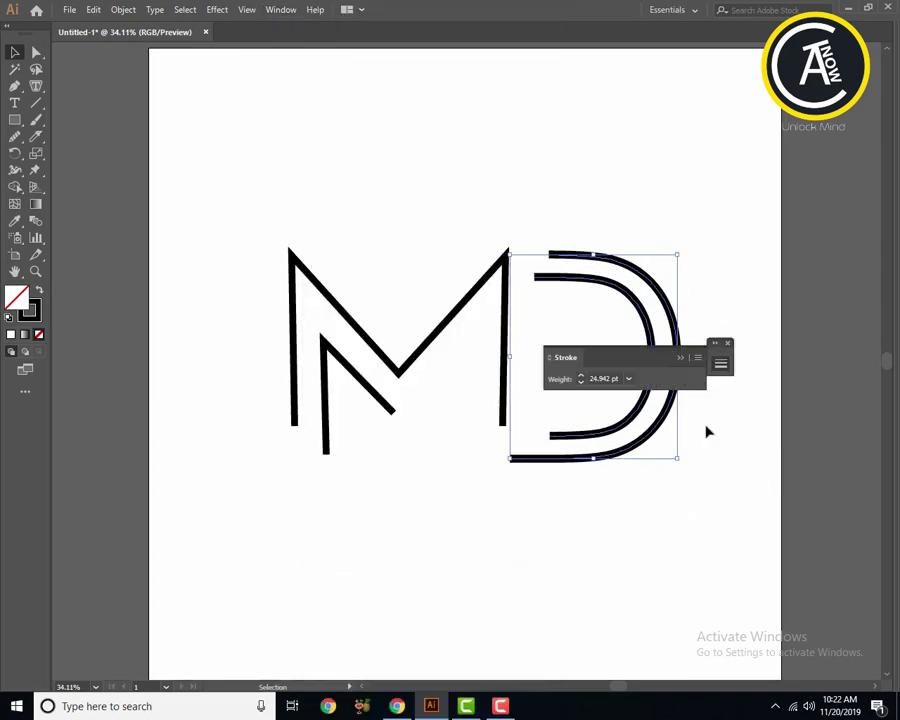
drag(663, 376, 843, 185)
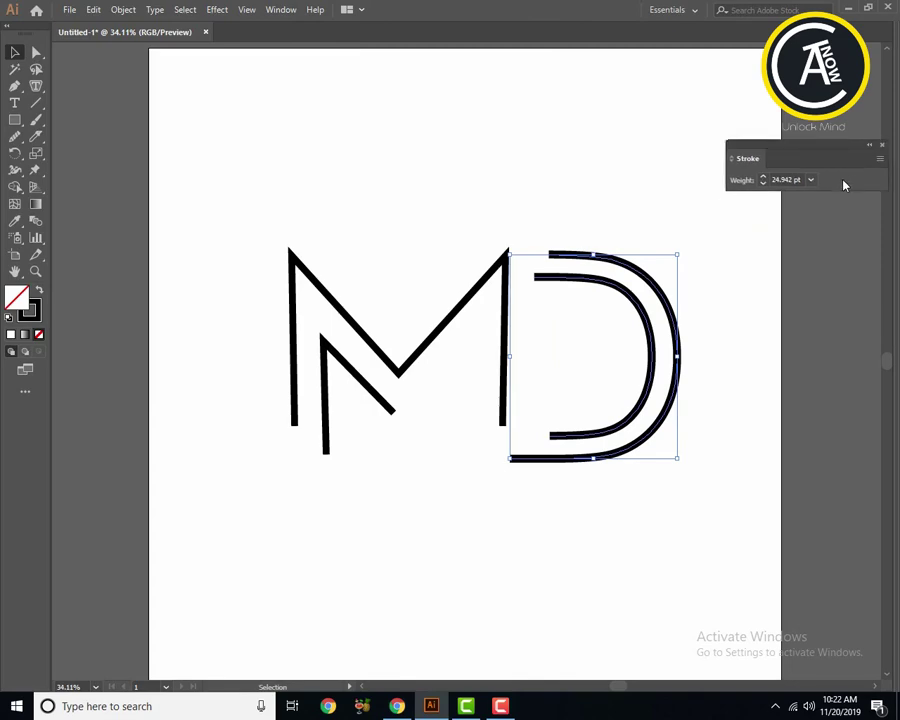
click(745, 180)
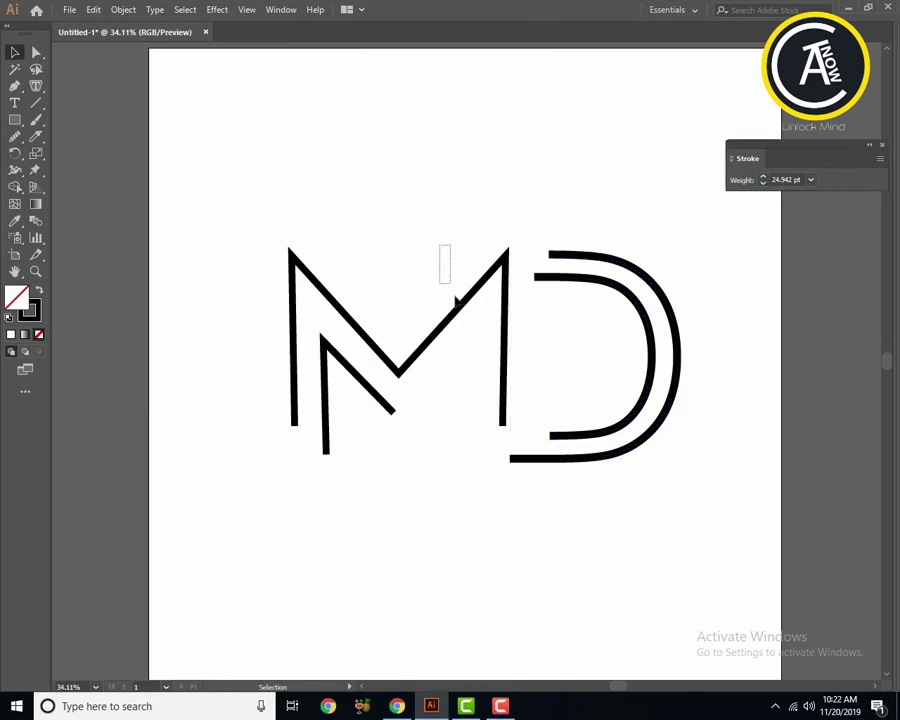
drag(447, 255, 493, 382)
click(786, 180)
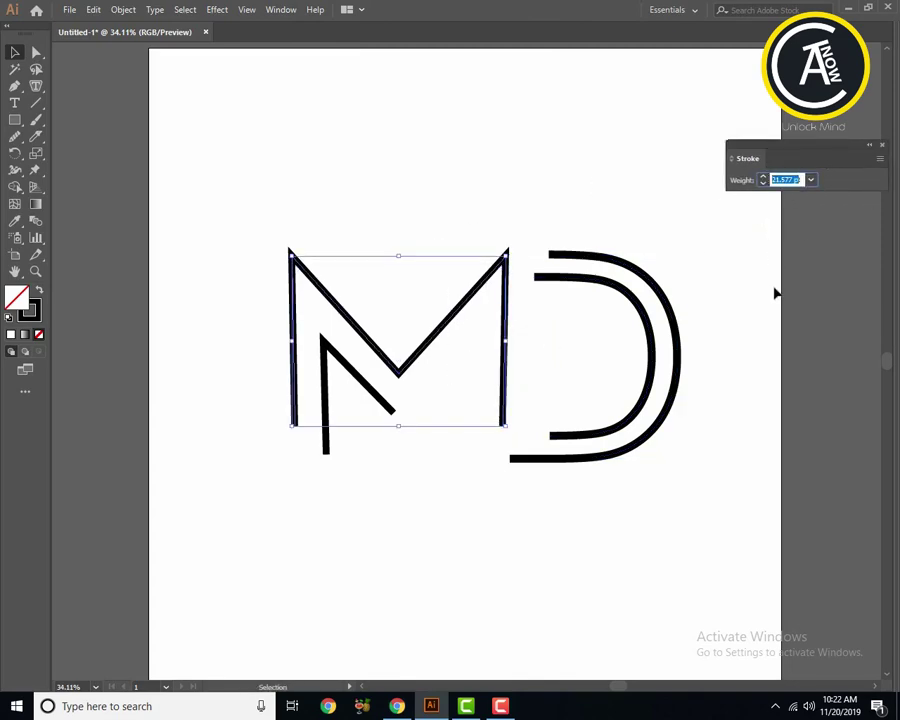
drag(700, 250, 624, 336)
click(782, 180)
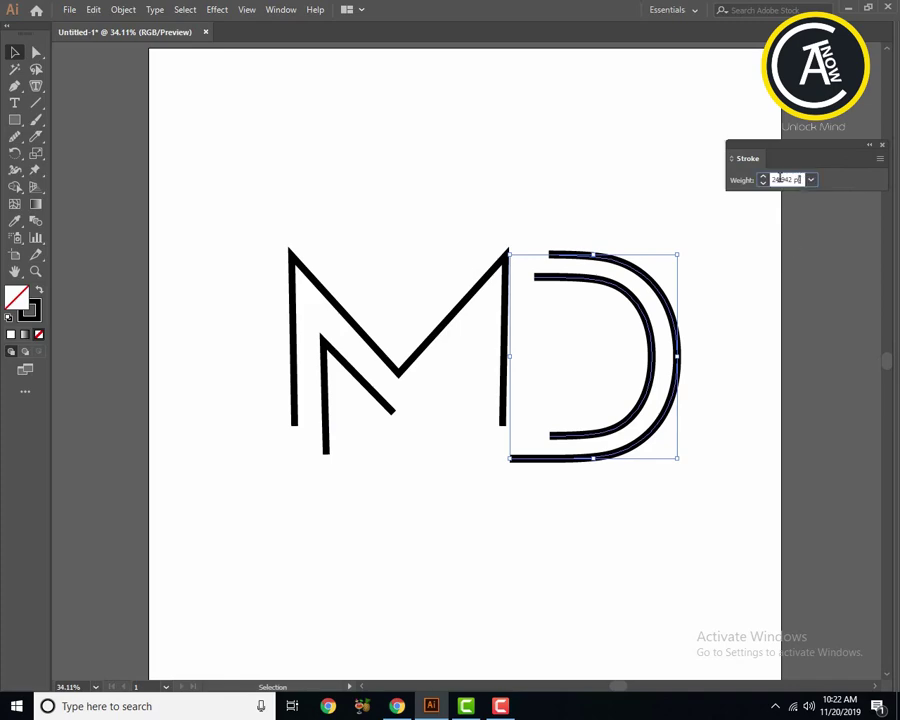
key(Return)
key(ctrl+z)
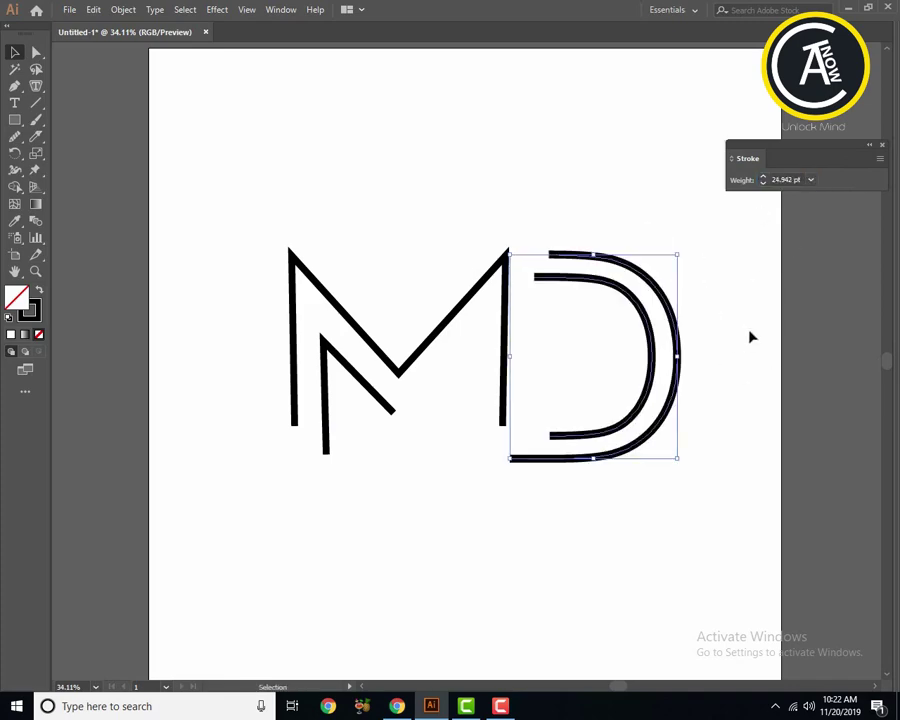
Step: Apply the M's 21.577 pt stroke weight to the D and compare the two
click(731, 315)
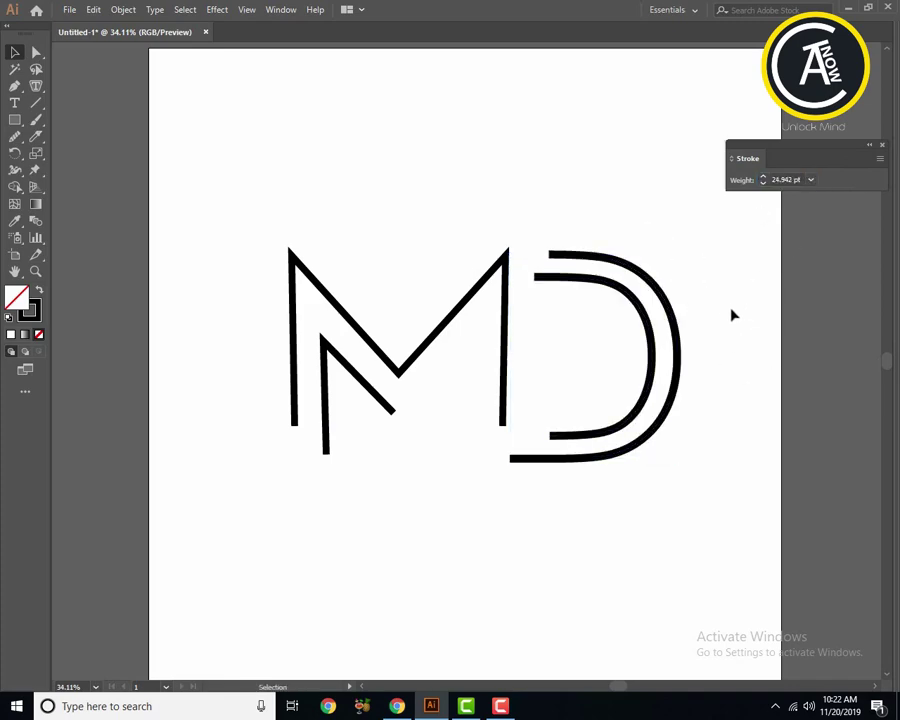
click(506, 326)
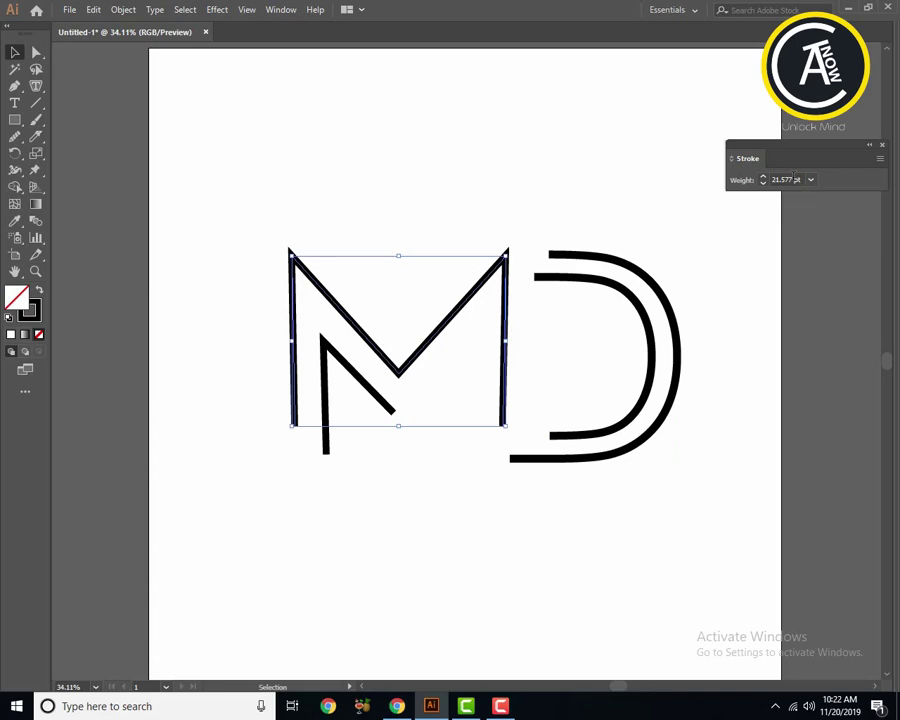
click(785, 179)
key(a)
key(v)
drag(696, 254, 582, 326)
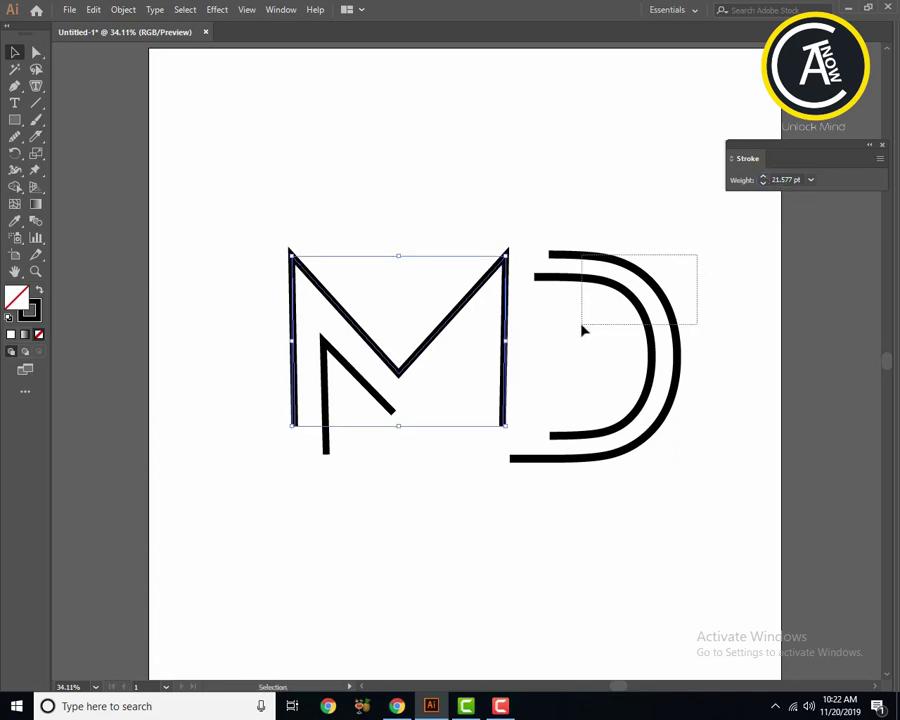
click(785, 179)
key(a)
key(v)
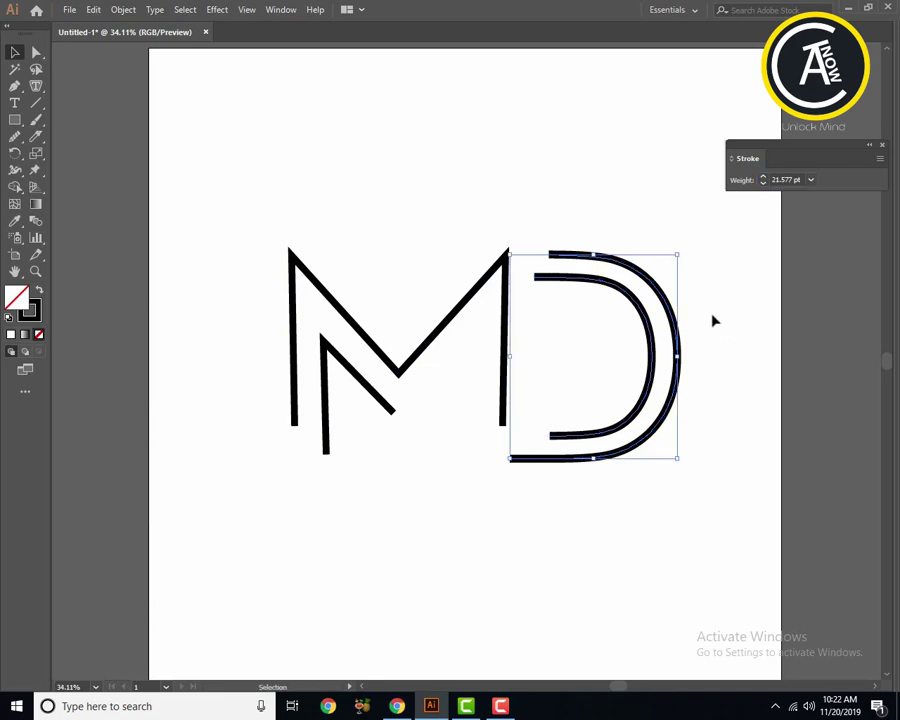
click(622, 333)
click(598, 287)
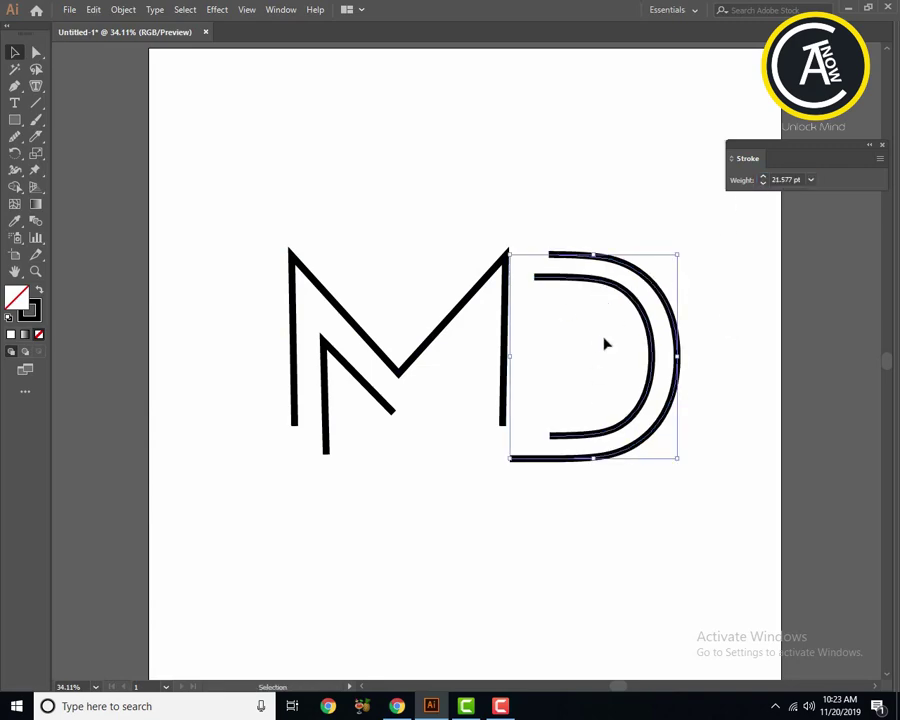
click(505, 322)
click(734, 265)
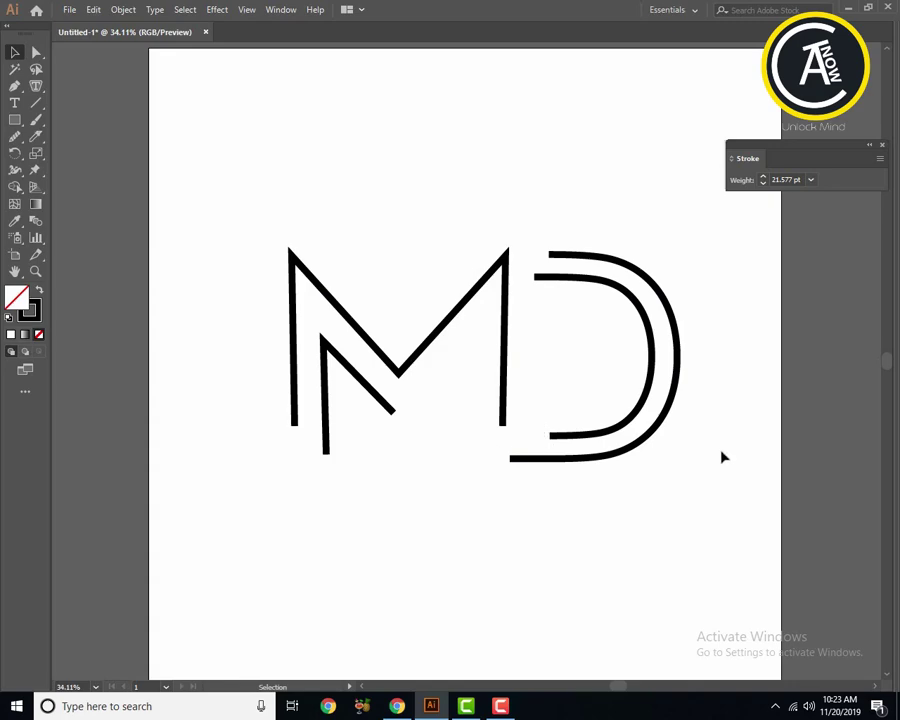
Step: Nudge the D up and extend the inner D stroke's bottom end left toward the M
drag(724, 457, 668, 430)
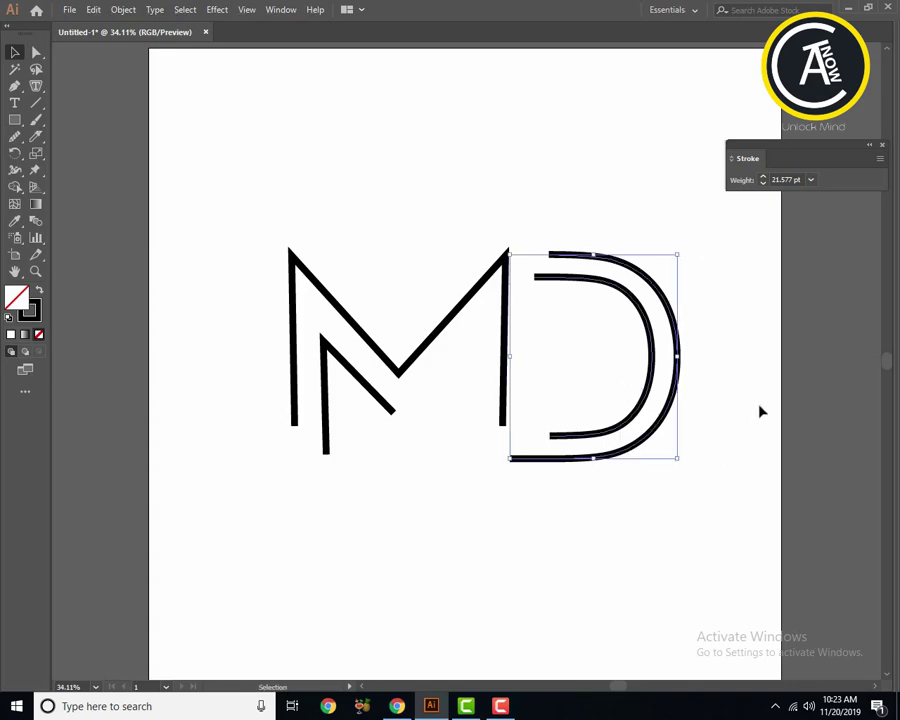
key(Up)
key(Up)
key(Up)
key(Up)
key(Up)
key(Up)
key(Up)
key(Up)
key(Up)
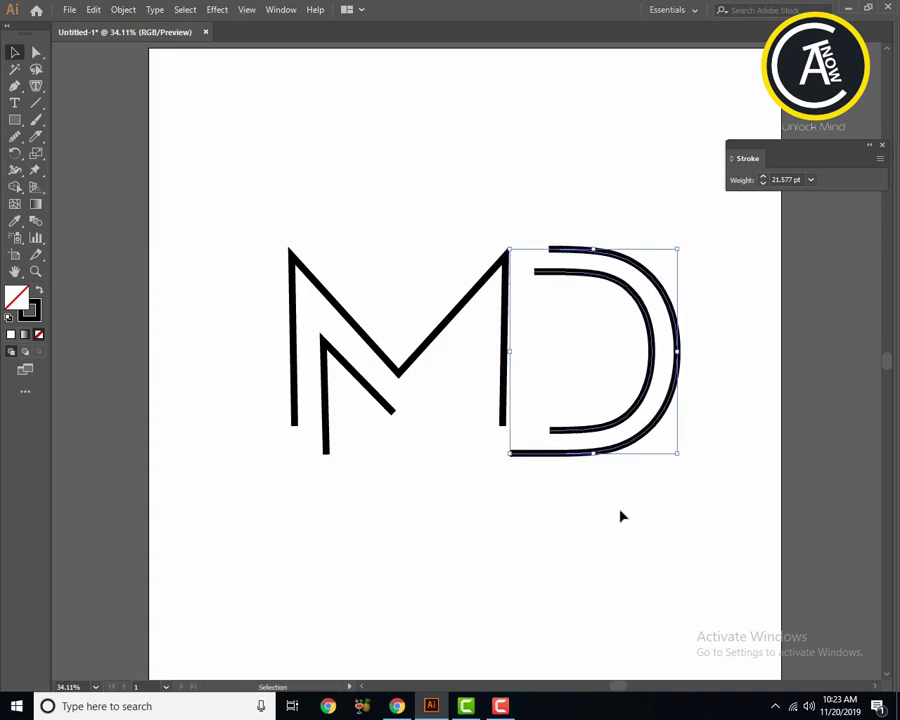
click(559, 385)
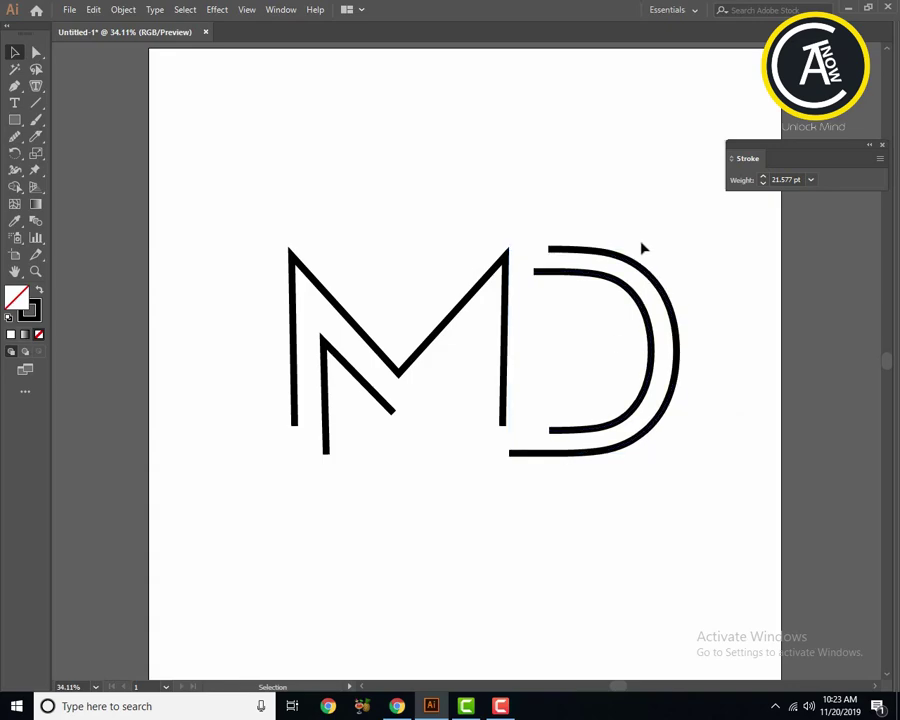
click(632, 438)
click(536, 418)
click(562, 432)
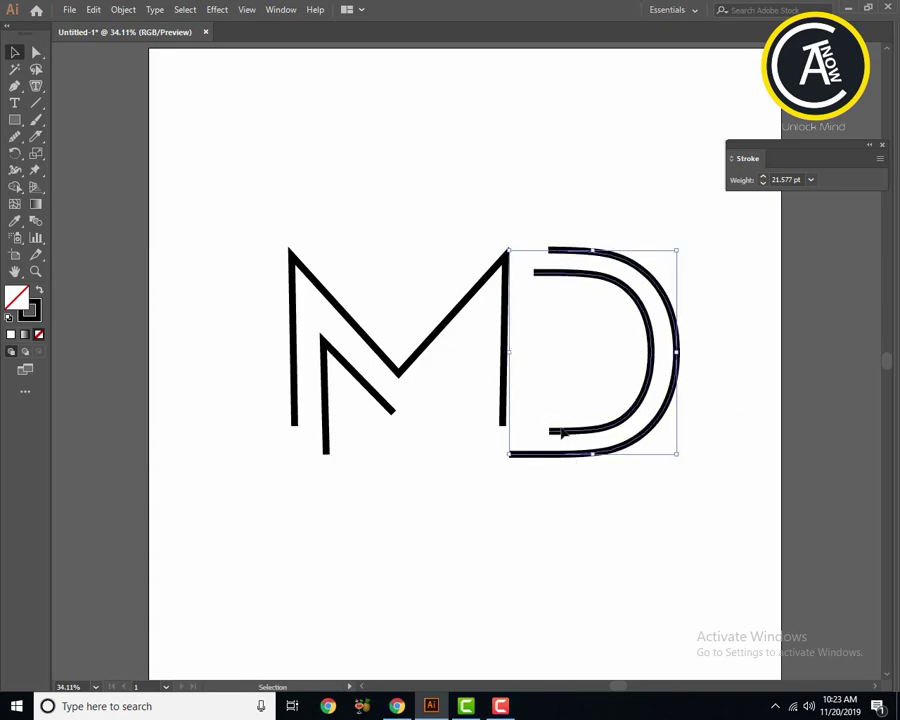
key(a)
click(562, 433)
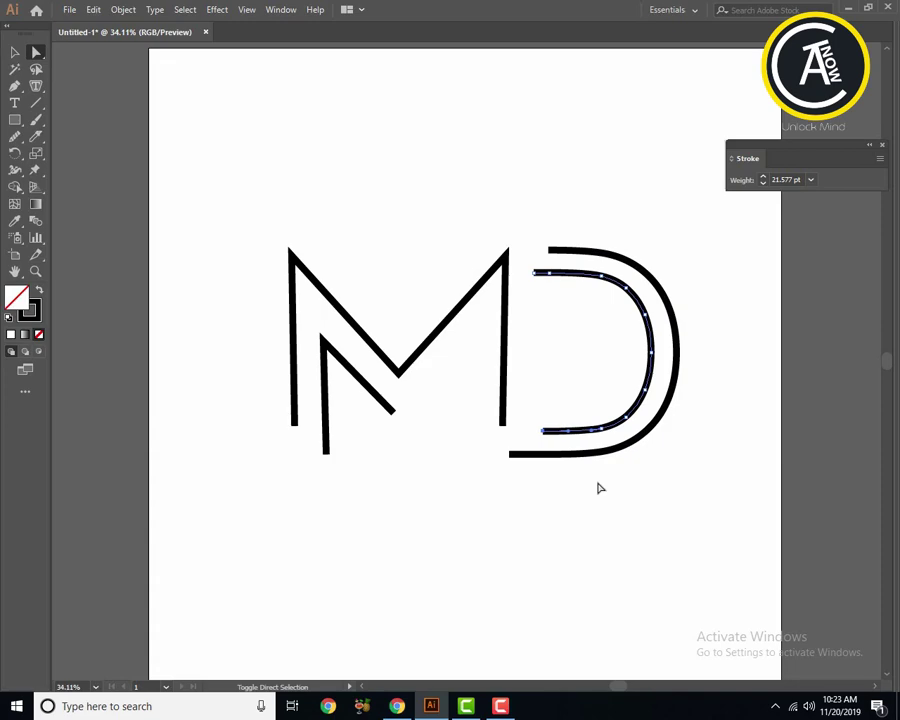
key(Left)
key(Left)
key(Left)
key(Left)
key(Left)
Step: Extend the outer D stroke's bottom end further to the left
drag(520, 401, 502, 420)
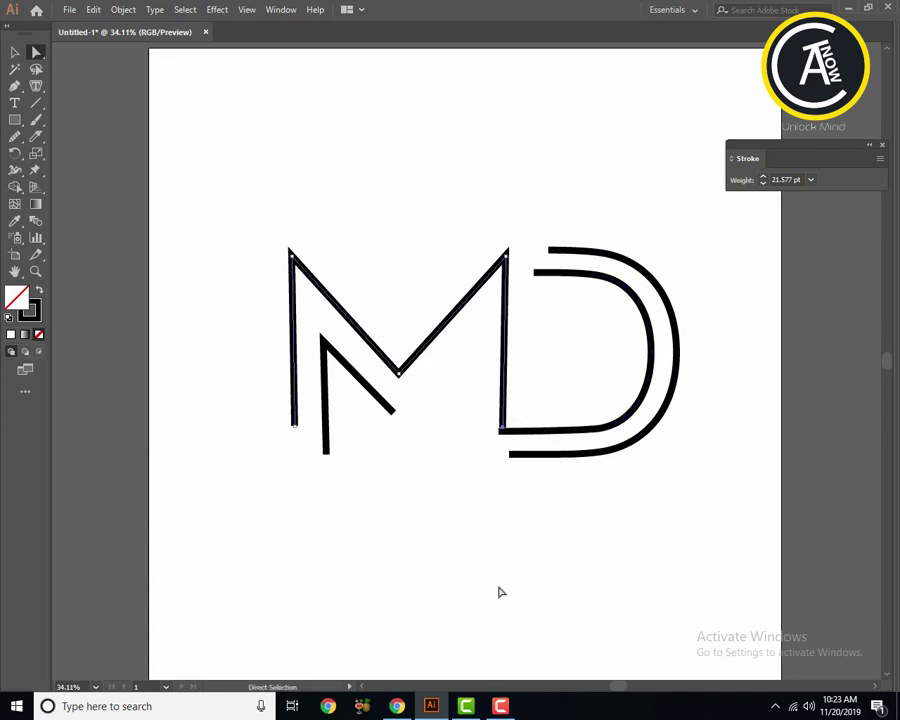
drag(643, 482, 571, 418)
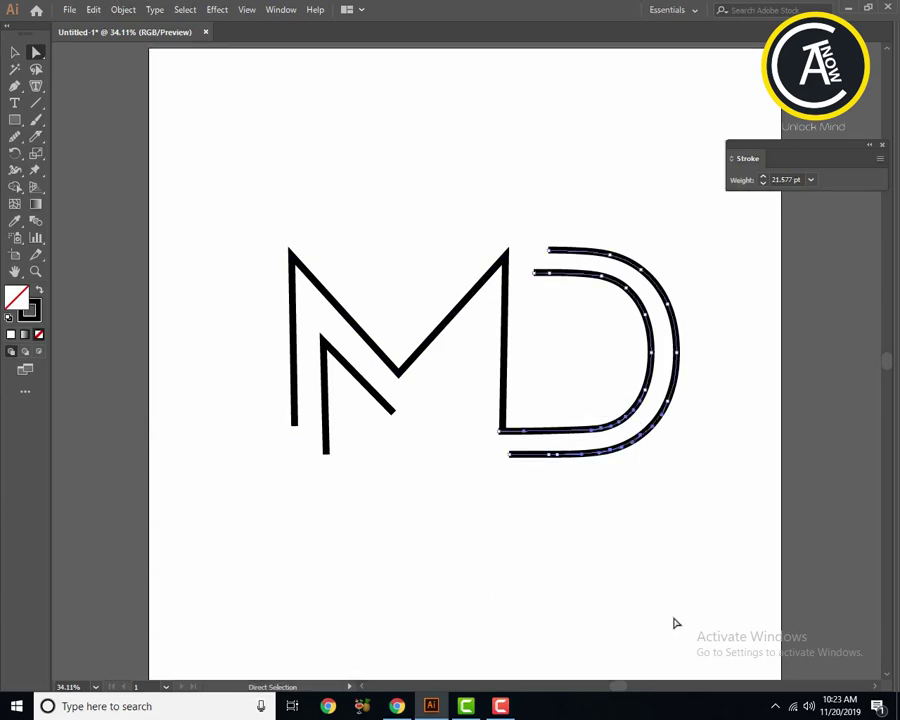
key(v)
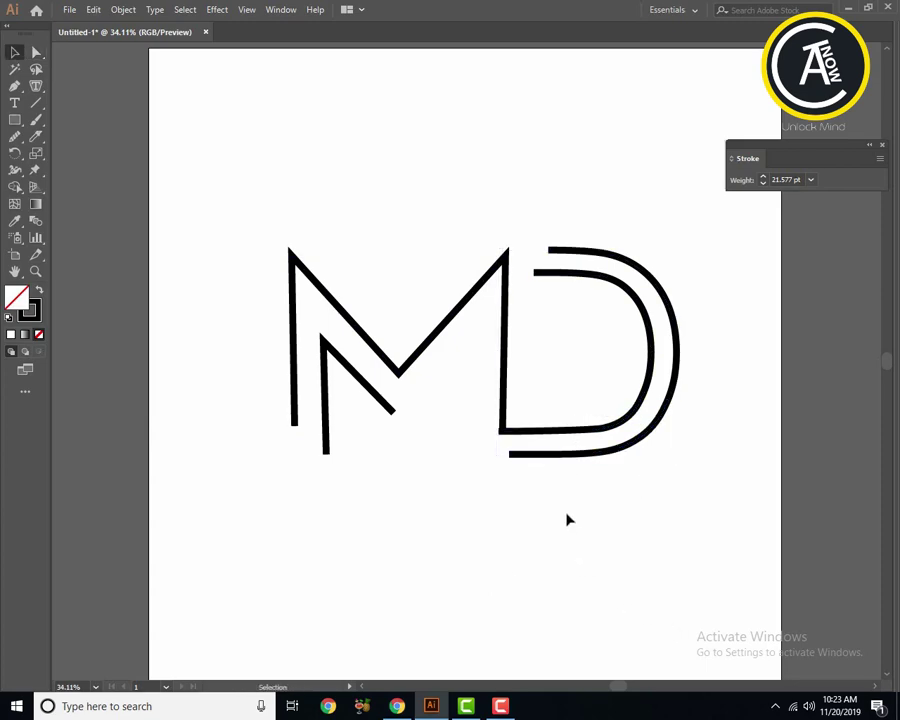
drag(567, 518, 640, 445)
click(511, 468)
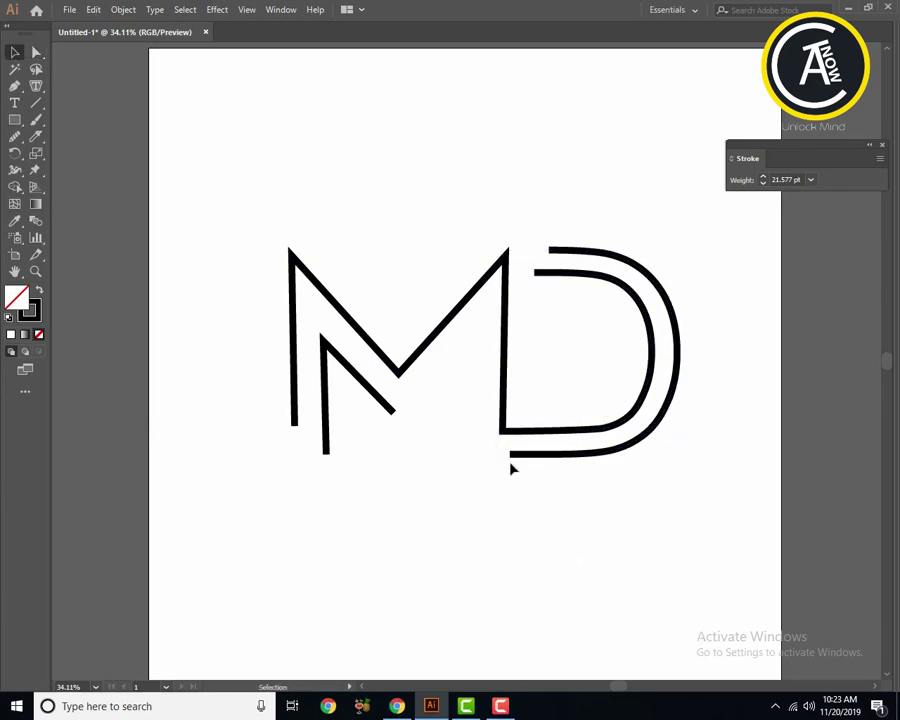
drag(560, 488, 534, 452)
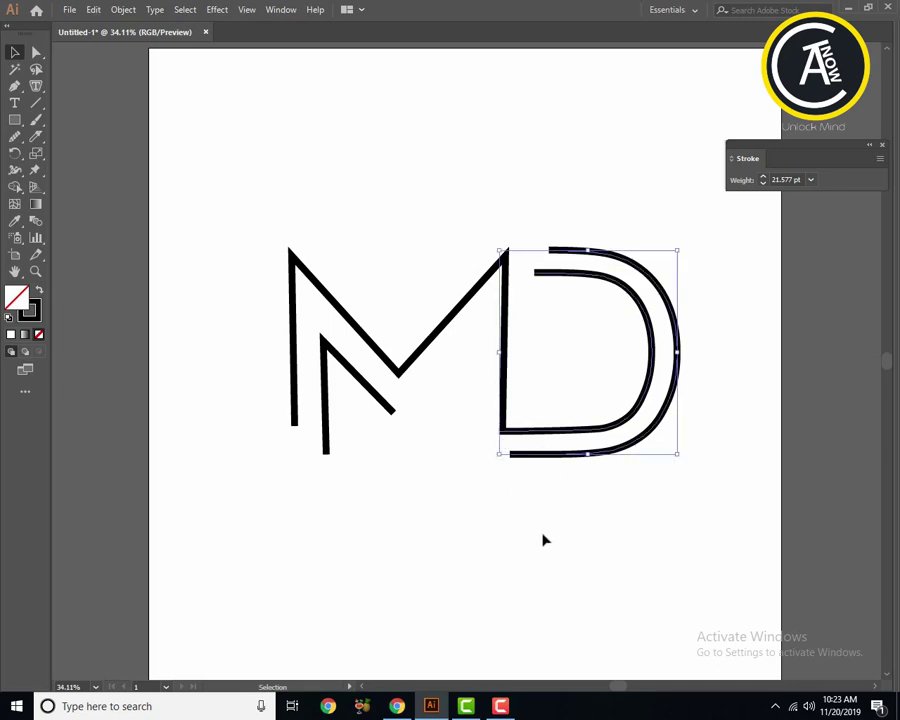
key(a)
click(511, 456)
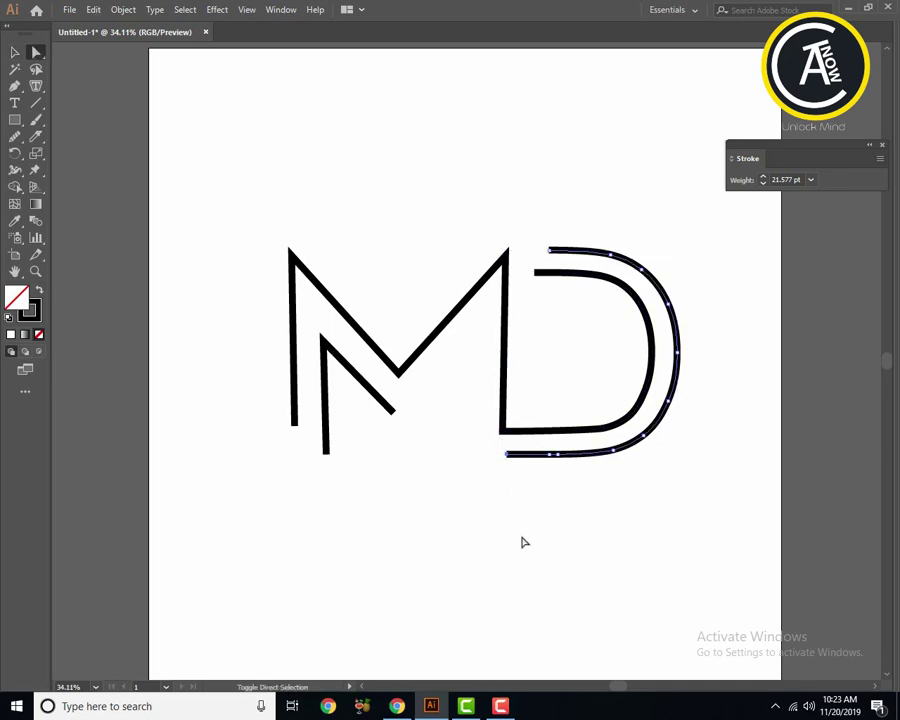
key(shift+Left)
key(shift+Left)
key(shift+Left)
key(ctrl+shift+a)
key(z)
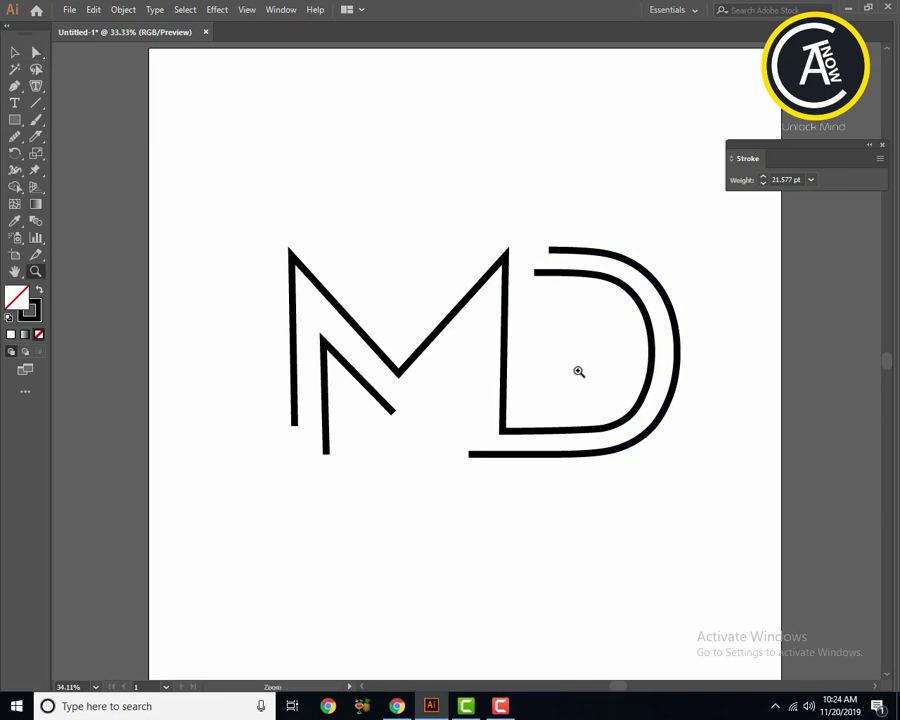
alt+click(578, 371)
Step: Shift both D strokes to the right
key(v)
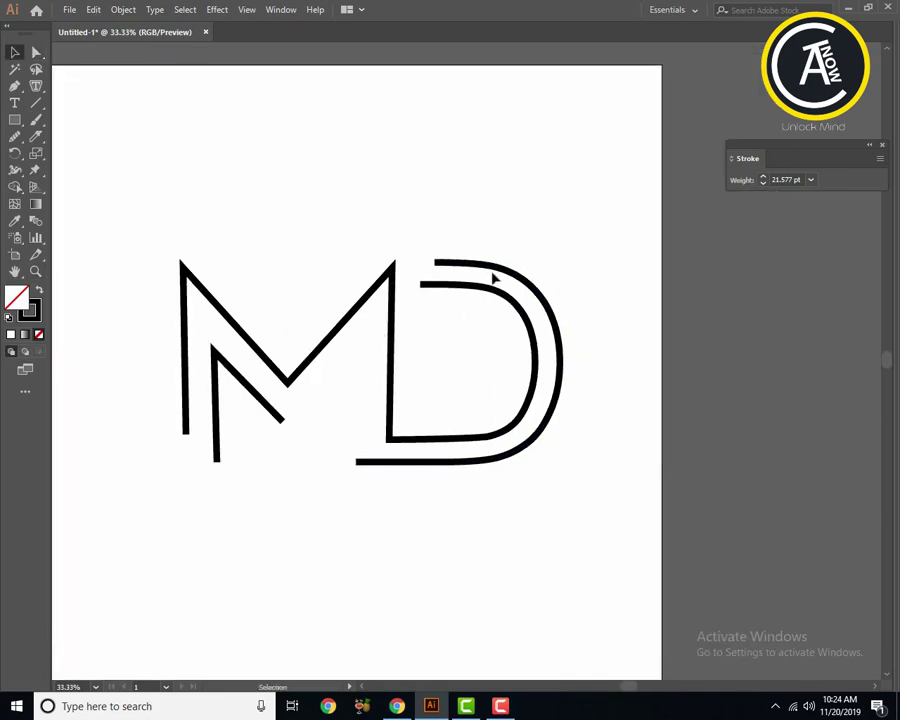
drag(468, 248, 500, 508)
key(shift+Right)
key(shift+Right)
key(shift+Right)
key(shift+Right)
key(shift+Right)
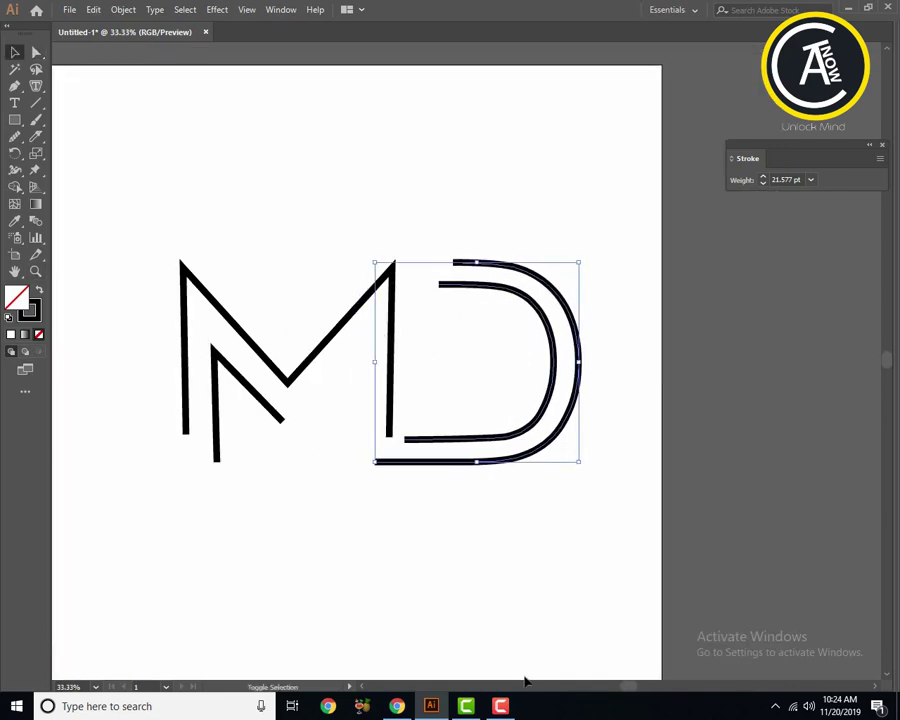
key(shift+Right)
key(ctrl+shift+a)
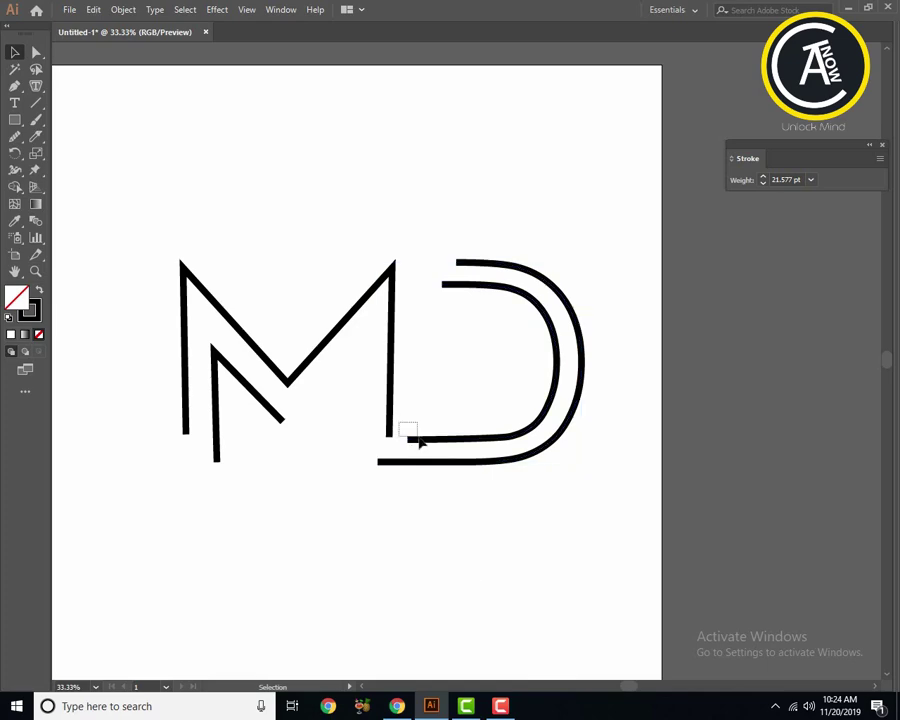
Step: Extend the inner D's bottom end leftward to meet the M's right leg
drag(421, 443, 416, 480)
key(a)
click(407, 440)
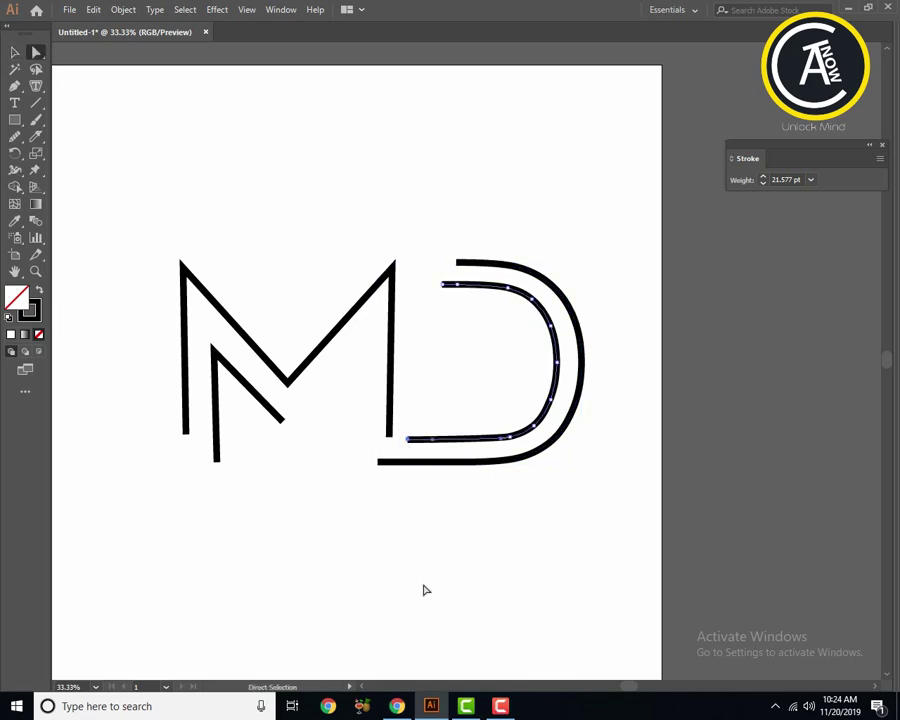
key(shift+Left)
key(shift+Left)
key(shift+Left)
key(shift+Left)
key(shift+Left)
key(shift+Left)
key(ctrl+shift+a)
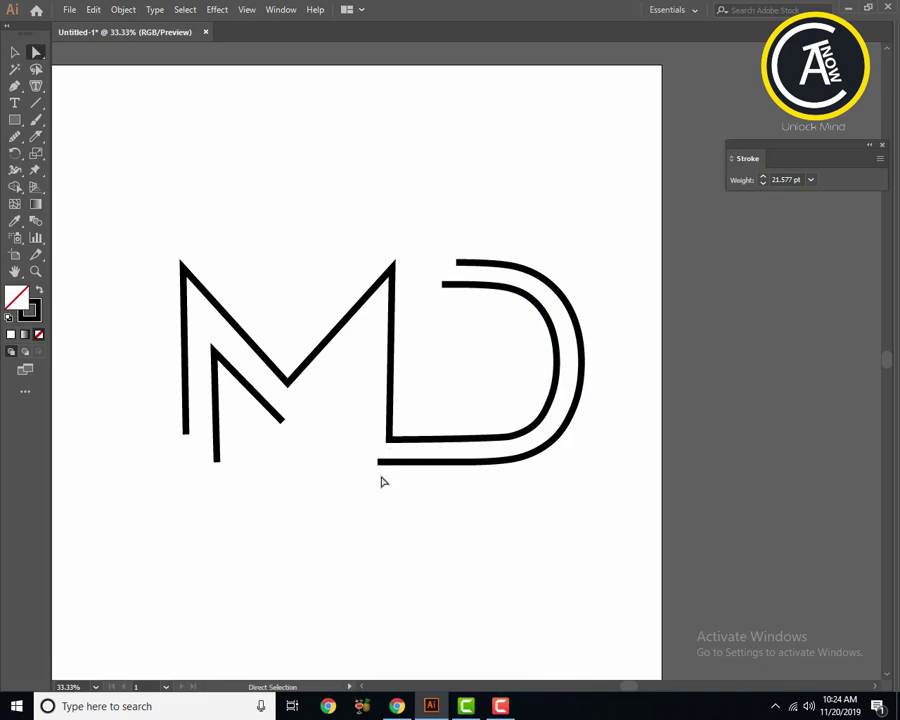
click(381, 462)
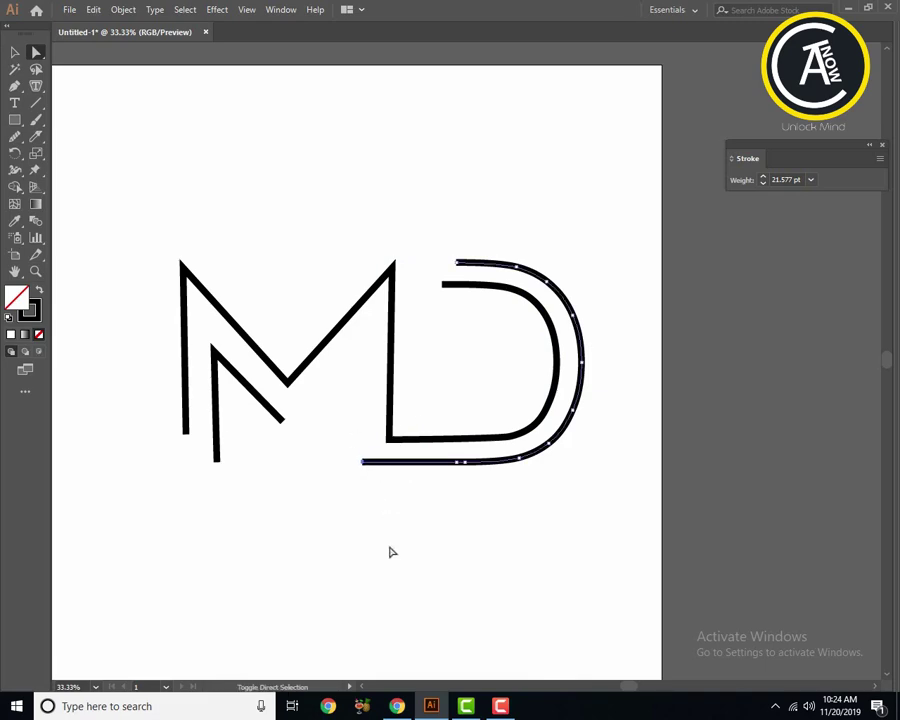
click(394, 532)
drag(394, 532, 472, 522)
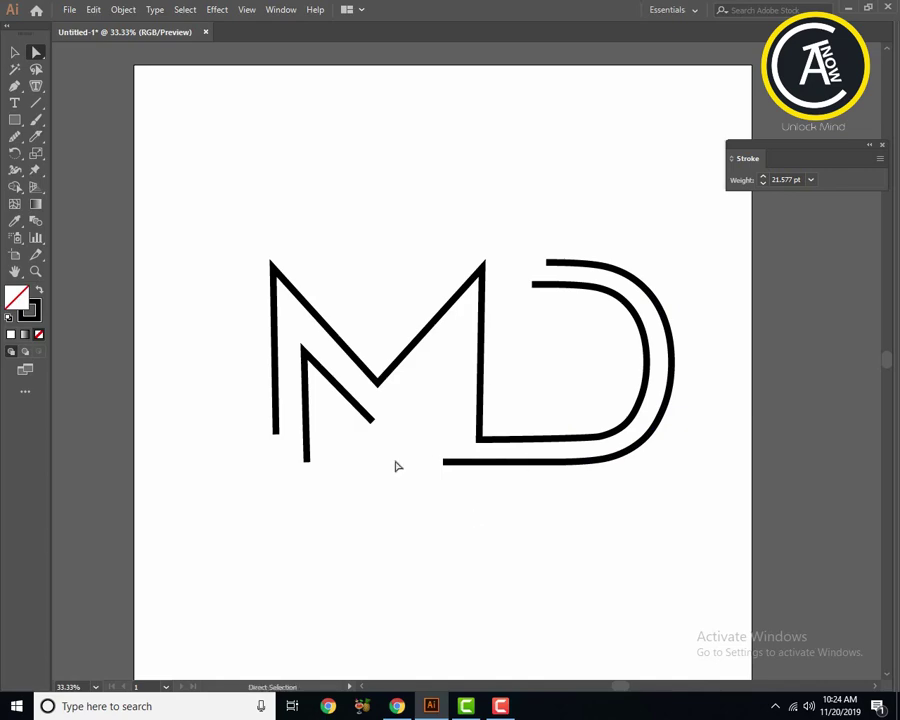
Step: Draw a vertical line up from the outer D's bottom-left end and lower its top slightly
click(36, 102)
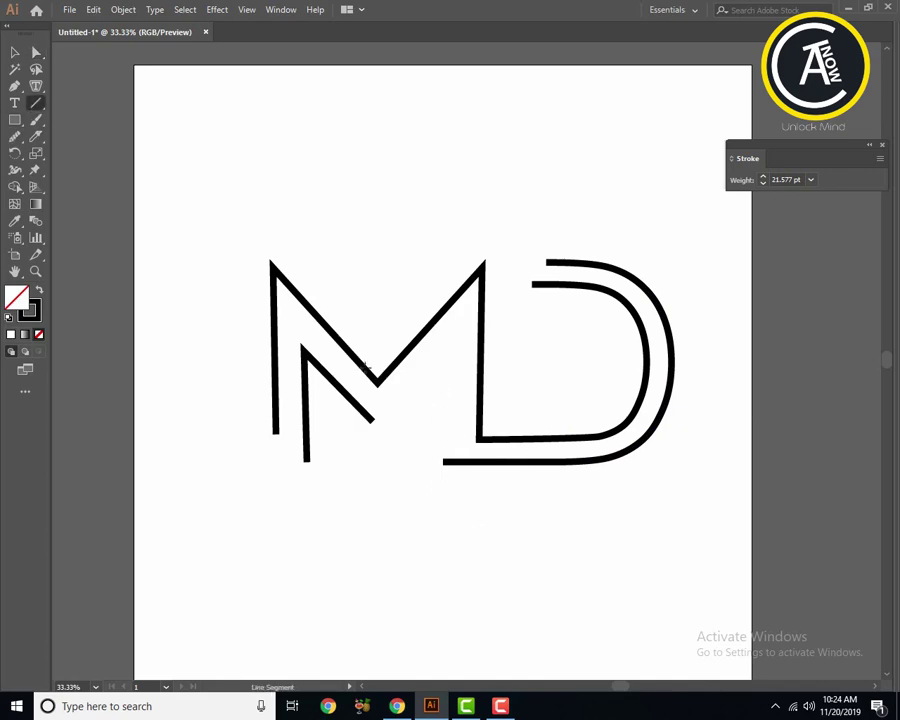
drag(442, 357, 441, 457)
key(v)
click(434, 570)
scroll(733, 414, up, 1)
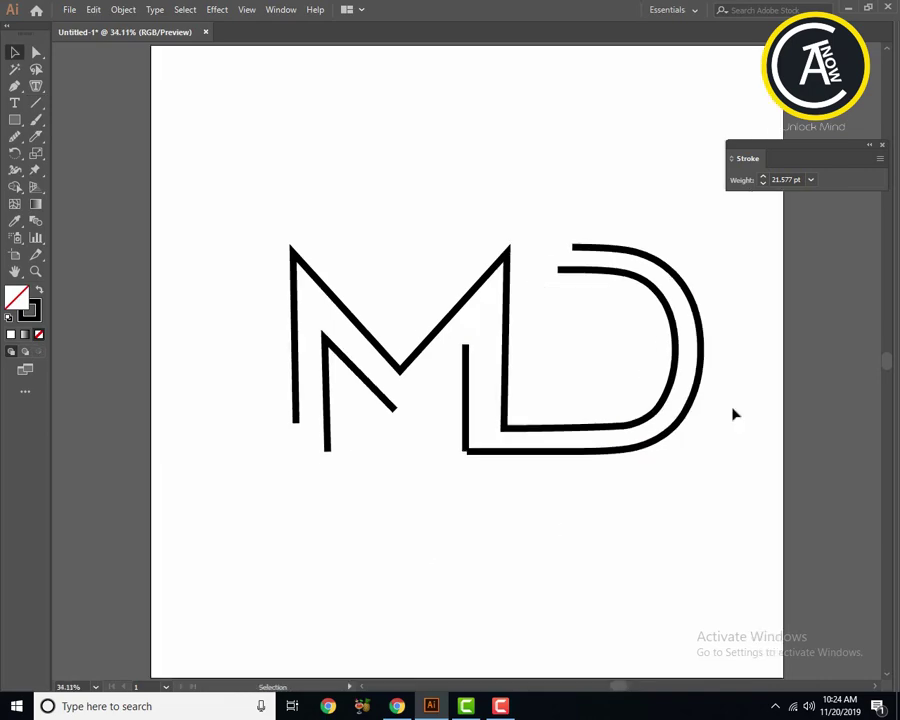
click(465, 424)
drag(467, 340, 466, 347)
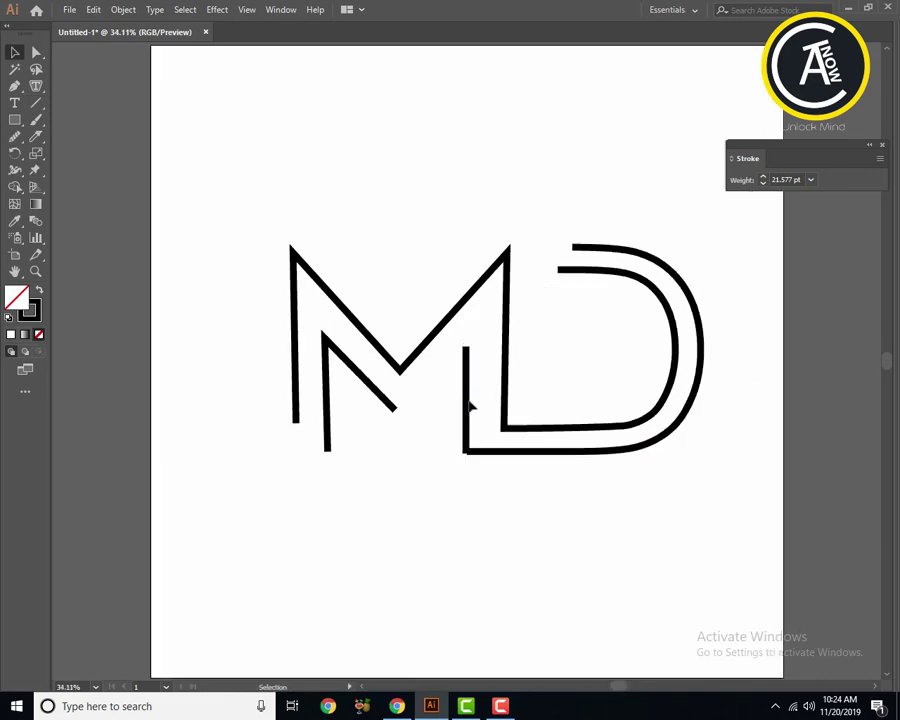
click(473, 508)
click(14, 121)
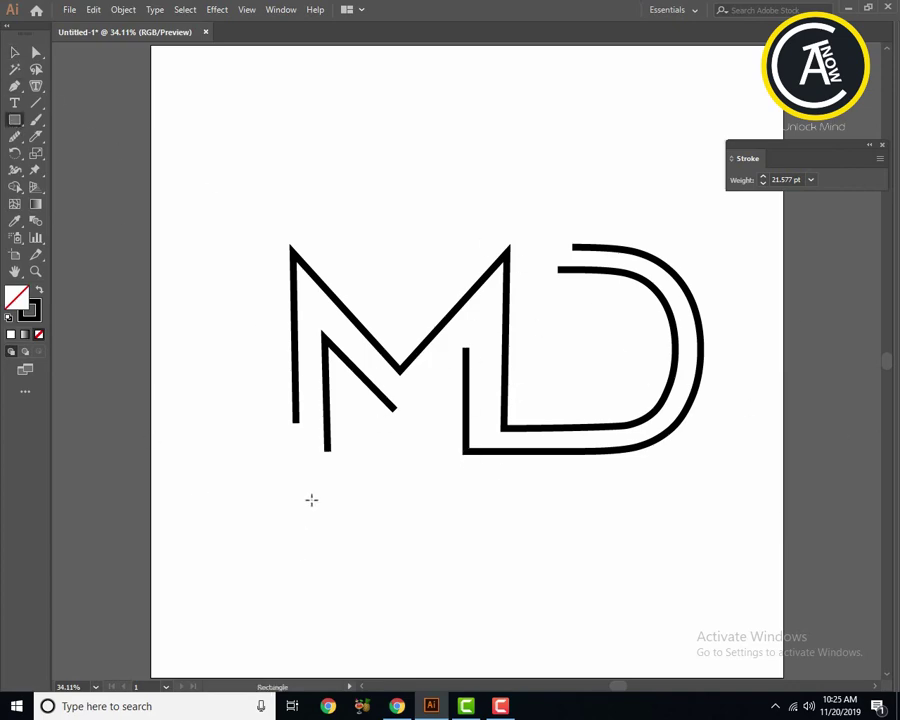
Step: Draw a thin rectangle below the M and give it a white fill
drag(270, 468, 384, 478)
click(39, 290)
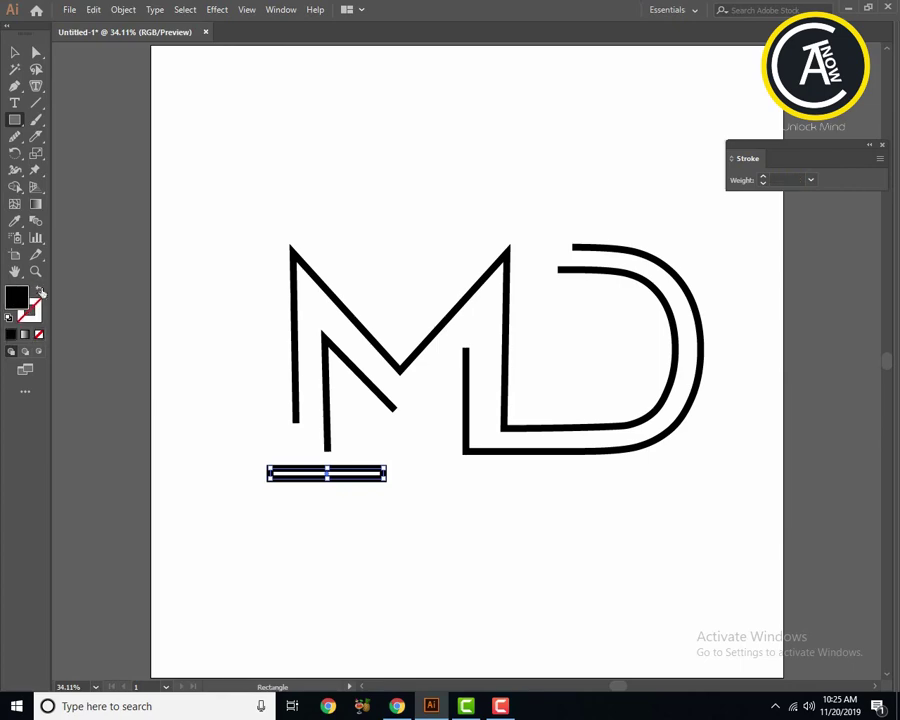
double_click(18, 298)
drag(185, 181, 142, 153)
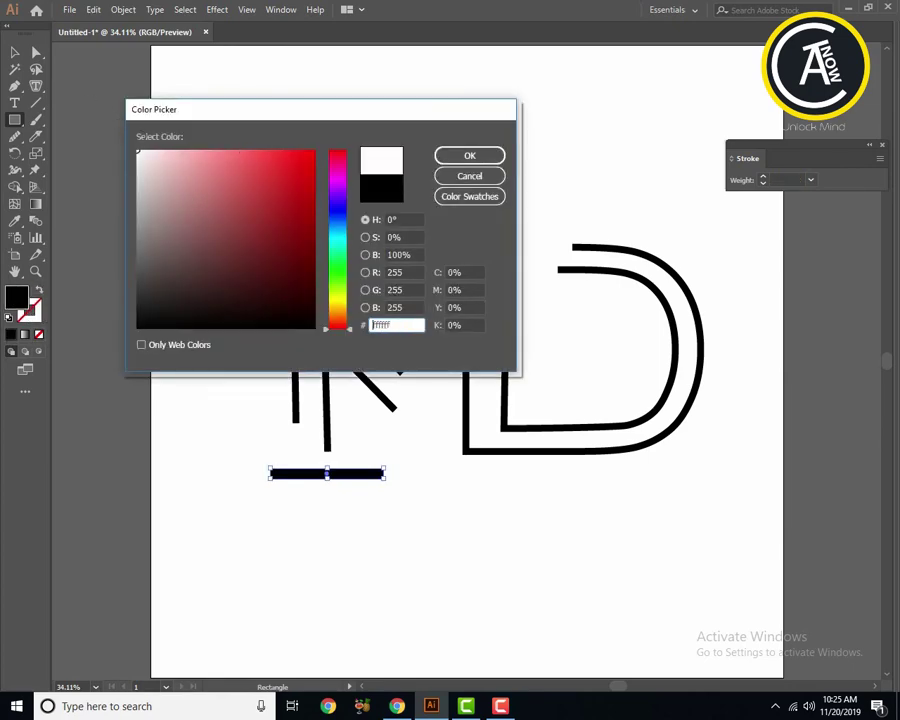
click(463, 157)
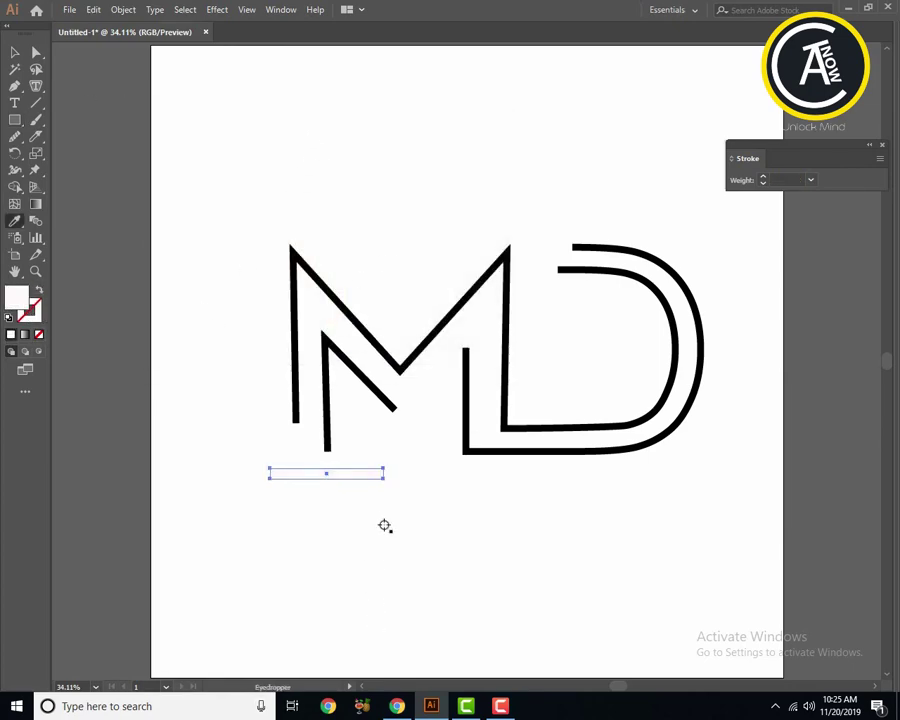
key(v)
Step: Shorten the white rectangle and rotate it to about 246° along the M's inner diagonal end
mouse_move(390, 480)
mouse_down()
mouse_move(368, 496)
mouse_move(333, 440)
mouse_up()
click(335, 522)
click(340, 456)
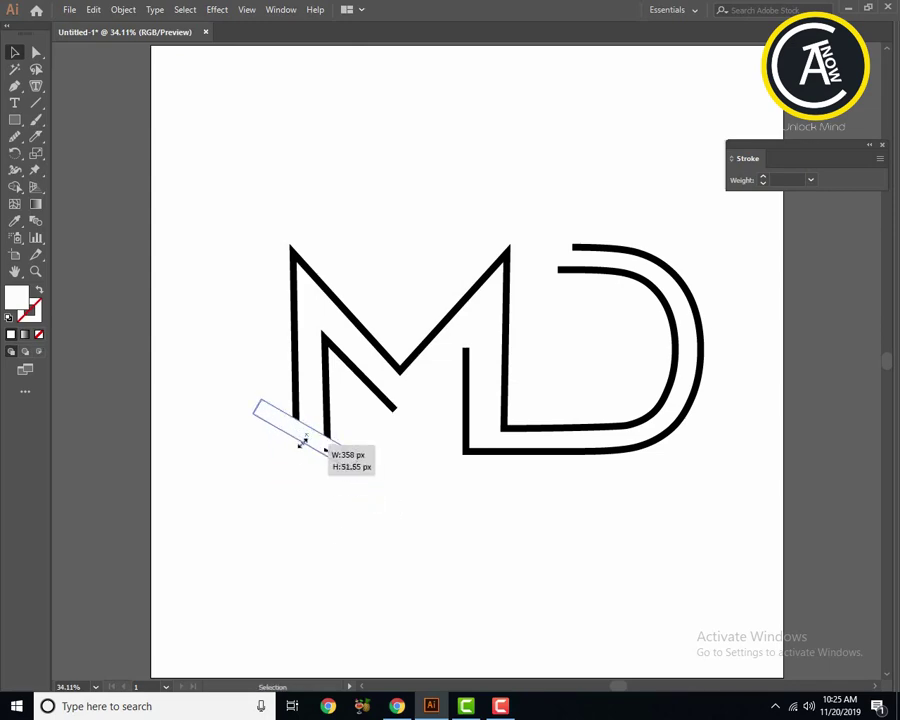
click(312, 483)
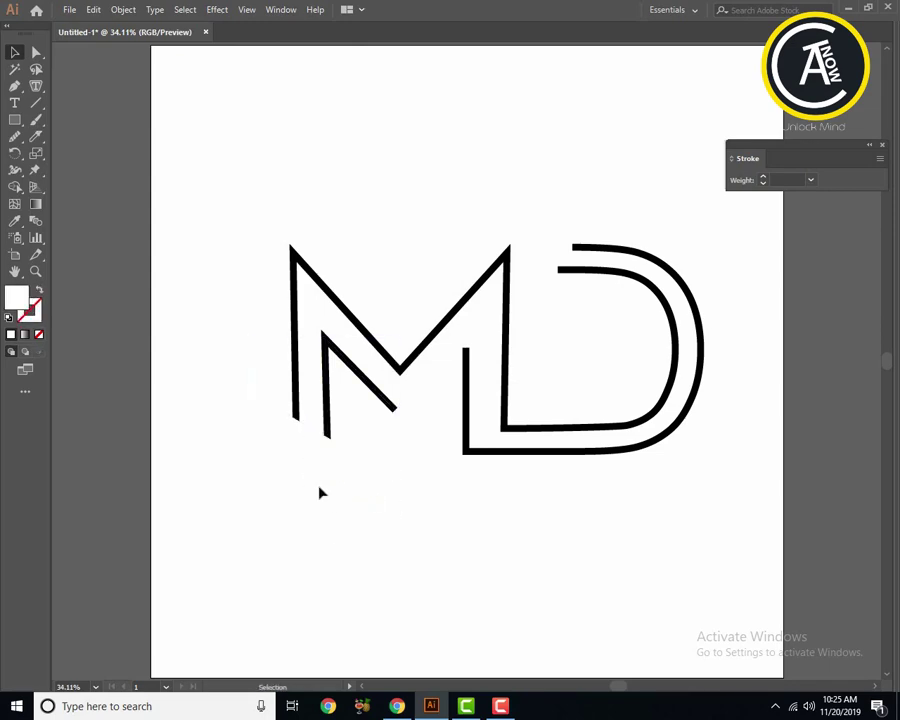
mouse_move(363, 446)
mouse_down()
mouse_move(335, 491)
mouse_move(441, 480)
mouse_up()
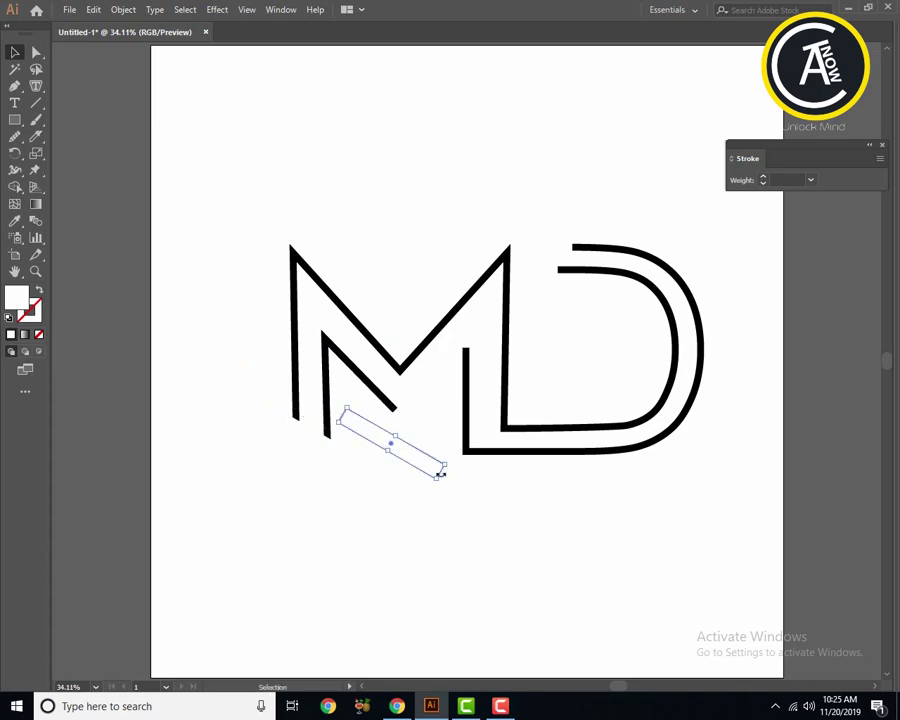
drag(436, 480, 430, 451)
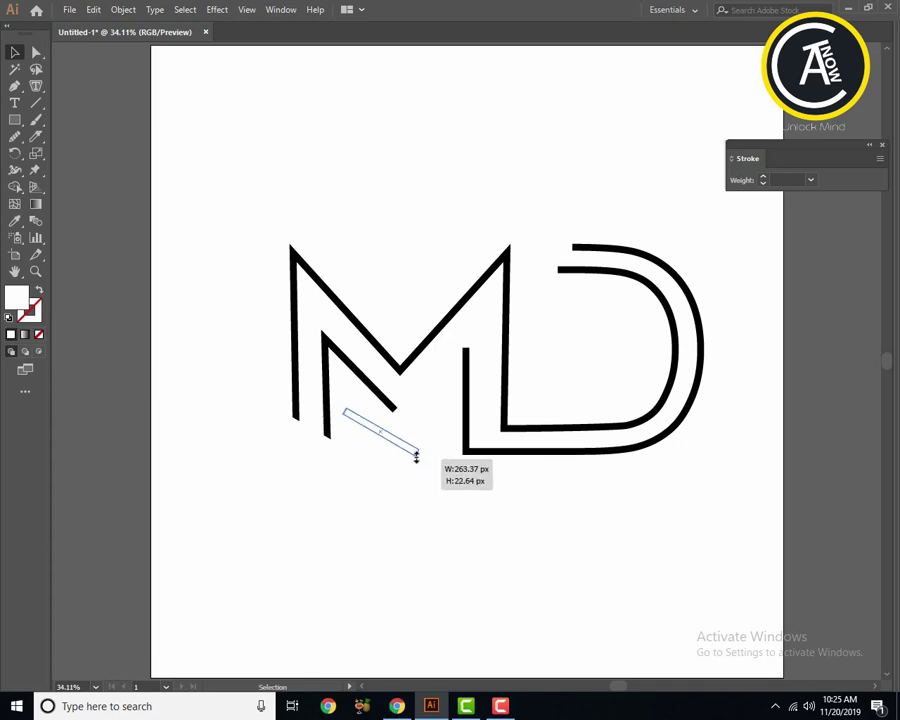
click(429, 453)
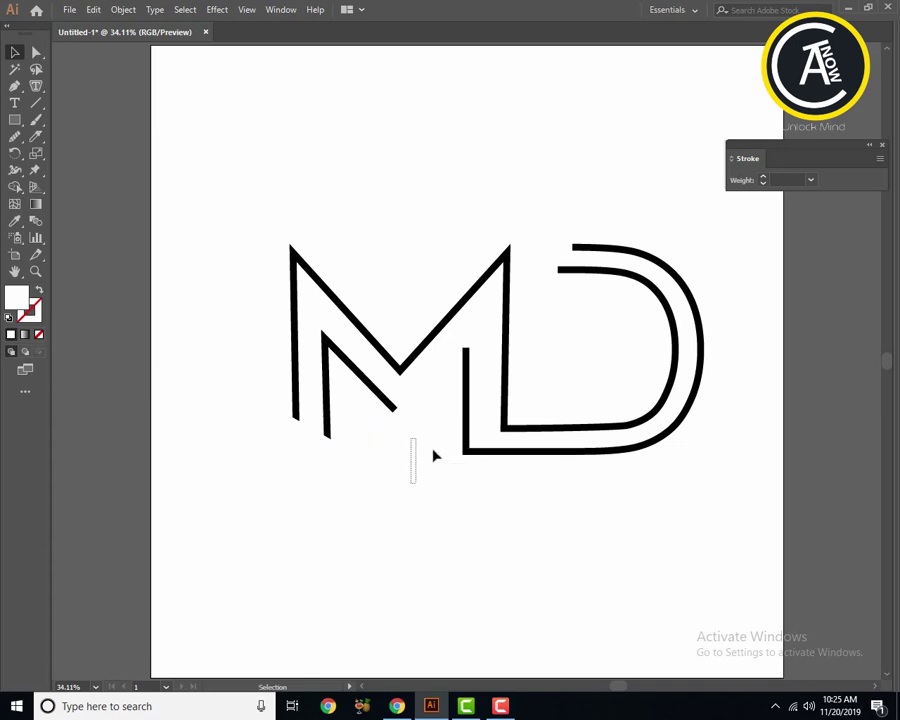
click(413, 460)
drag(418, 440, 363, 478)
Step: Shorten the white rectangle up to the M's inner diagonal end
key(z)
click(371, 466)
click(463, 355)
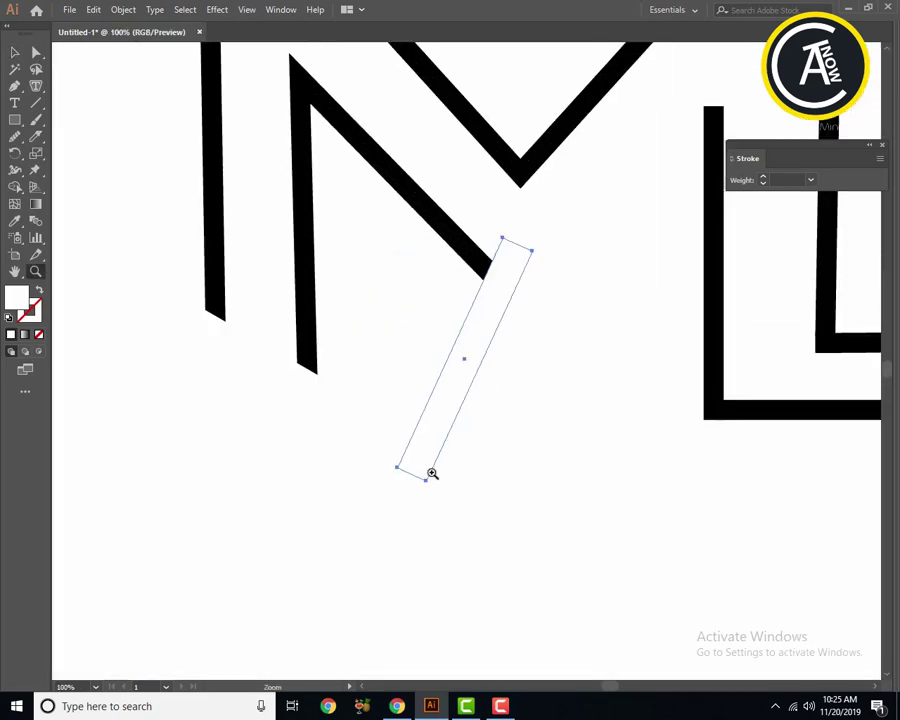
key(v)
drag(412, 472, 481, 318)
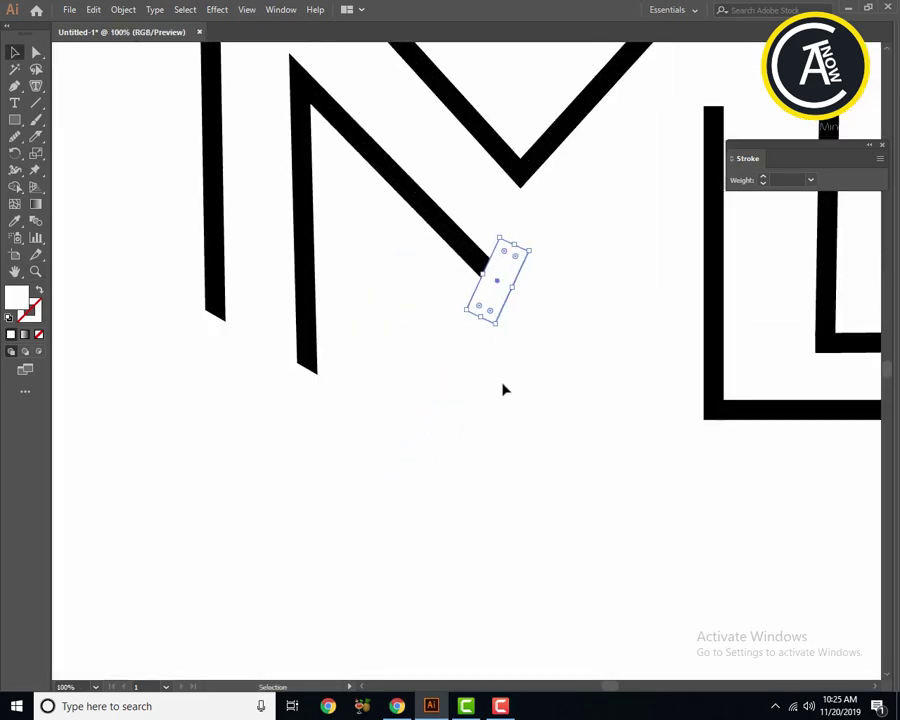
click(500, 410)
Step: Rotate the small white rectangle upright to trim the diagonal end
key(z)
alt+click(478, 345)
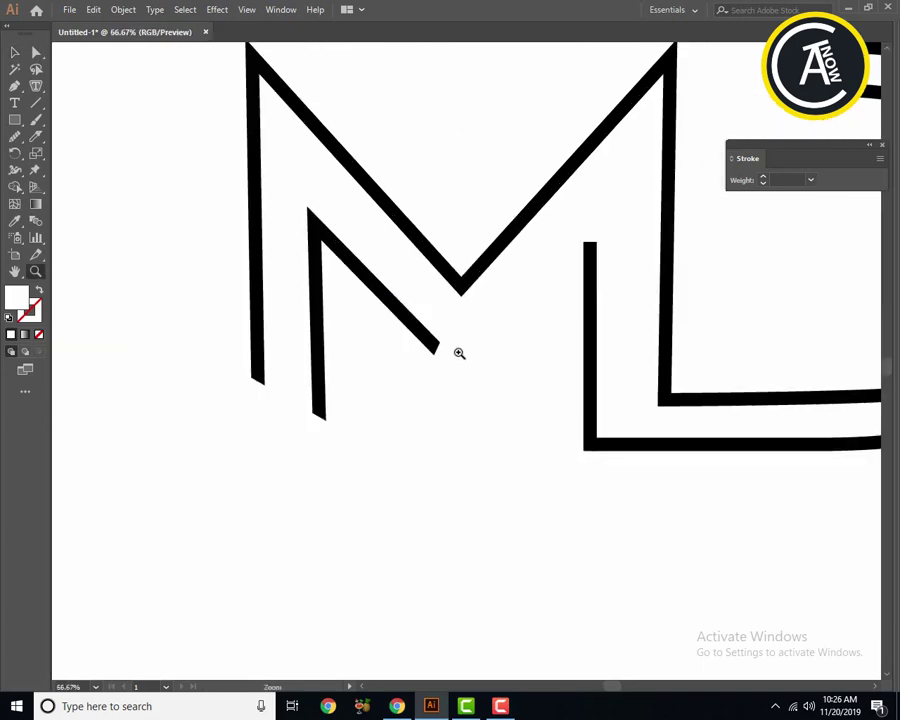
alt+click(459, 353)
key(v)
mouse_move(410, 386)
mouse_down()
mouse_move(378, 368)
mouse_move(388, 376)
mouse_move(372, 410)
mouse_move(387, 372)
mouse_move(490, 279)
mouse_move(528, 263)
mouse_up()
click(418, 462)
Step: Angle the rectangle over the vertical stroke's top and place a copy over the D's top ends
click(580, 340)
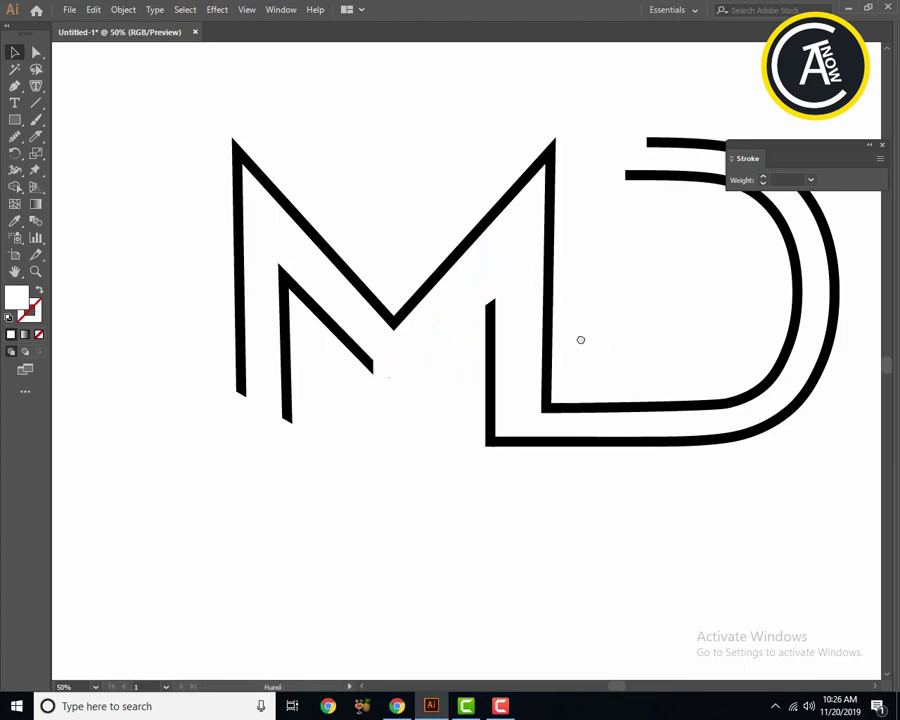
drag(580, 340, 435, 355)
drag(350, 313, 505, 155)
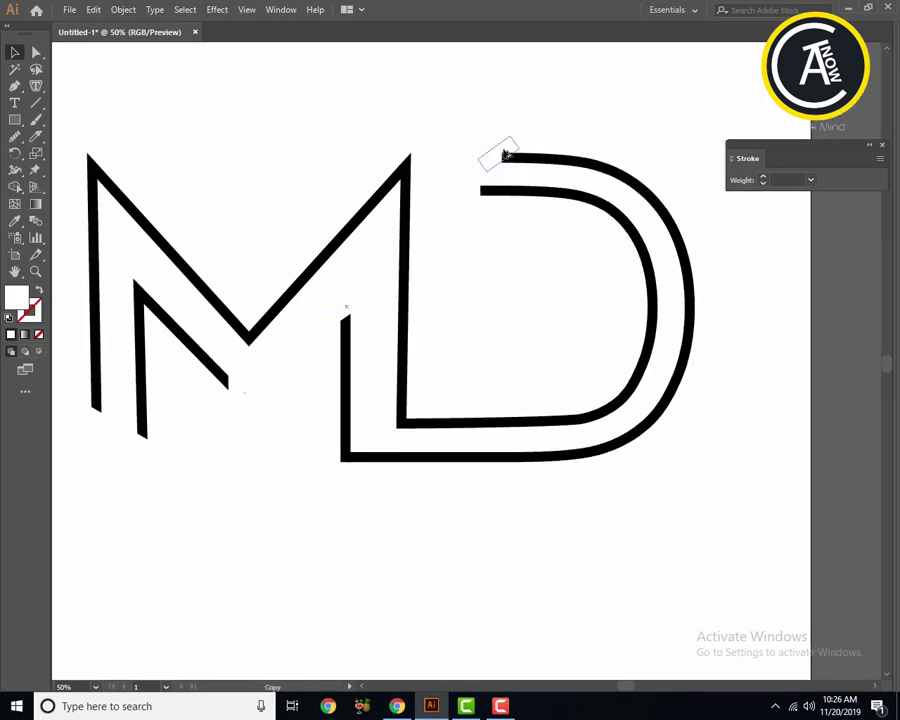
drag(505, 155, 503, 158)
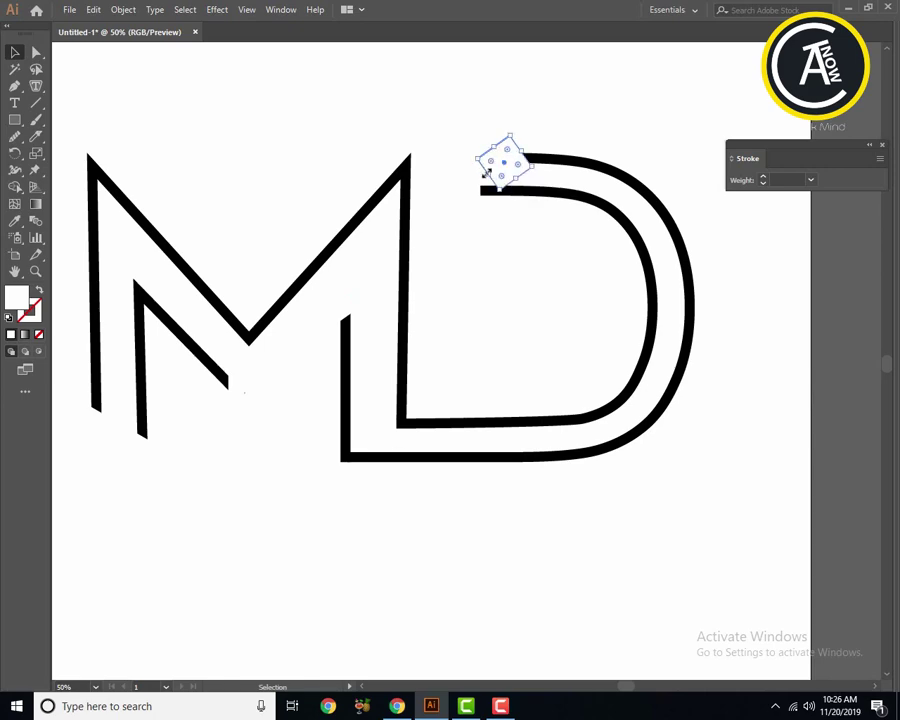
click(546, 243)
Step: Check the slanted D ends with the copied rectangle and fit the whole artboard in view
key(z)
alt+click(486, 315)
click(443, 399)
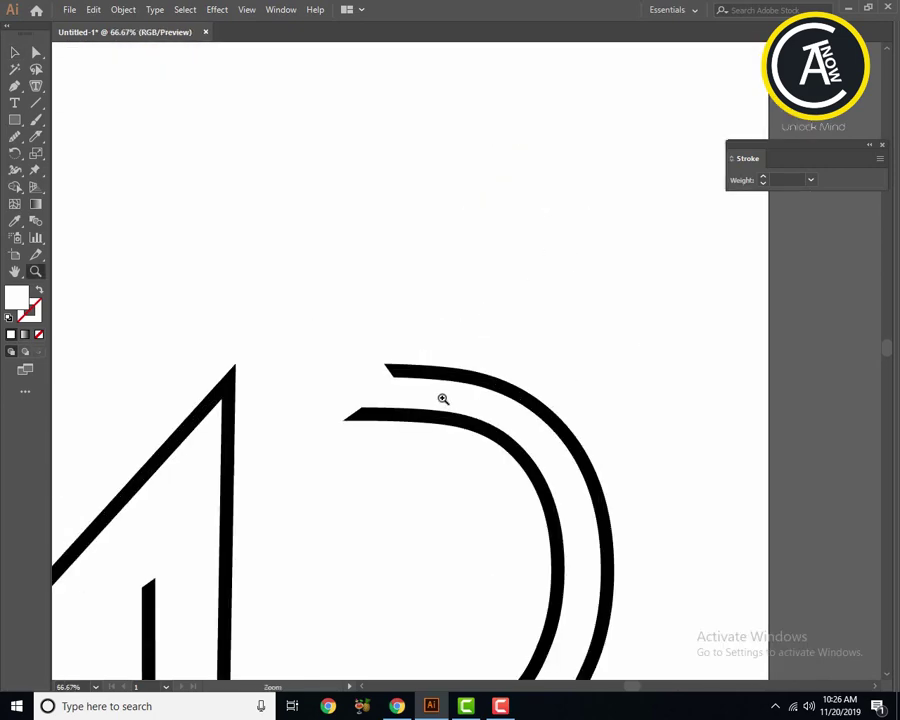
drag(443, 399, 544, 256)
key(v)
click(490, 274)
click(464, 177)
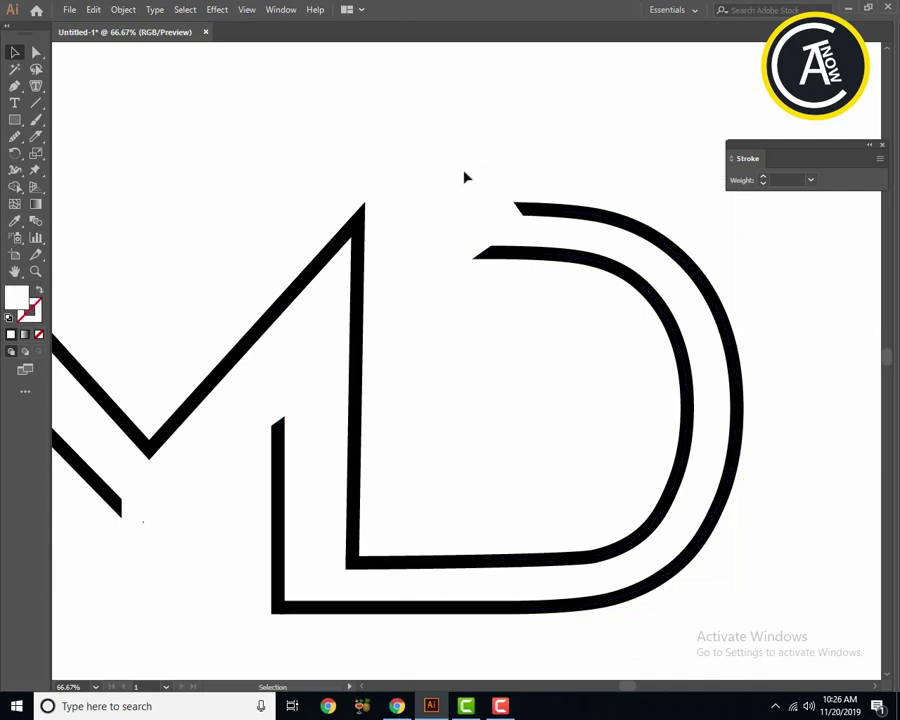
click(486, 201)
click(495, 200)
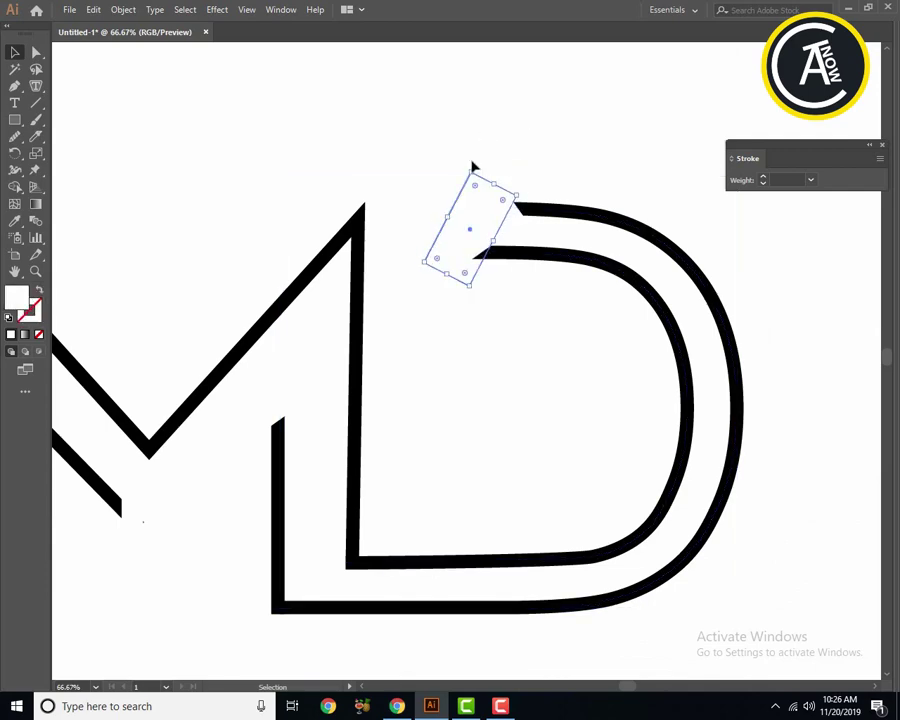
key(Delete)
key(ctrl+0)
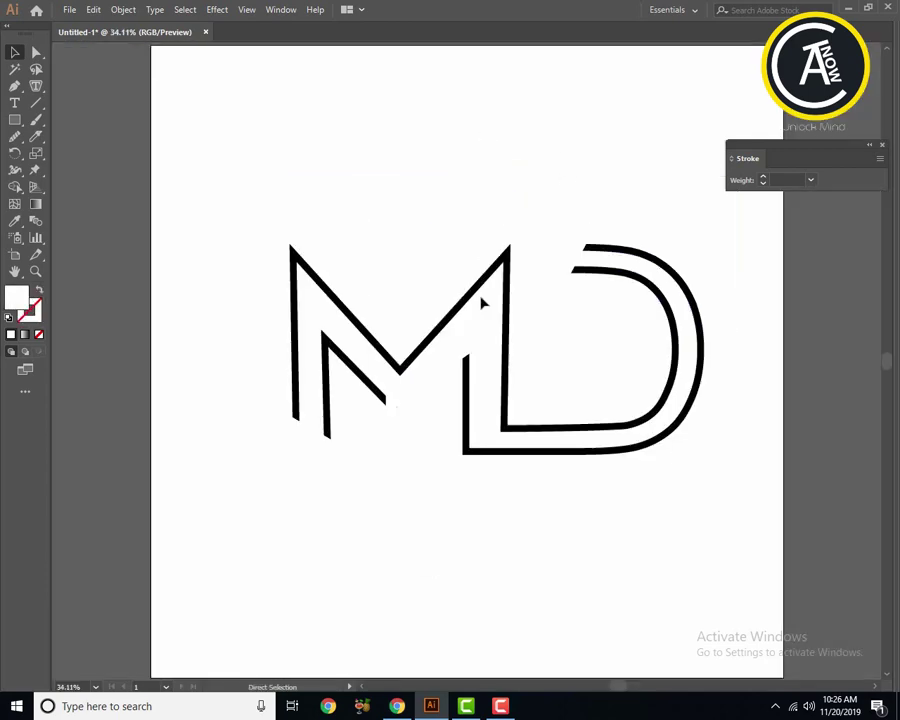
click(869, 145)
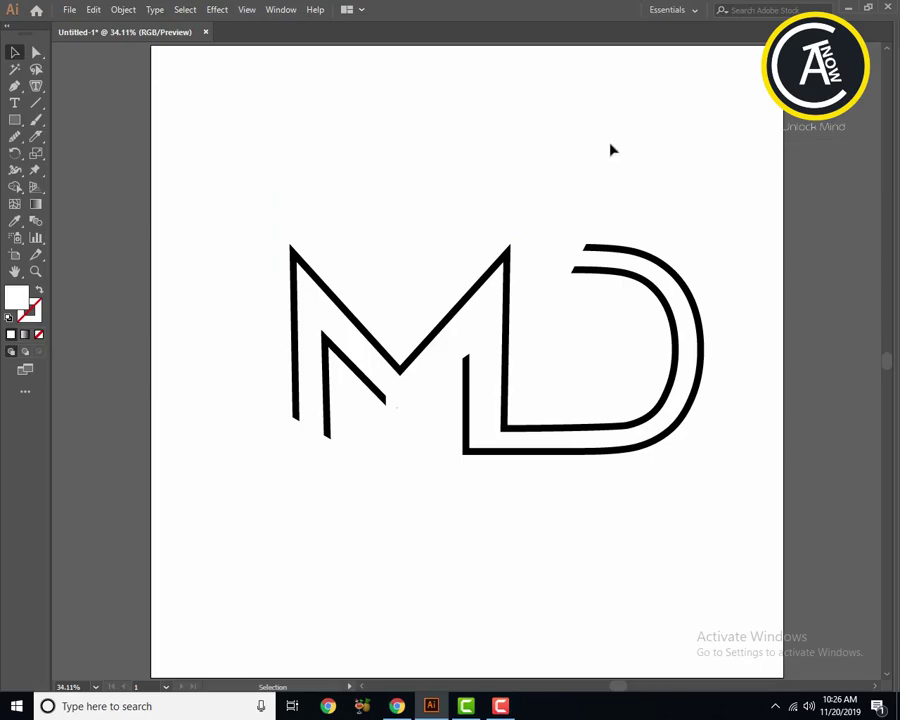